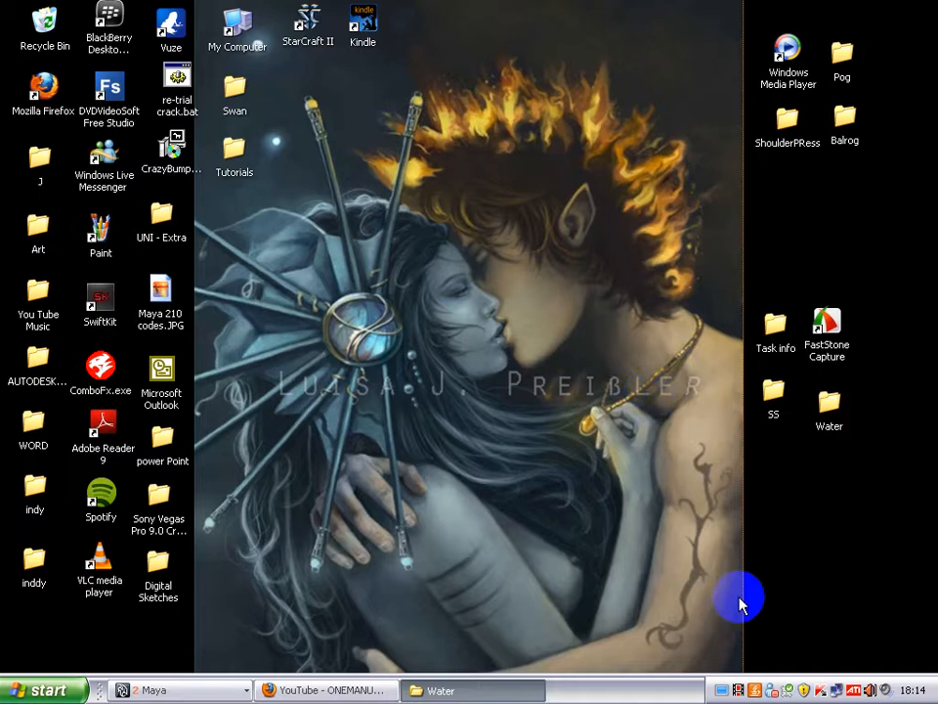
Open the SS folder on the desktop, preview the screenshot 2011-07-03 000000.jpg, and close the folder.
left_click(720, 691)
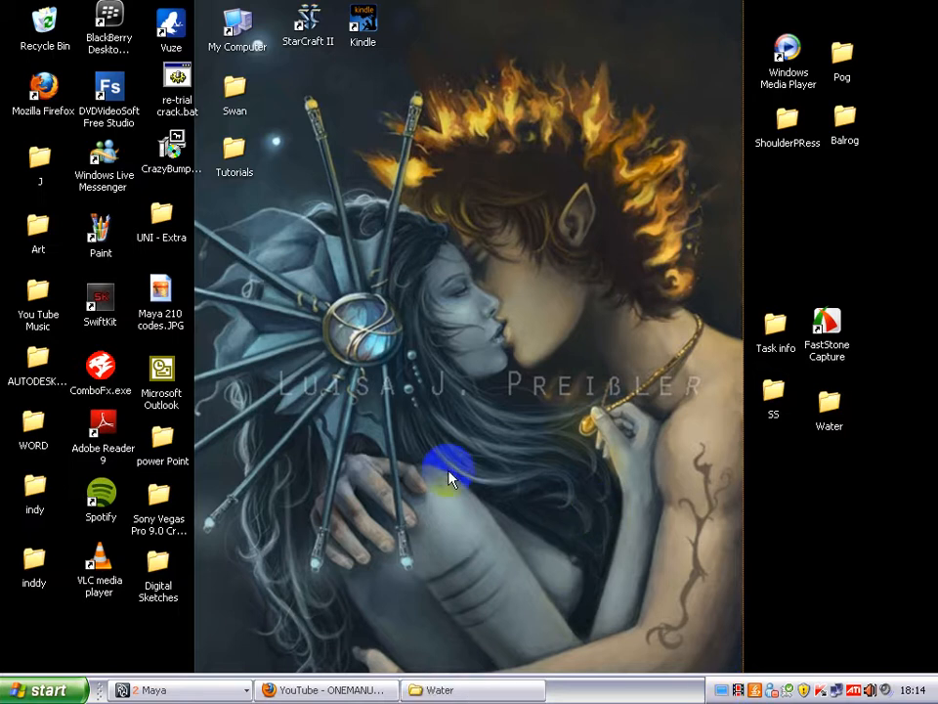
double_click(773, 391)
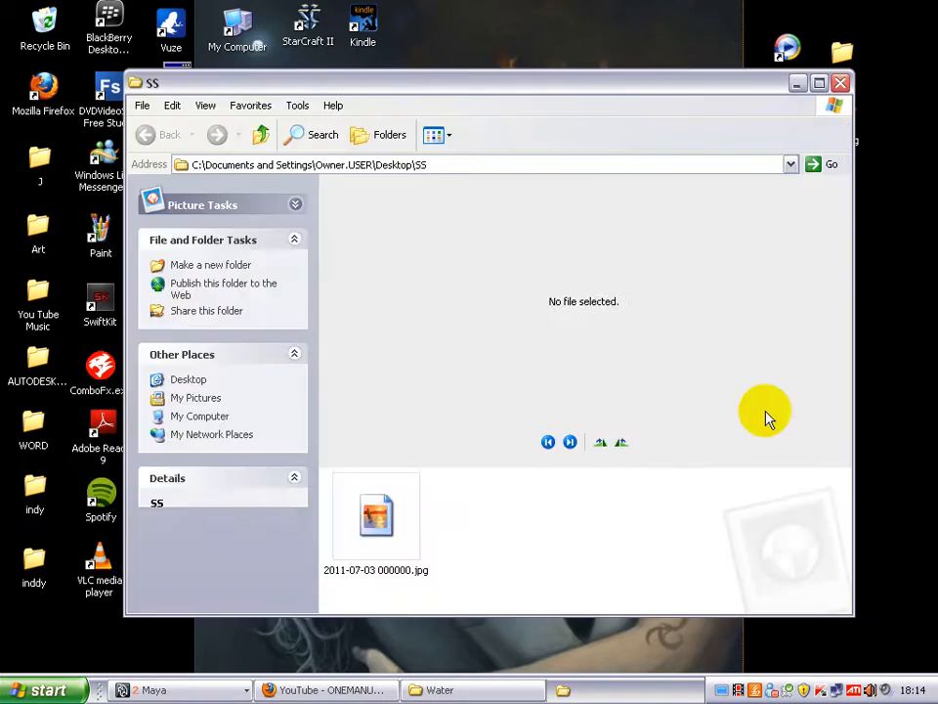
left_click(391, 528)
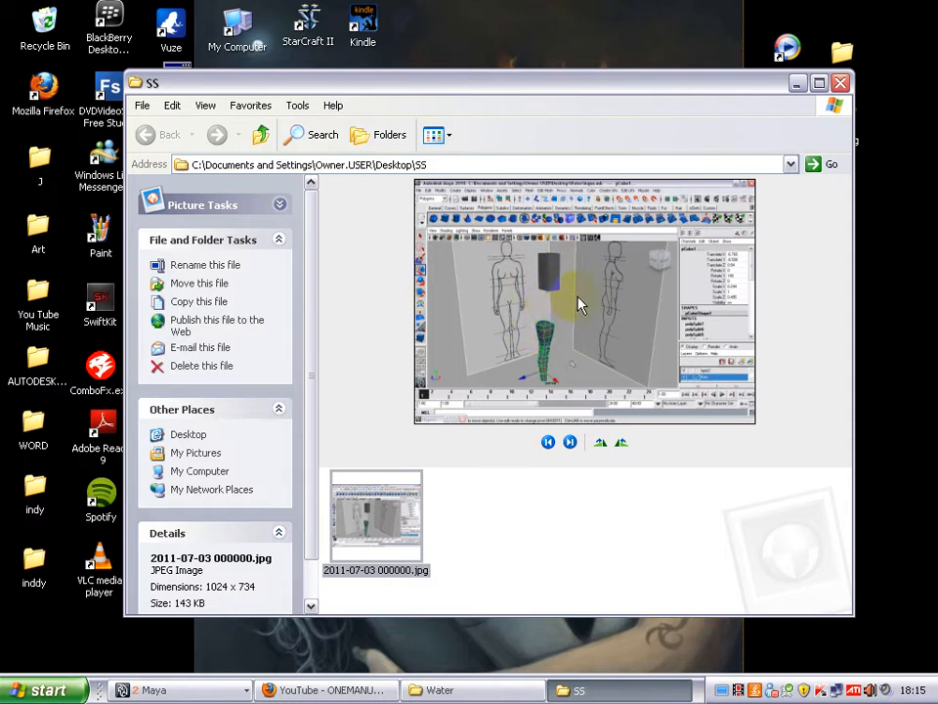
left_click(841, 83)
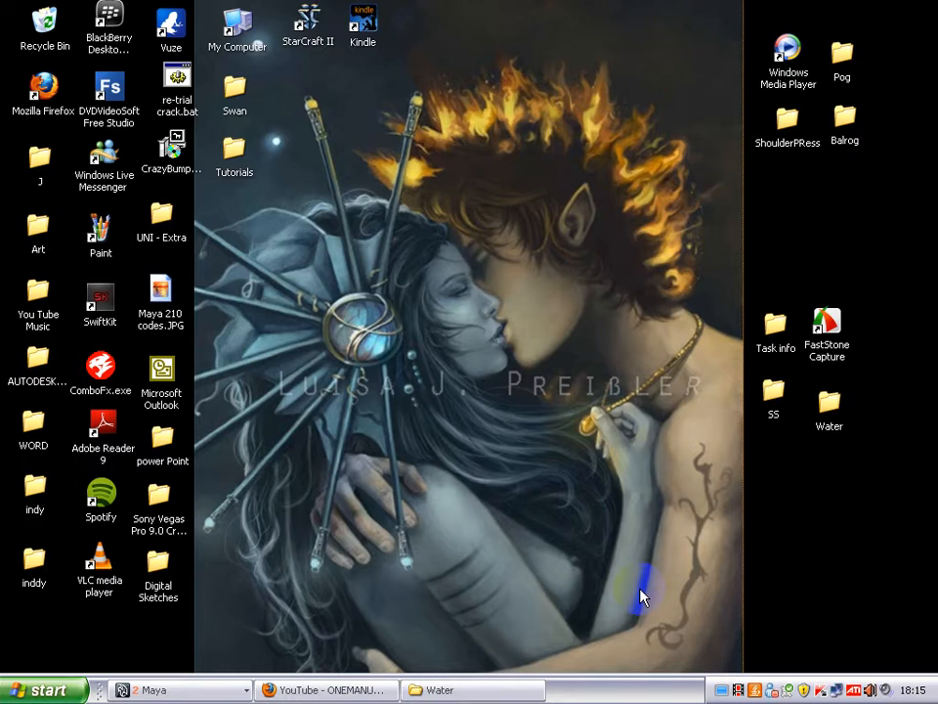
Switch to the Aqua.mb scene in Maya and select the leg mesh.
left_click(237, 688)
left_click(224, 667)
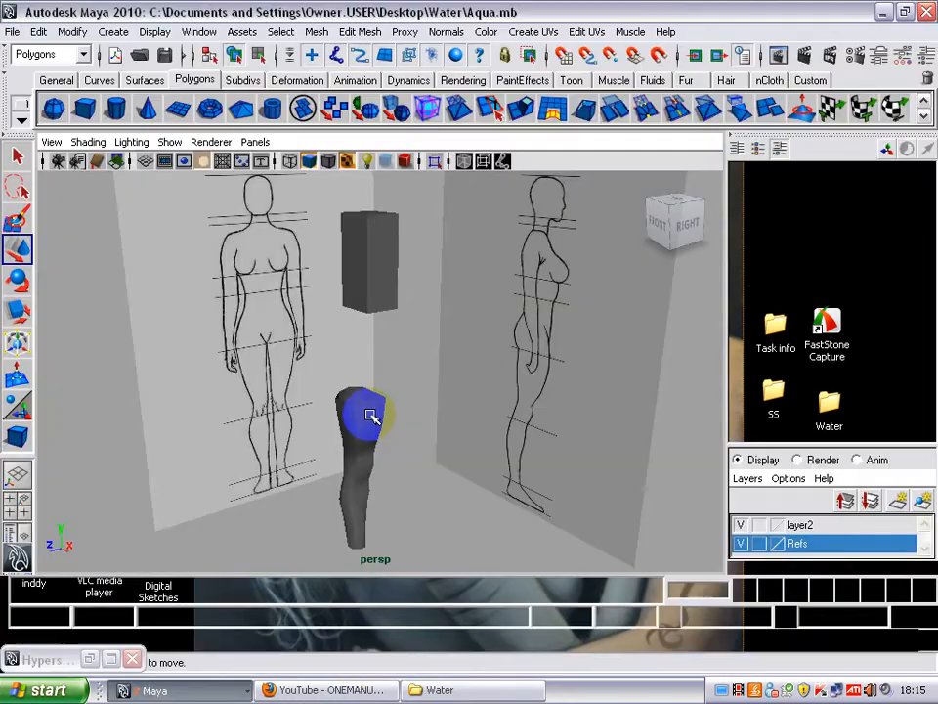
left_click(355, 433)
middle_click_drag(411, 452, 493, 392, "alt")
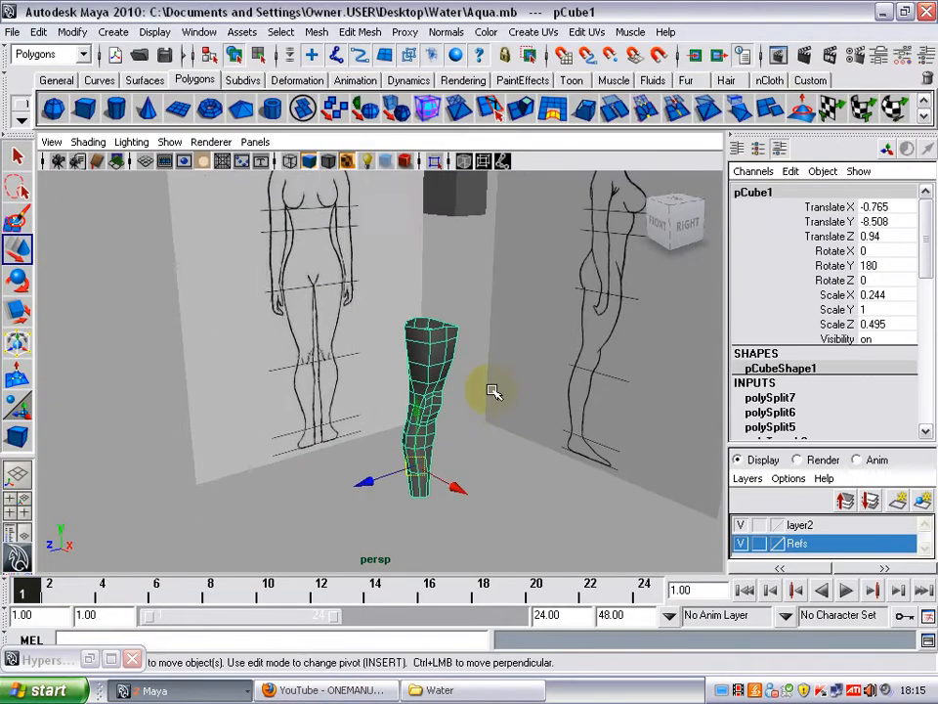
right_click_drag(492, 392, 558, 377, "alt")
left_click_drag(557, 377, 421, 376, "alt")
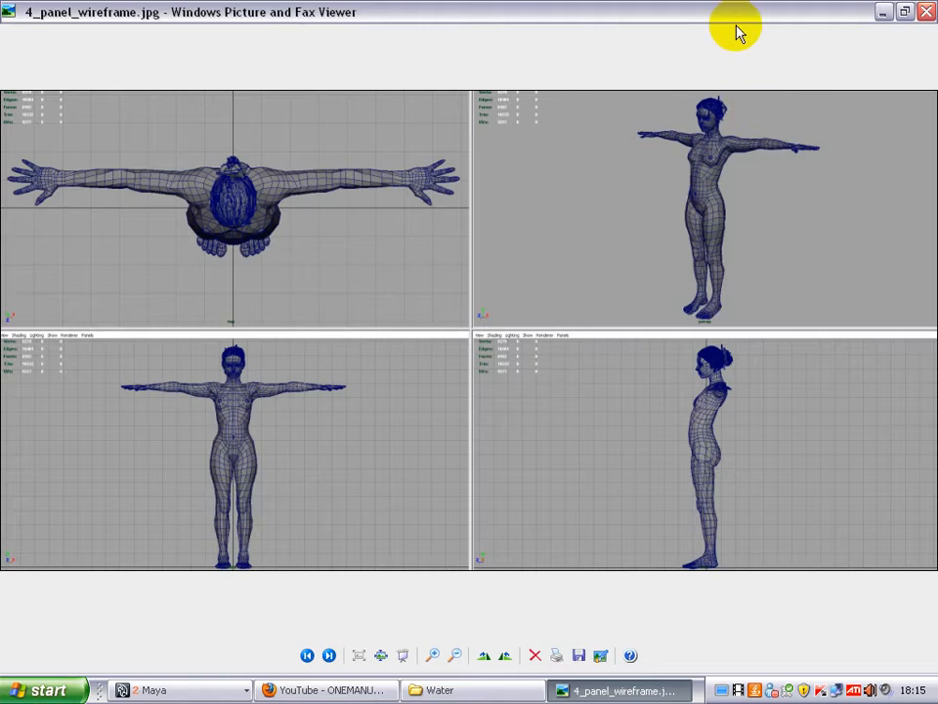
Shrink the 4_panel_wireframe.jpg reference to a floating window and move it aside, clear of the modelling viewport.
double_click(737, 20)
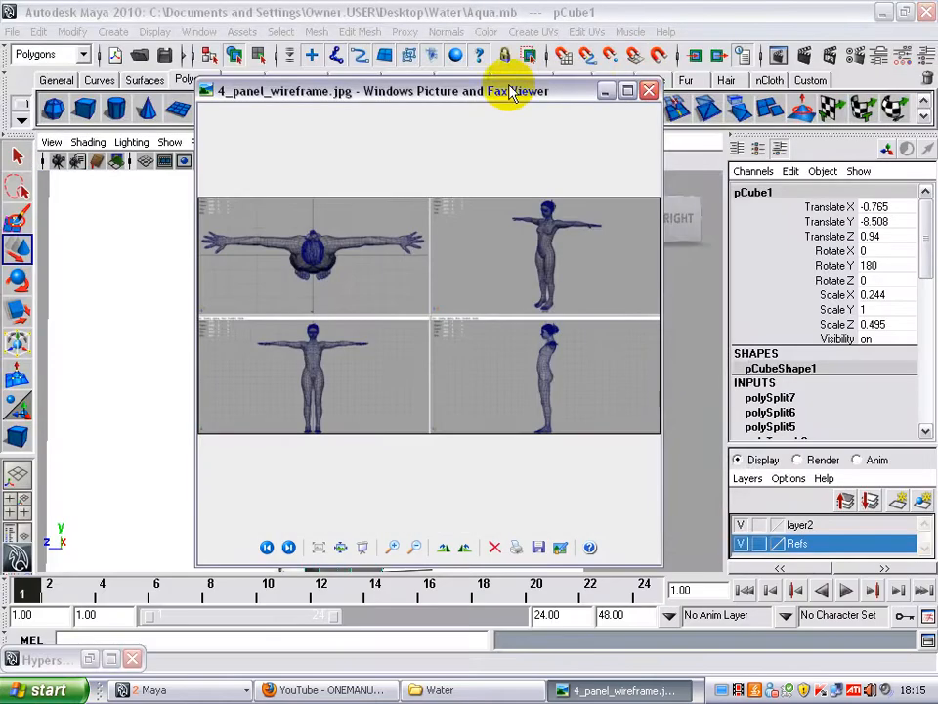
left_click_drag(509, 90, 937, 67)
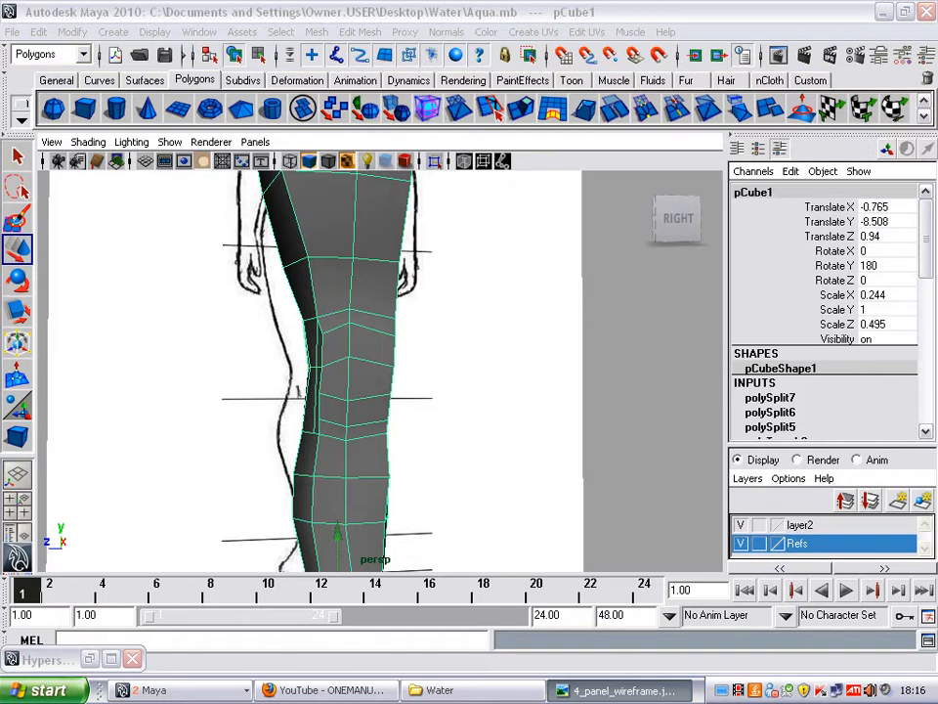
Put the leg mesh into vertex mode and shift the inner lower-thigh vertices along Z to refine the contour.
left_click_drag(350, 425, 382, 423, "alt")
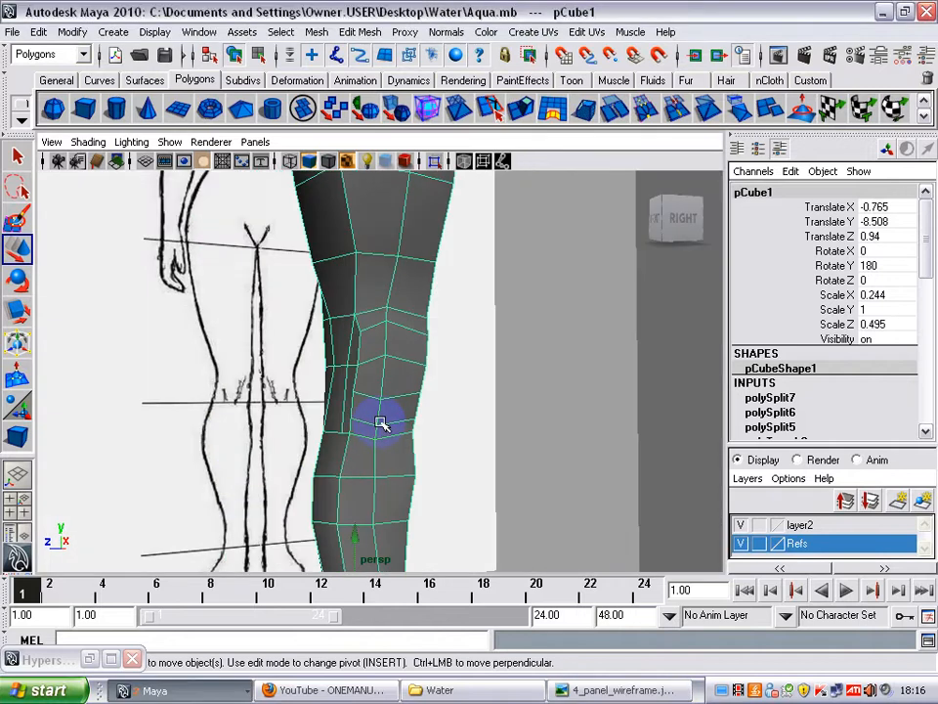
mouse_move(498, 420)
left_mouse_down("alt")
mouse_move(404, 413)
mouse_move(490, 380)
left_mouse_up("alt")
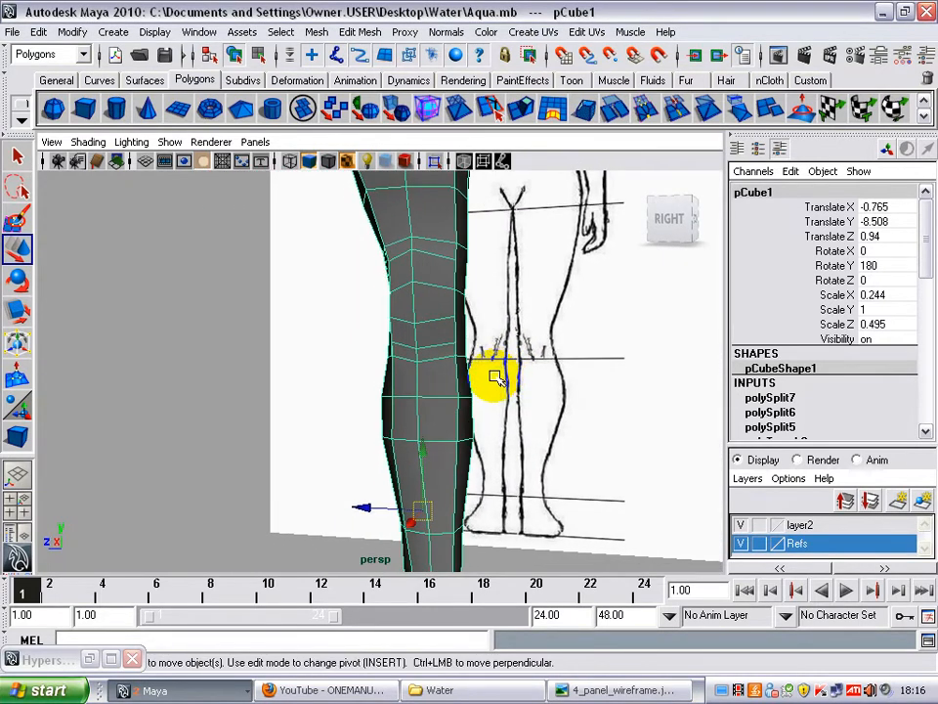
right_click_drag(447, 408, 410, 409)
left_click_drag(460, 408, 460, 411, "alt")
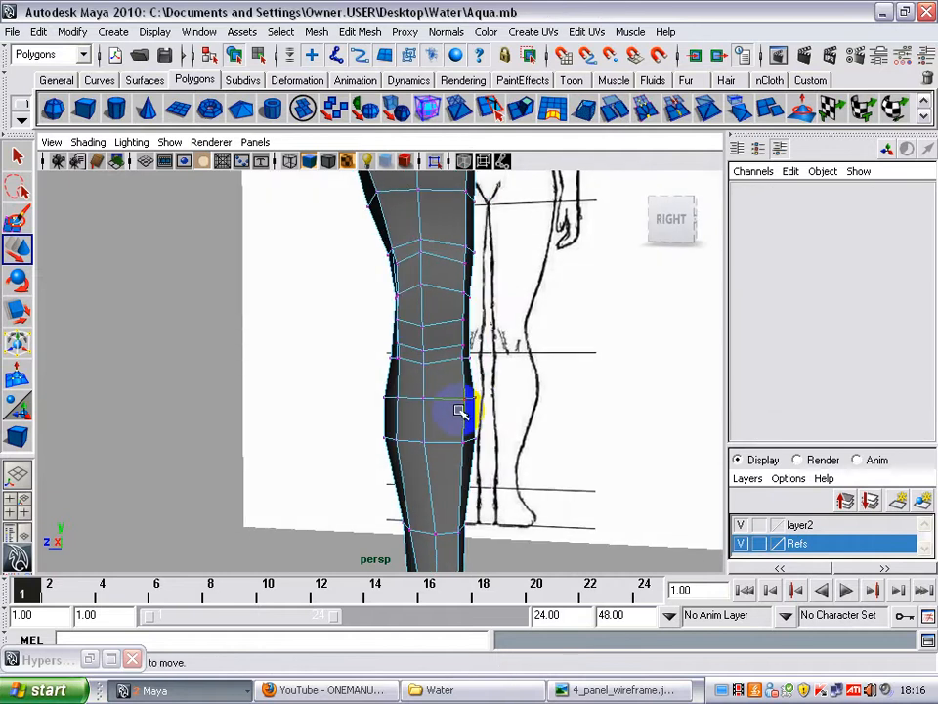
middle_click_drag(462, 335, 459, 365, "alt")
left_click_drag(458, 365, 459, 350, "alt")
middle_click_drag(458, 350, 478, 399, "alt")
left_click_drag(459, 335, 492, 368)
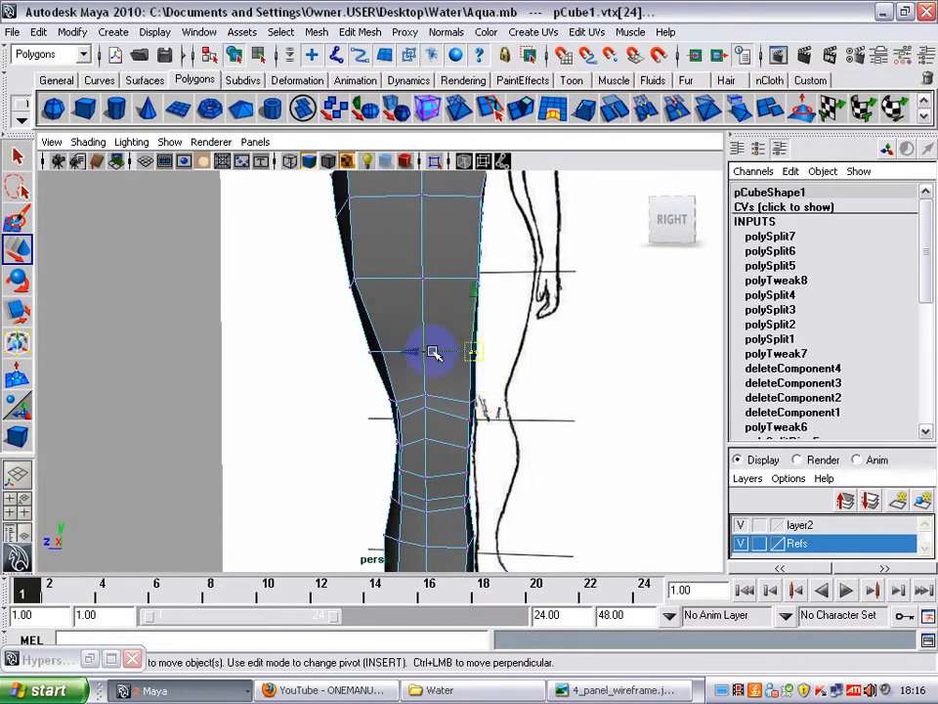
left_click_drag(434, 353, 445, 347)
Shift the pair of inner-thigh vertices one row higher up along Z to continue smoothing the thigh contour.
middle_click_drag(445, 347, 430, 385, "alt")
left_click_drag(504, 300, 448, 341)
middle_click_drag(501, 340, 490, 345, "alt")
left_click_drag(409, 331, 399, 325)
middle_click_drag(485, 271, 473, 311, "alt")
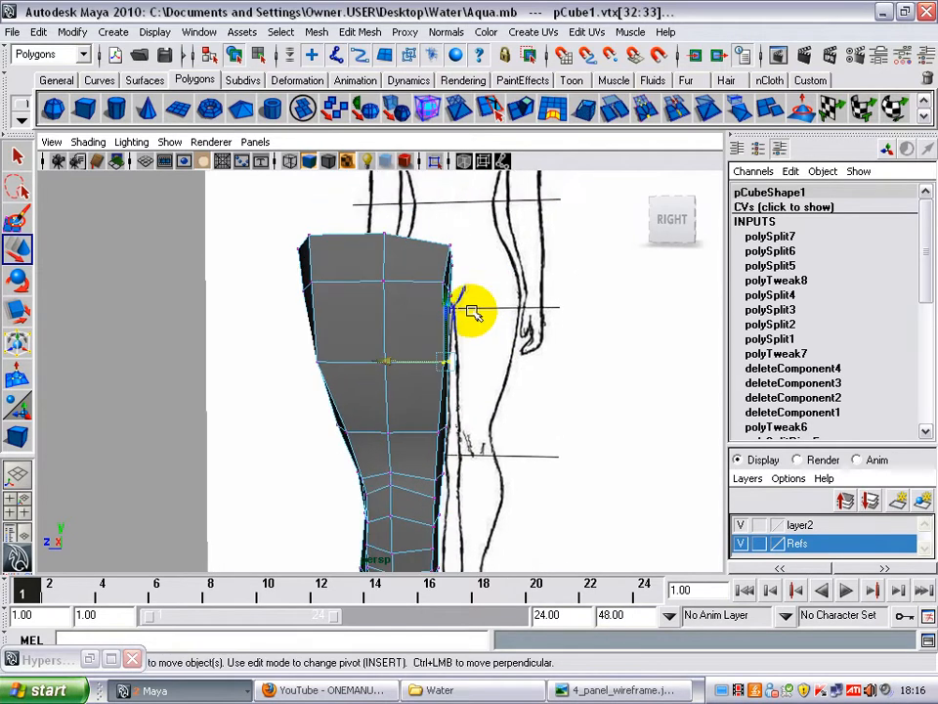
left_click_drag(453, 275, 335, 290, "alt")
key("ctrl+z")
Move the upper inner corner vertex of the kneecap toward the knee's centre along Z and slightly up.
left_click_drag(389, 305, 357, 290, "alt")
left_click(410, 252)
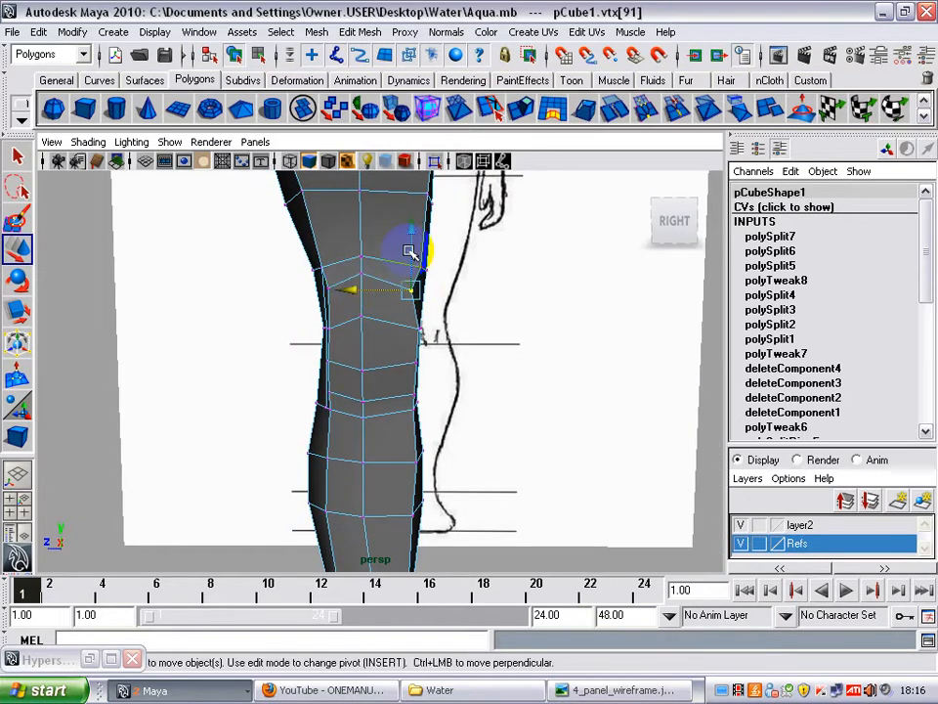
key("ctrl+z")
left_click_drag(411, 249, 411, 242)
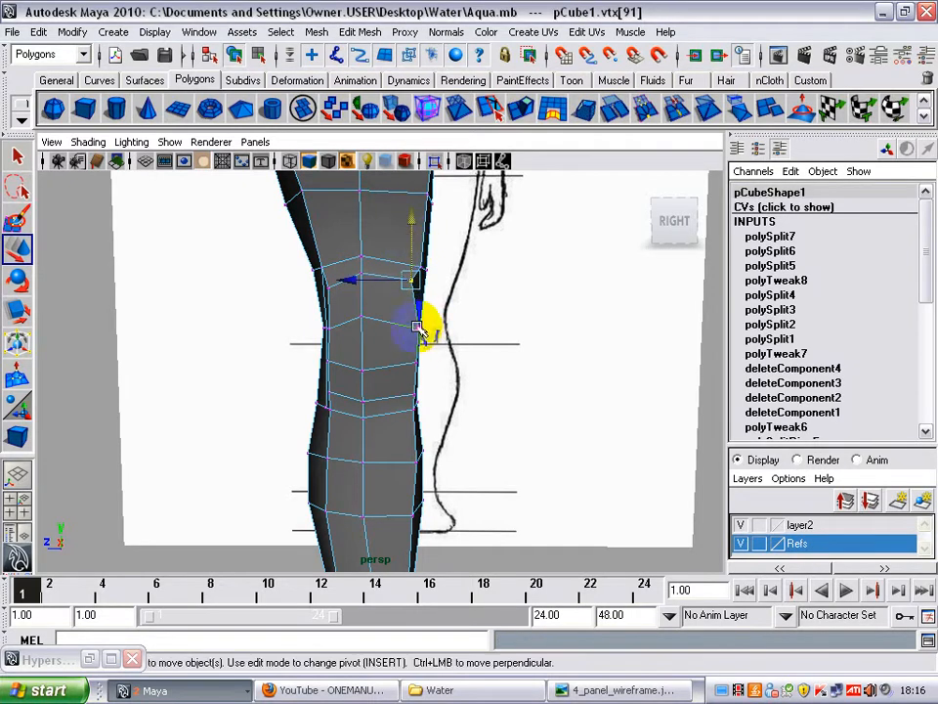
Move the inner-side kneecap vertex in the row below the upper corner along Z toward the knee's centre.
left_click(419, 326)
left_click_drag(440, 332, 349, 329, "alt")
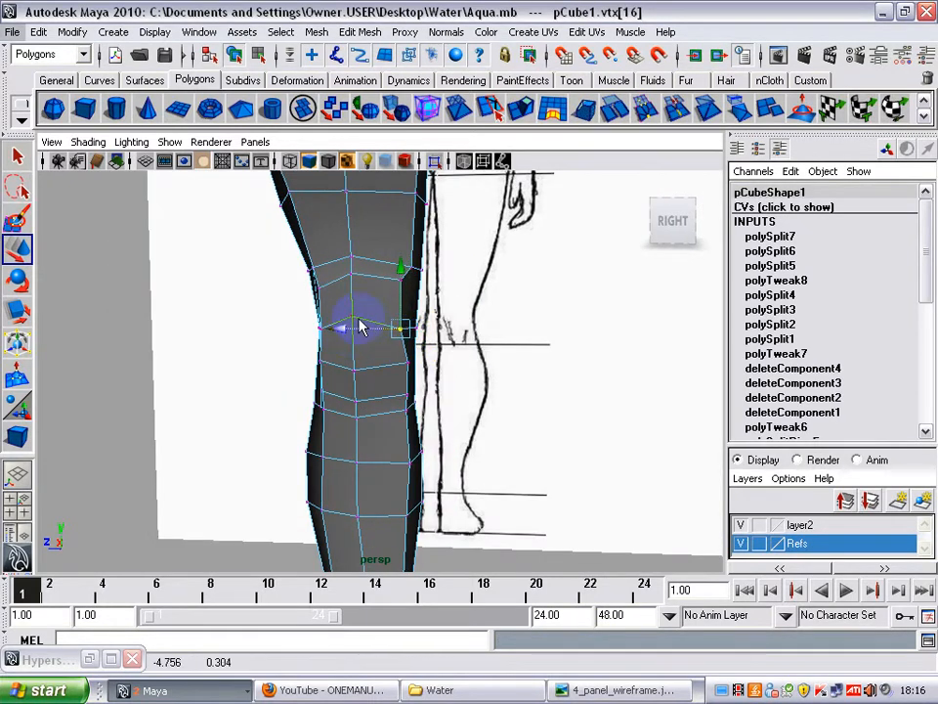
left_click_drag(484, 356, 474, 341, "alt")
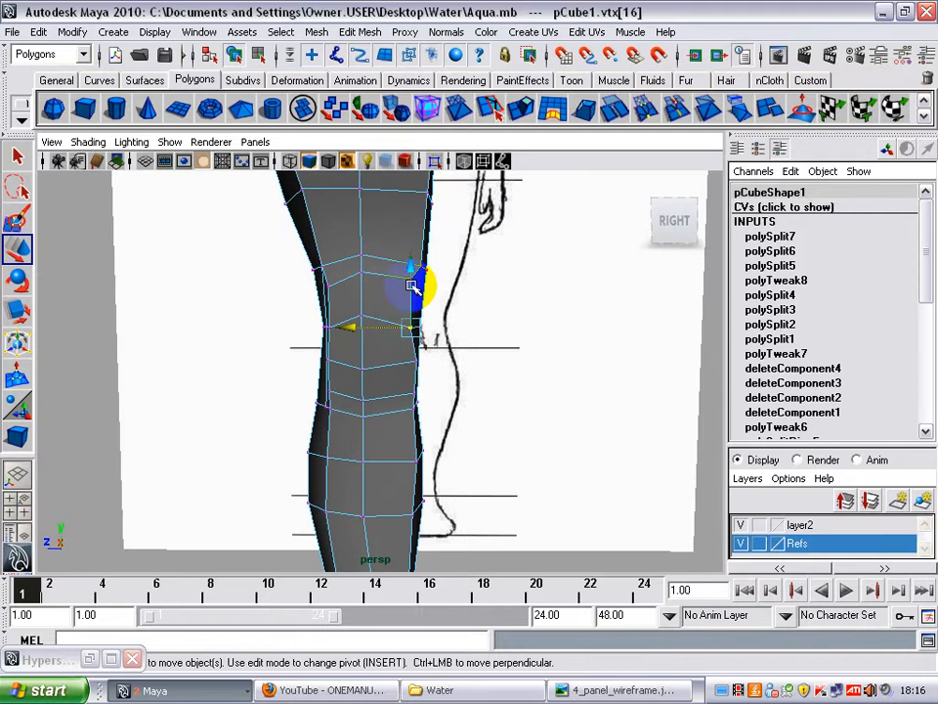
left_click_drag(438, 305, 447, 299, "alt")
Move the two lower inner-side kneecap vertices along Z toward the knee's centre.
left_click(423, 360)
middle_click_drag(478, 339, 488, 318, "alt")
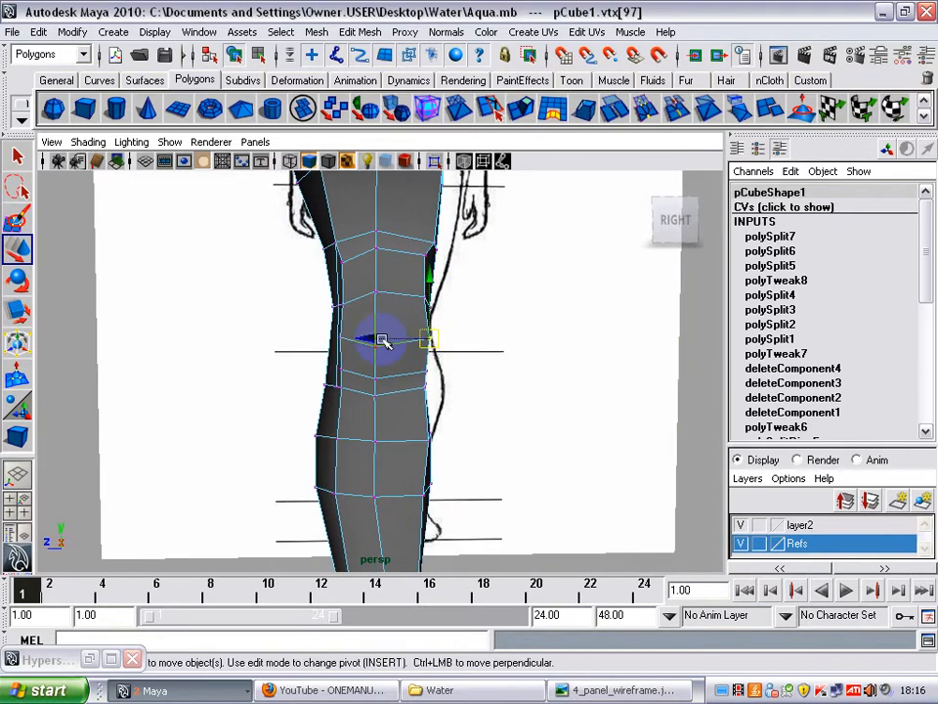
left_click_drag(364, 333, 413, 369, "alt")
left_click(346, 373)
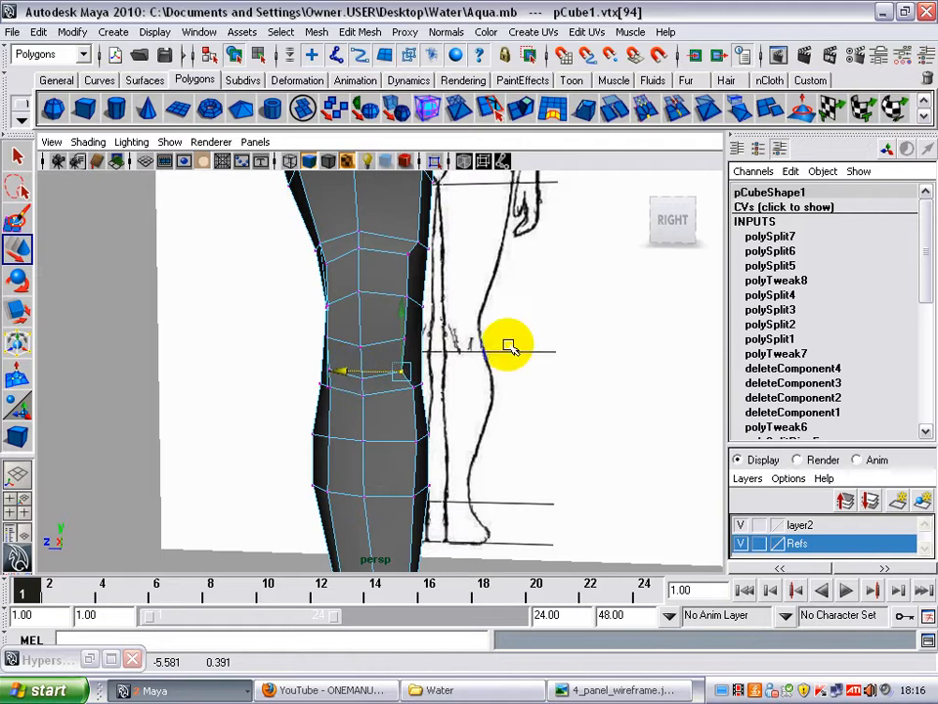
left_click_drag(509, 346, 515, 310, "alt")
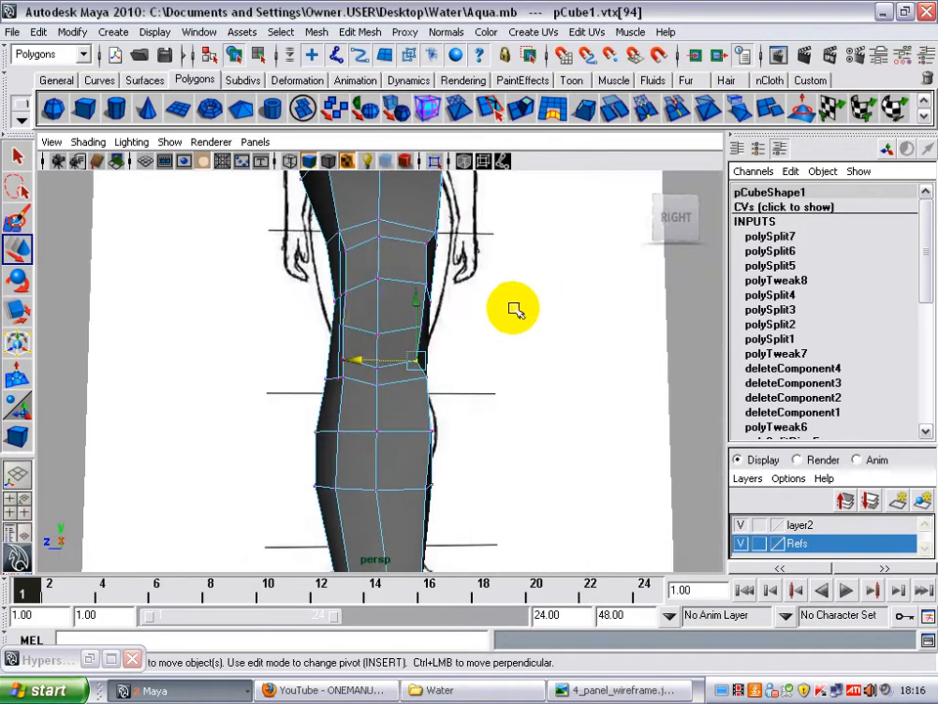
Move the upper and middle outer-side kneecap vertices along Z toward the knee's centre to round the kneecap.
left_click(345, 293)
left_click_drag(383, 295, 386, 303, "alt")
left_click(387, 303)
right_click_drag(387, 304, 346, 304)
left_click(346, 304)
mouse_move(297, 329)
left_mouse_down("alt")
mouse_move(315, 323)
mouse_move(354, 338)
mouse_move(325, 266)
mouse_move(322, 281)
mouse_move(297, 271)
left_mouse_up("alt")
left_click(304, 304)
left_click(306, 338)
left_click(348, 271)
left_click_drag(352, 291, 366, 291, "alt")
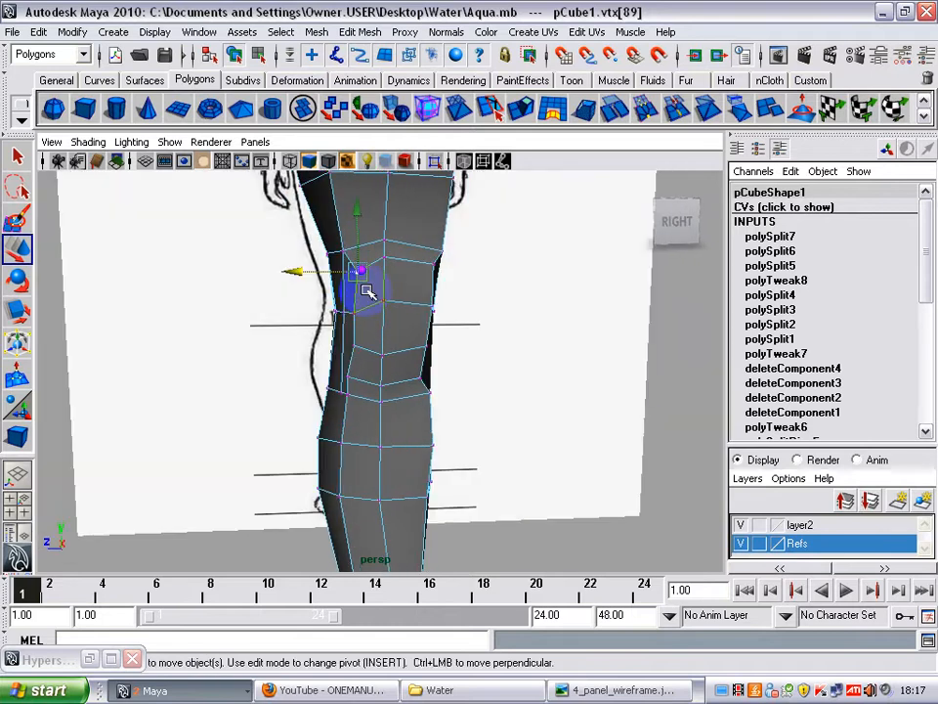
Adjust the lower outer corner vertex of the kneecap along Z.
mouse_move(519, 342)
left_mouse_down("alt")
mouse_move(379, 308)
mouse_move(388, 306)
mouse_move(367, 368)
left_mouse_up("alt")
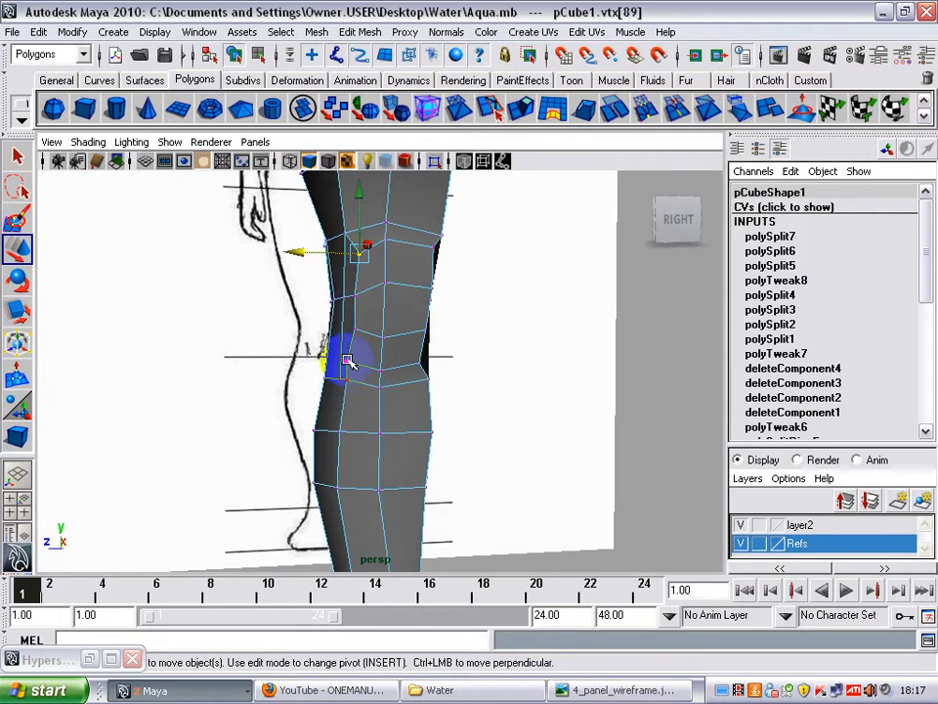
left_click(348, 360)
left_click(301, 362)
key("z")
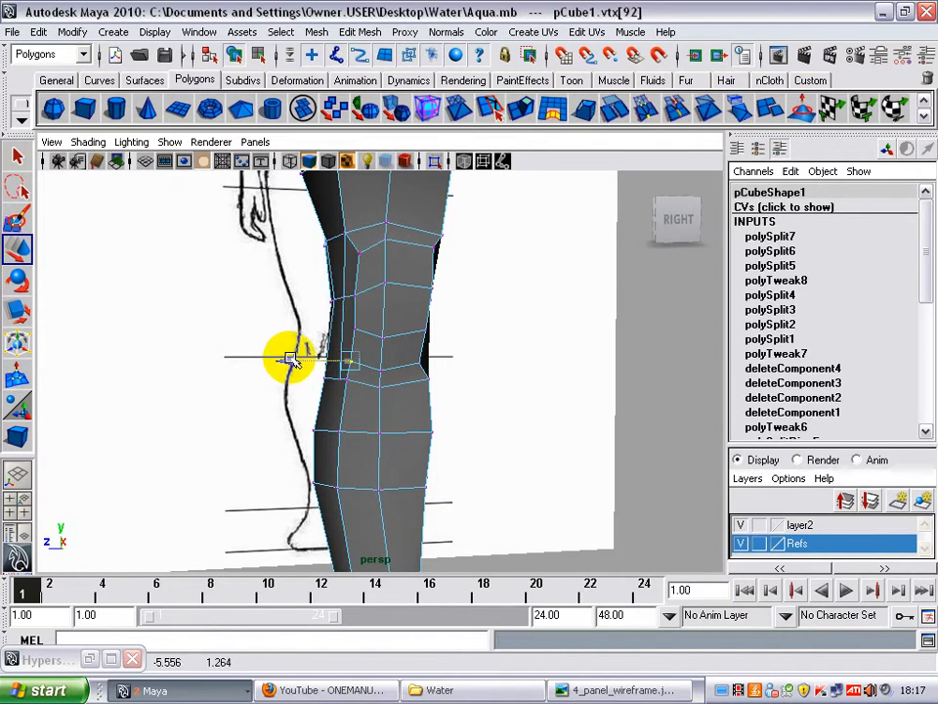
Try to insert an edge loop across the back of the knee with the Insert Edge Loop Tool.
mouse_move(290, 360)
left_mouse_down("alt")
mouse_move(342, 329)
mouse_move(273, 331)
mouse_move(370, 328)
mouse_move(49, 335)
mouse_move(289, 335)
mouse_move(353, 274)
left_mouse_up("alt")
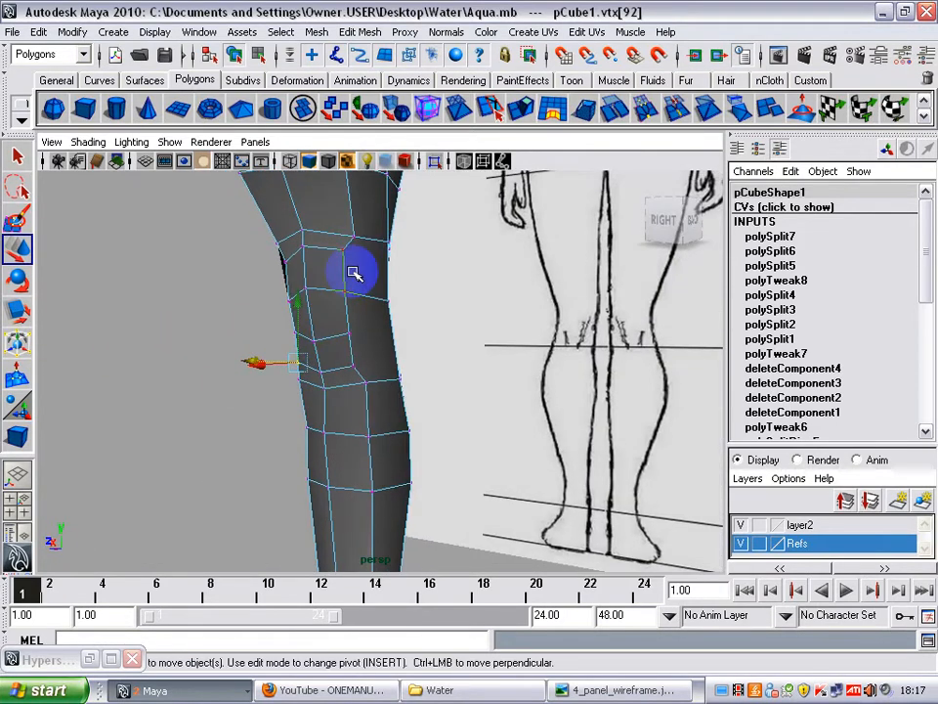
left_click(359, 33)
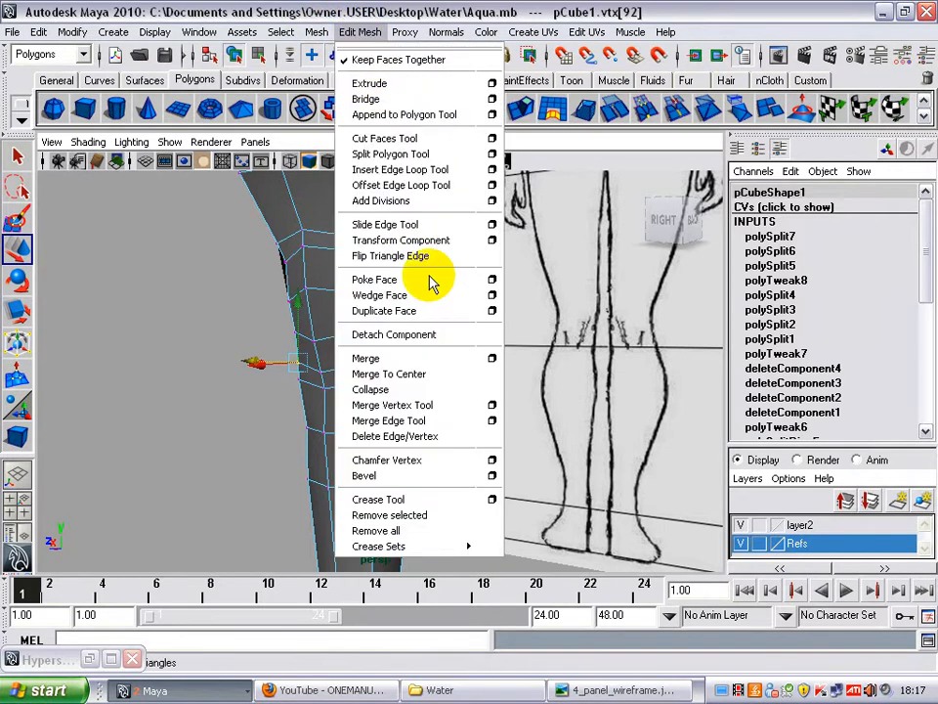
left_click(420, 171)
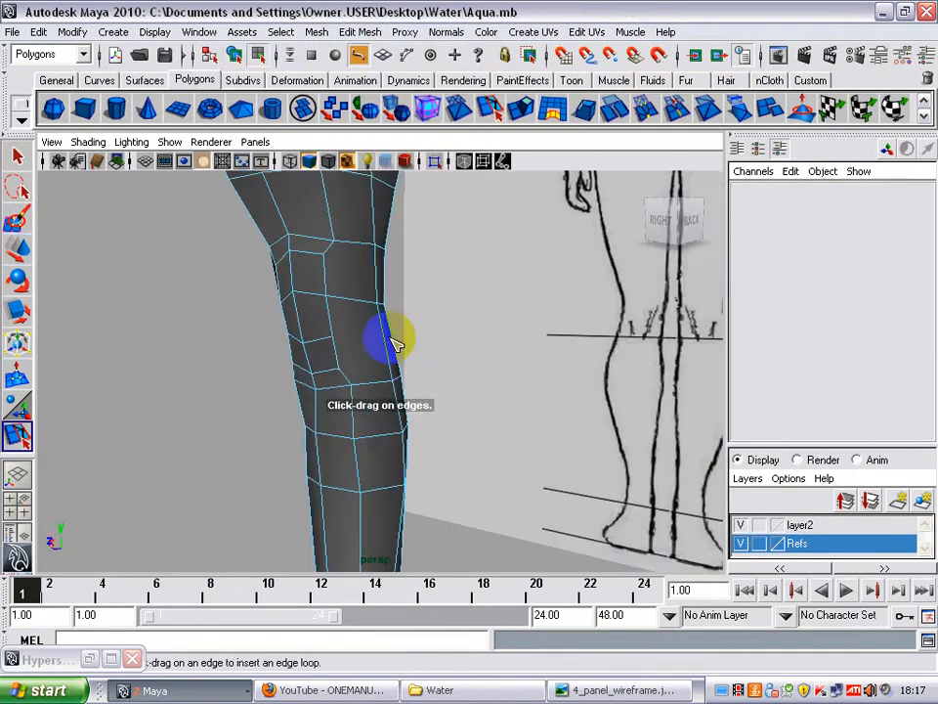
left_click_drag(381, 361, 401, 339, "alt")
key("ctrl+z")
key("ctrl+z")
Cut a new horizontal edge around the side of the knee to the kneecap with the Split Polygon Tool.
left_click(492, 106)
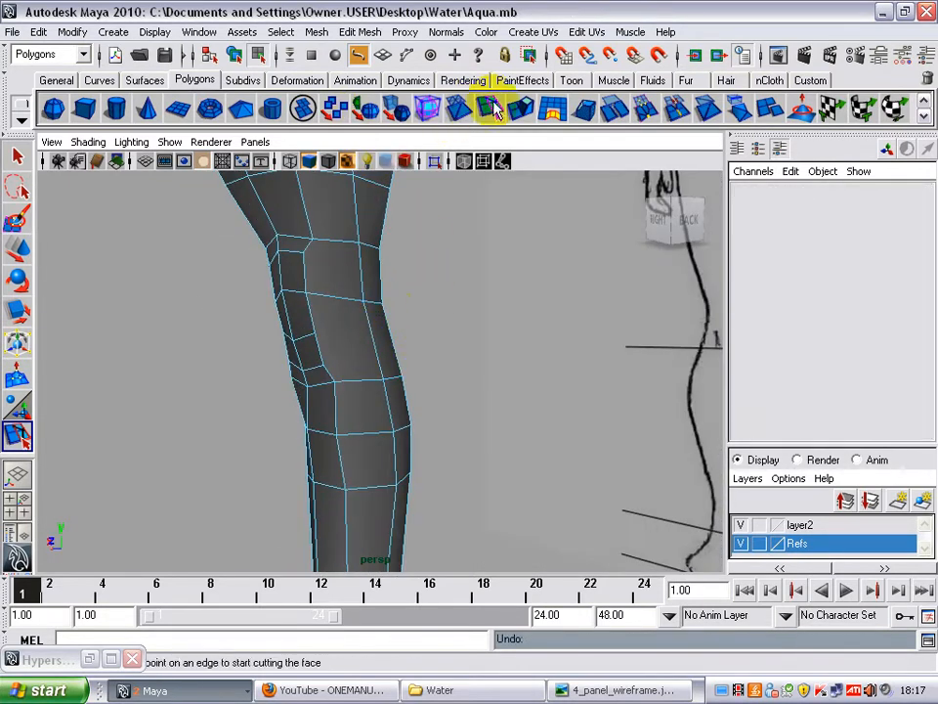
mouse_move(354, 306)
left_mouse_down("alt")
mouse_move(361, 302)
mouse_move(362, 316)
mouse_move(435, 322)
mouse_move(273, 312)
mouse_move(394, 326)
mouse_move(380, 335)
mouse_move(465, 328)
mouse_move(418, 334)
left_mouse_up("alt")
left_click(375, 325)
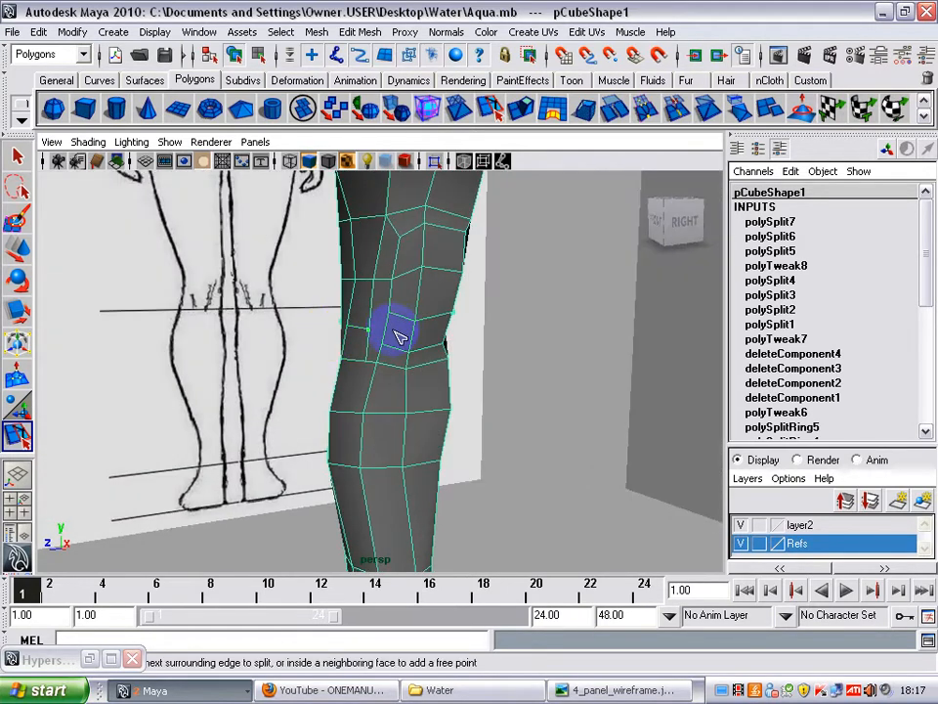
mouse_move(399, 337)
left_mouse_down("alt")
mouse_move(278, 329)
mouse_move(392, 326)
mouse_move(527, 341)
mouse_move(429, 328)
mouse_move(442, 322)
mouse_move(440, 295)
mouse_move(409, 283)
mouse_move(413, 299)
mouse_move(300, 299)
mouse_move(190, 320)
mouse_move(381, 321)
mouse_move(417, 297)
mouse_move(564, 310)
mouse_move(499, 306)
mouse_move(460, 327)
mouse_move(450, 314)
mouse_move(430, 321)
left_mouse_up("alt")
Move the new vertex on the outer edge of the knee vertically along Y to even out the edge rows.
key("w")
left_click(438, 327)
left_click(407, 325)
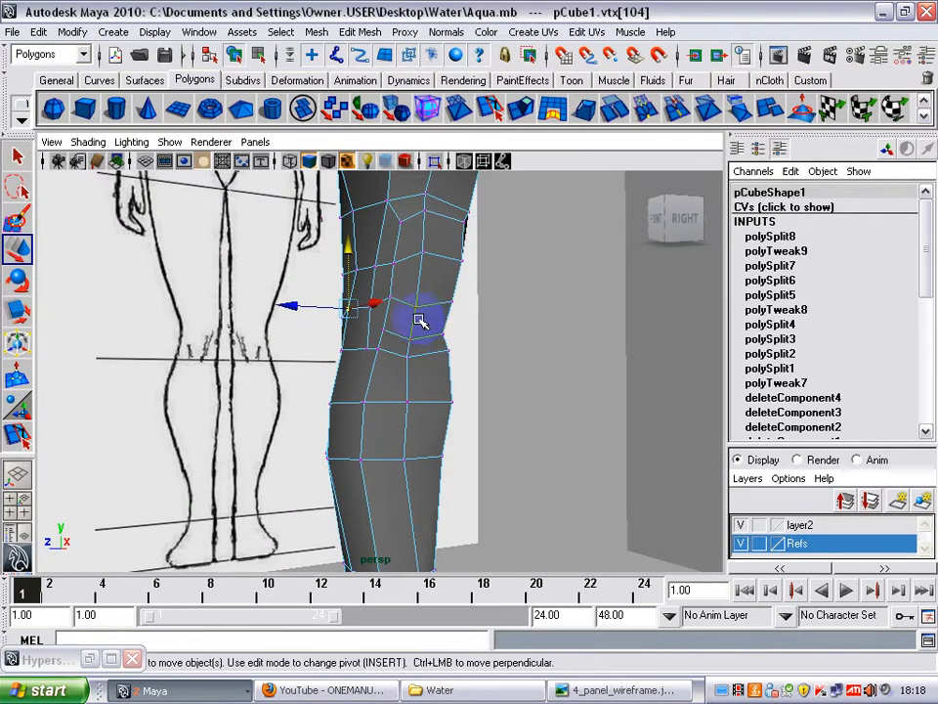
mouse_move(420, 321)
left_mouse_down("alt")
mouse_move(443, 325)
mouse_move(378, 313)
mouse_move(403, 334)
left_mouse_up("alt")
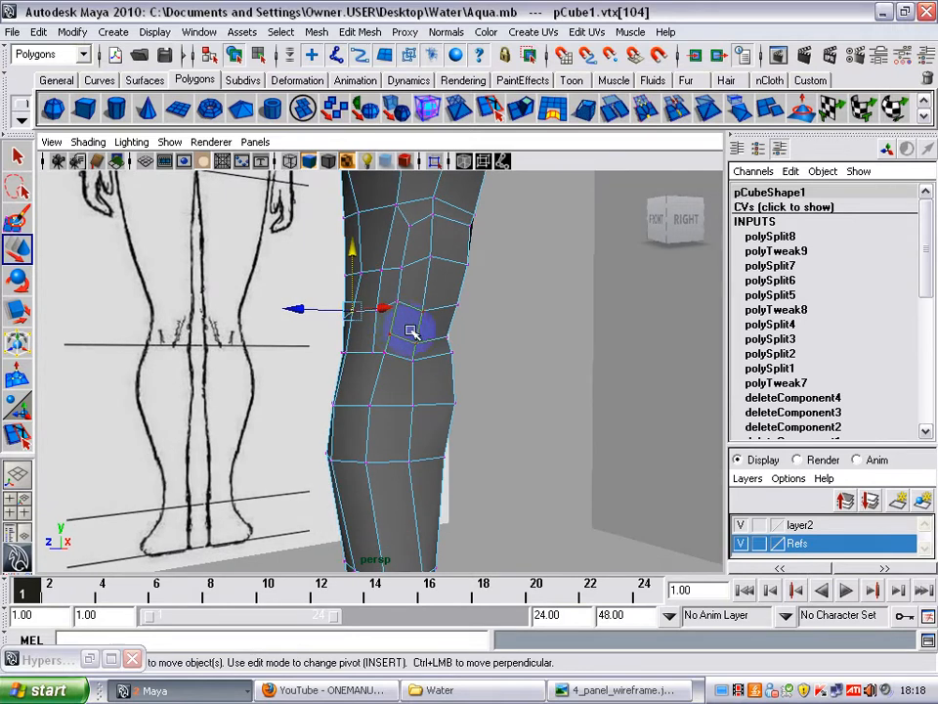
left_click_drag(397, 326, 437, 320, "alt")
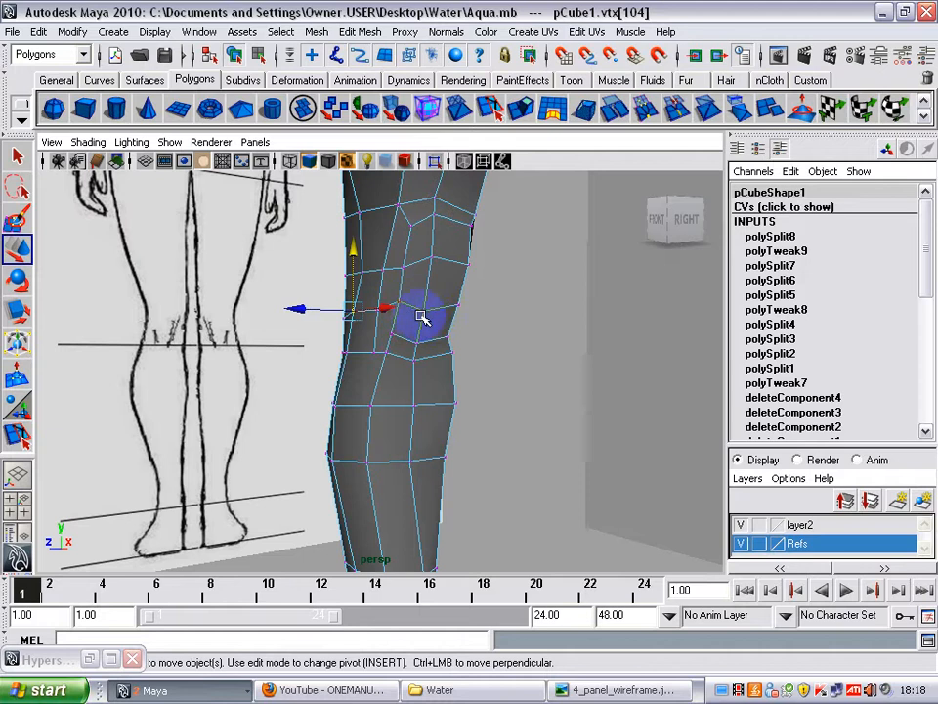
left_click_drag(411, 302, 414, 307, "alt")
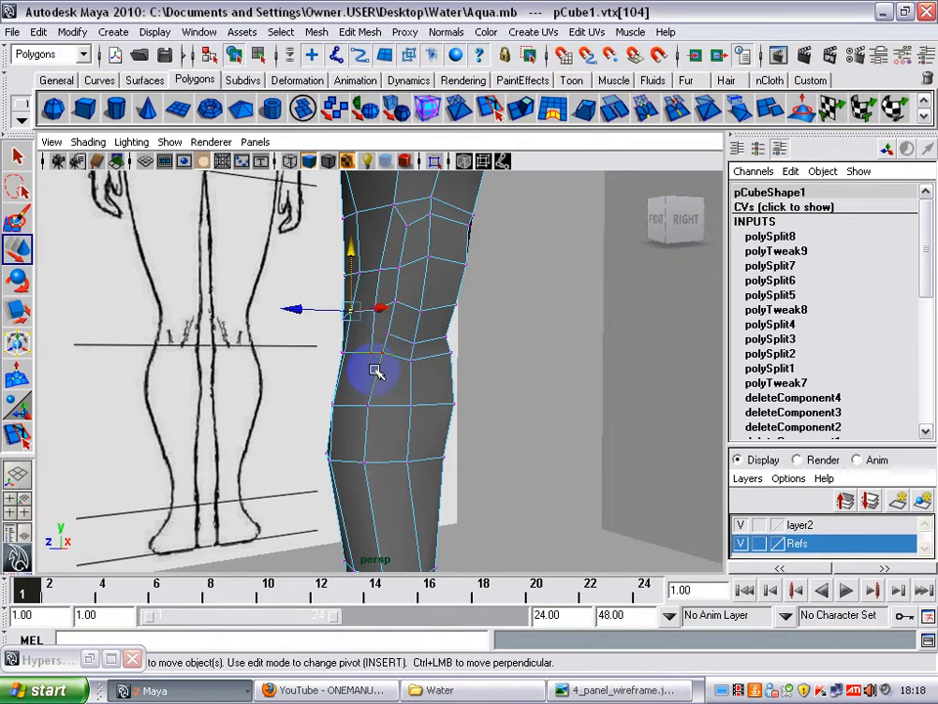
left_click_drag(376, 371, 381, 364, "alt")
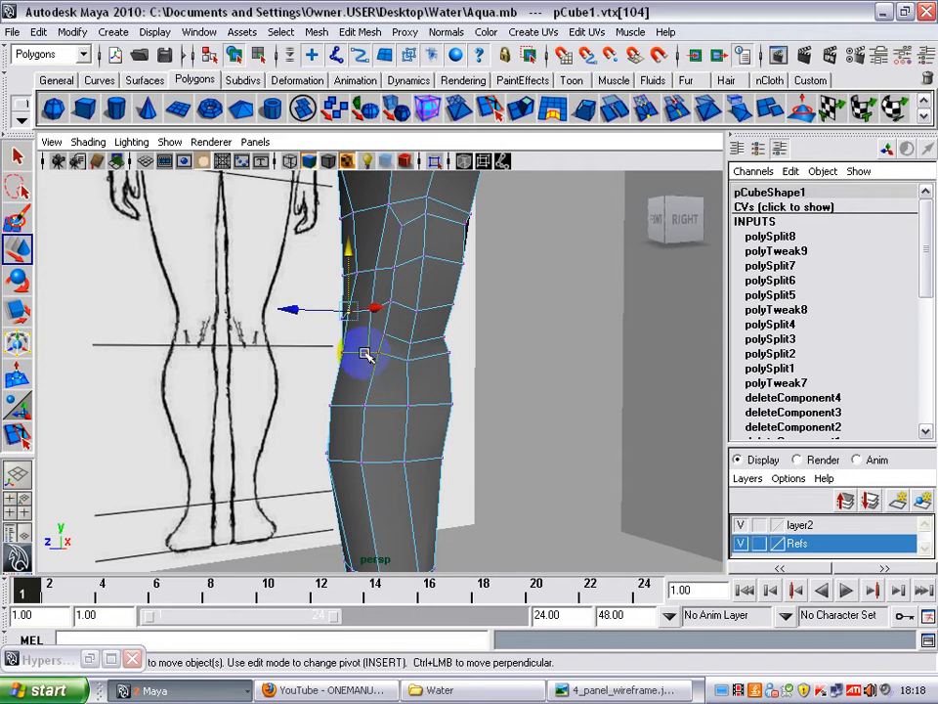
mouse_move(371, 354)
left_mouse_down("alt")
mouse_move(427, 352)
mouse_move(402, 345)
mouse_move(509, 363)
mouse_move(482, 331)
left_mouse_up("alt")
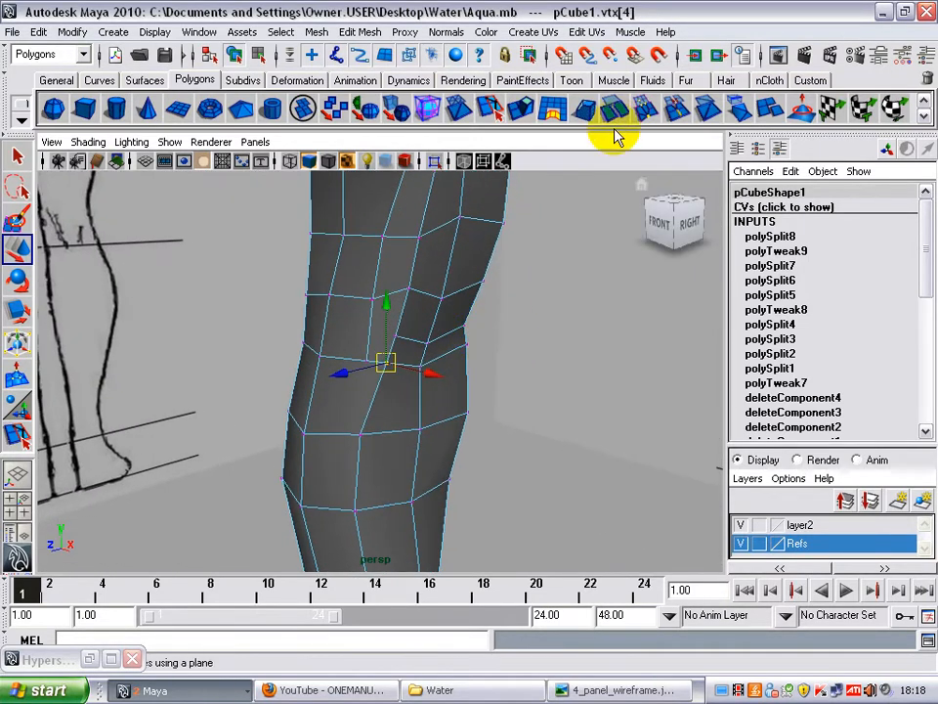
Snap the extra vertex on the side of the knee onto the neighbouring vertex and merge the two.
left_click_drag(577, 220, 520, 298, "alt")
mouse_move(520, 298)
right_mouse_down("alt")
mouse_move(5, 310)
mouse_move(279, 308)
mouse_move(530, 329)
mouse_move(518, 321)
right_mouse_up("alt")
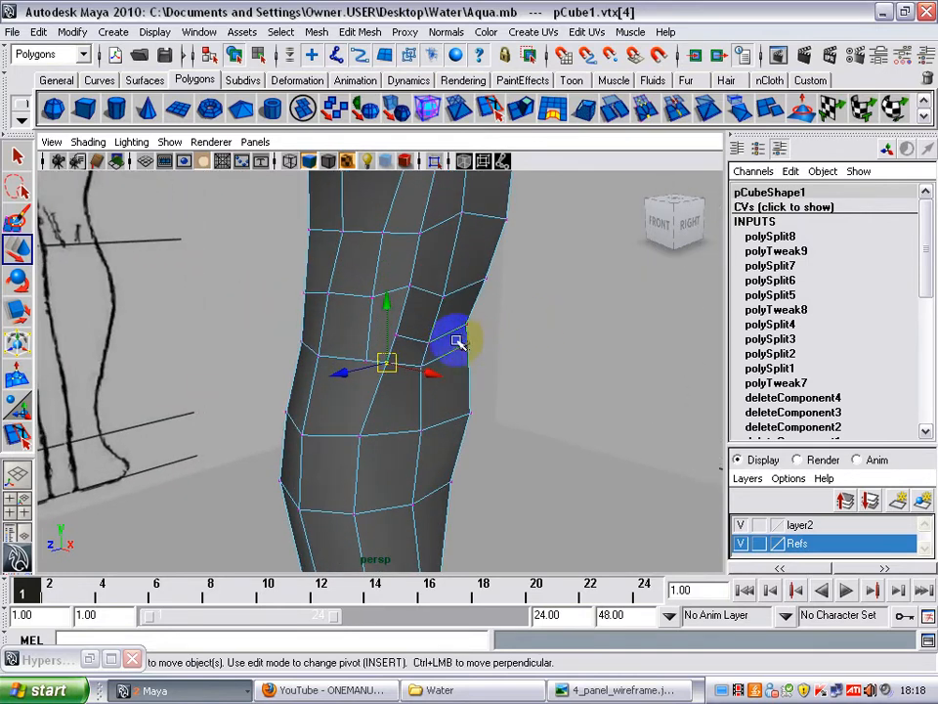
left_click_drag(551, 216, 538, 217, "alt")
mouse_move(430, 320)
left_mouse_down("alt")
mouse_move(452, 319)
mouse_move(372, 364)
left_mouse_up("alt")
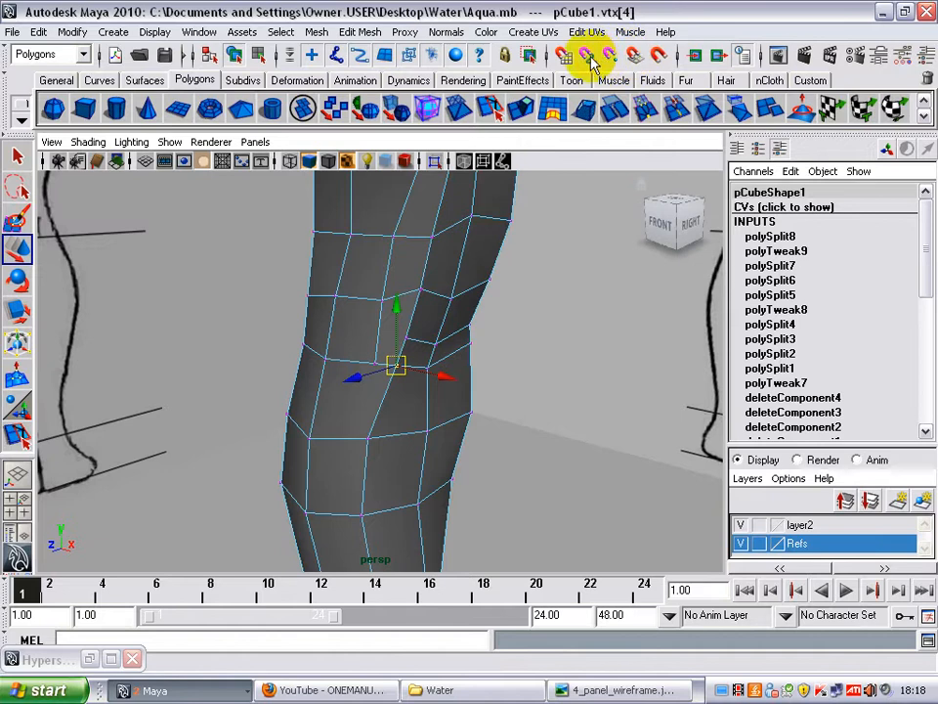
left_click_drag(487, 266, 469, 277, "alt")
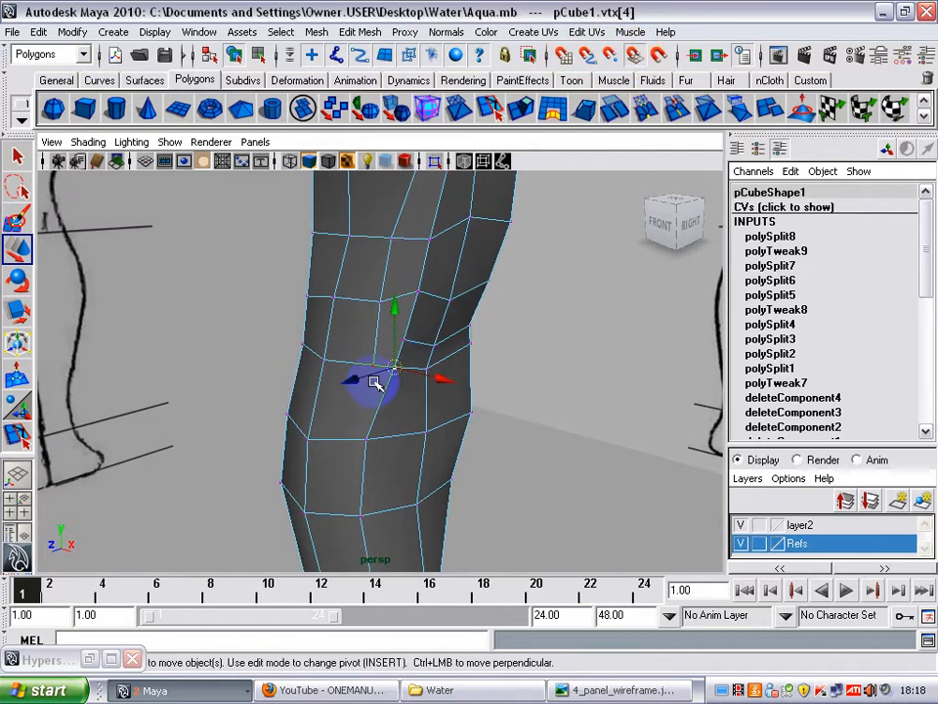
mouse_move(395, 366)
left_mouse_down()
mouse_move(383, 369)
mouse_move(394, 367)
left_mouse_up()
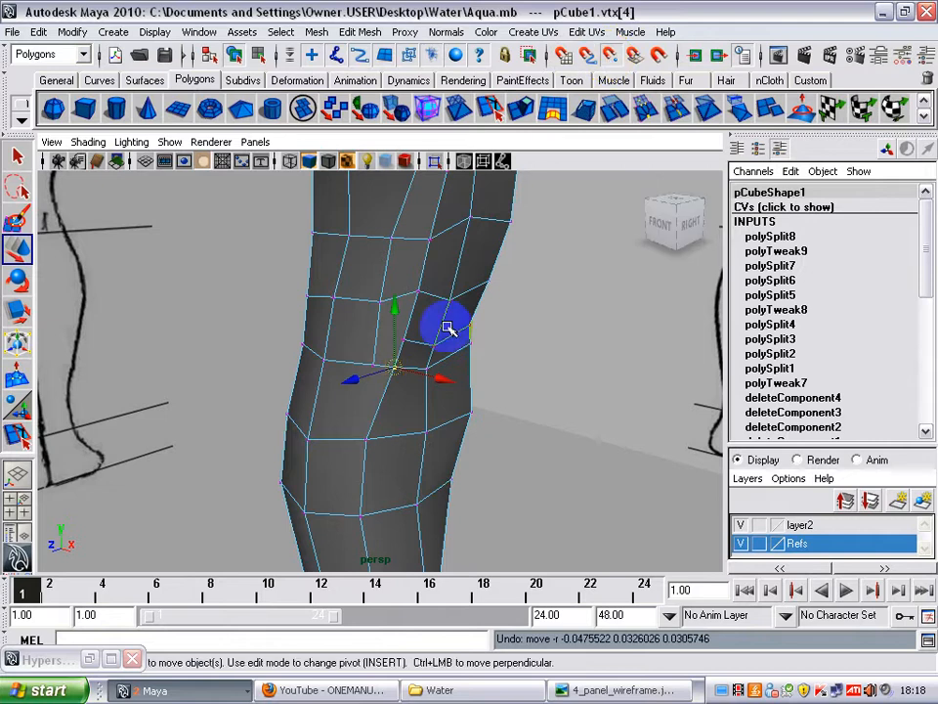
left_click_drag(445, 325, 406, 381, "alt")
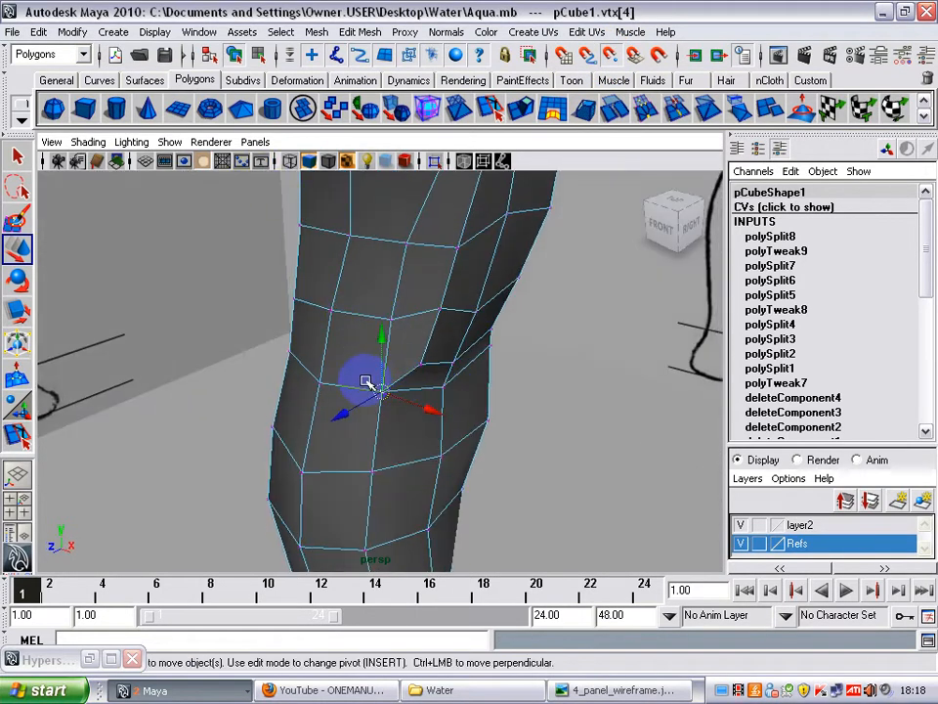
left_click_drag(562, 405, 398, 342, "alt")
mouse_move(378, 463)
left_mouse_down("alt")
mouse_move(368, 383)
mouse_move(220, 383)
mouse_move(324, 379)
left_mouse_up("alt")
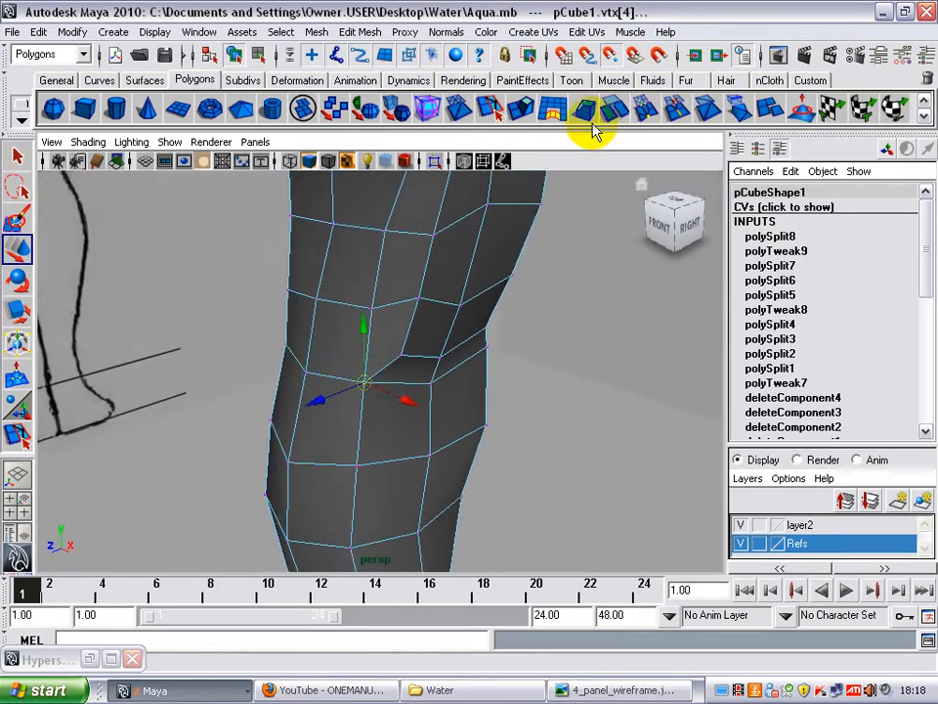
left_click(644, 111)
Check the merged knee area in smooth preview and return to the unsmoothed display.
left_click(496, 355)
mouse_move(496, 355)
left_mouse_down("alt")
mouse_move(471, 337)
mouse_move(391, 336)
mouse_move(470, 214)
left_mouse_up("alt")
left_click(427, 337)
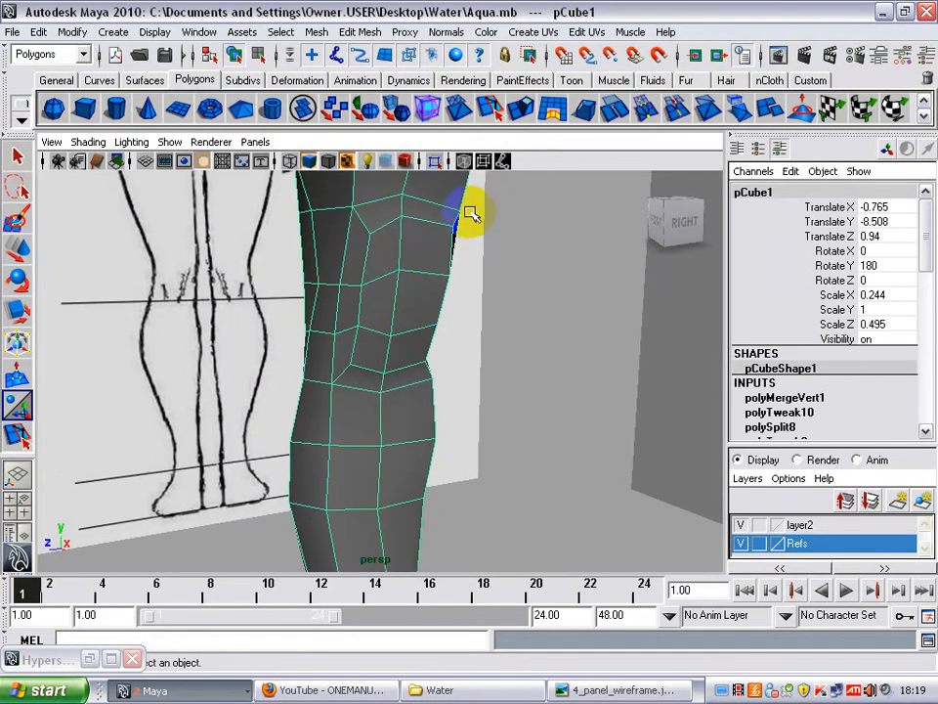
key("3")
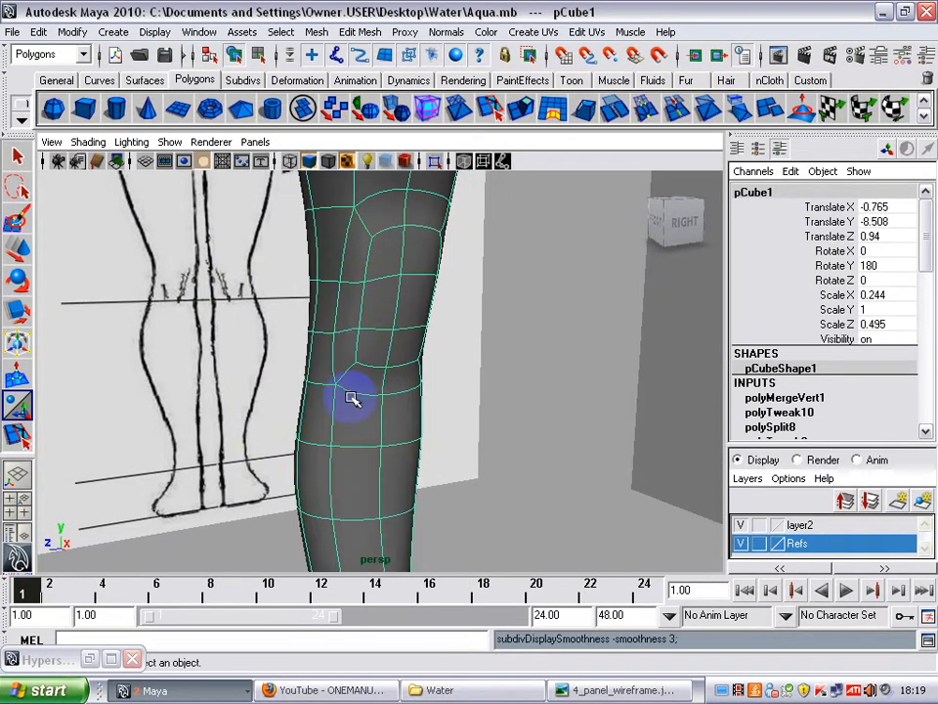
key("1")
Adjust the merged vertex beside the kneecap's lower corner vertically along Y.
left_click_drag(375, 373, 413, 220, "alt")
left_click_drag(405, 384, 342, 354, "alt")
right_click_drag(342, 339, 327, 339)
mouse_move(326, 339)
left_mouse_down("alt")
mouse_move(319, 374)
mouse_move(314, 323)
left_mouse_up("alt")
left_click(316, 364)
key("w")
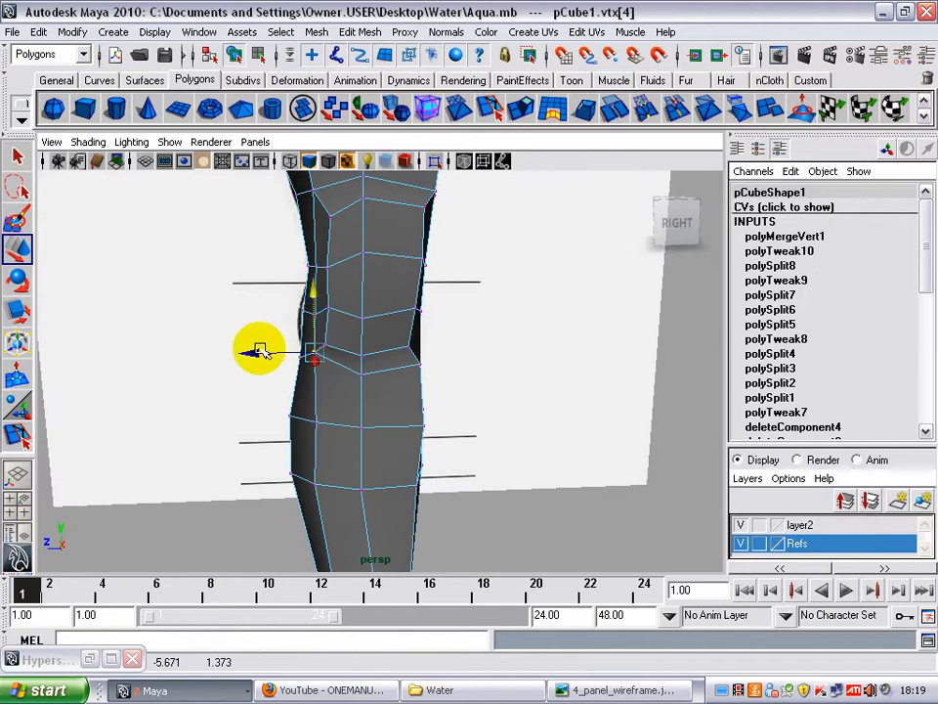
left_click_drag(269, 352, 489, 313, "alt")
left_click_drag(508, 268, 441, 312, "alt")
Move the vertex above it on the side of the knee vertically along Y.
left_click(384, 269)
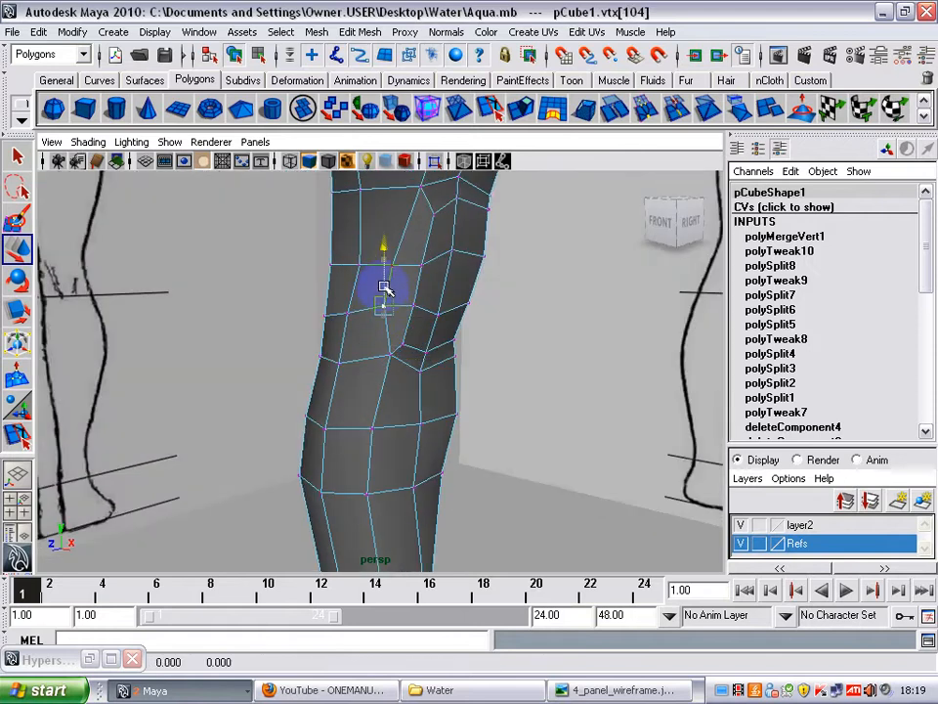
left_click_drag(384, 270, 364, 250, "alt")
left_click_drag(344, 315, 358, 293, "alt")
Reposition the lower side vertex beside the kneecap along Z, undoing the first attempt.
left_click(349, 223)
middle_click_drag(359, 293, 359, 292, "alt")
left_click_drag(359, 349, 351, 306, "alt")
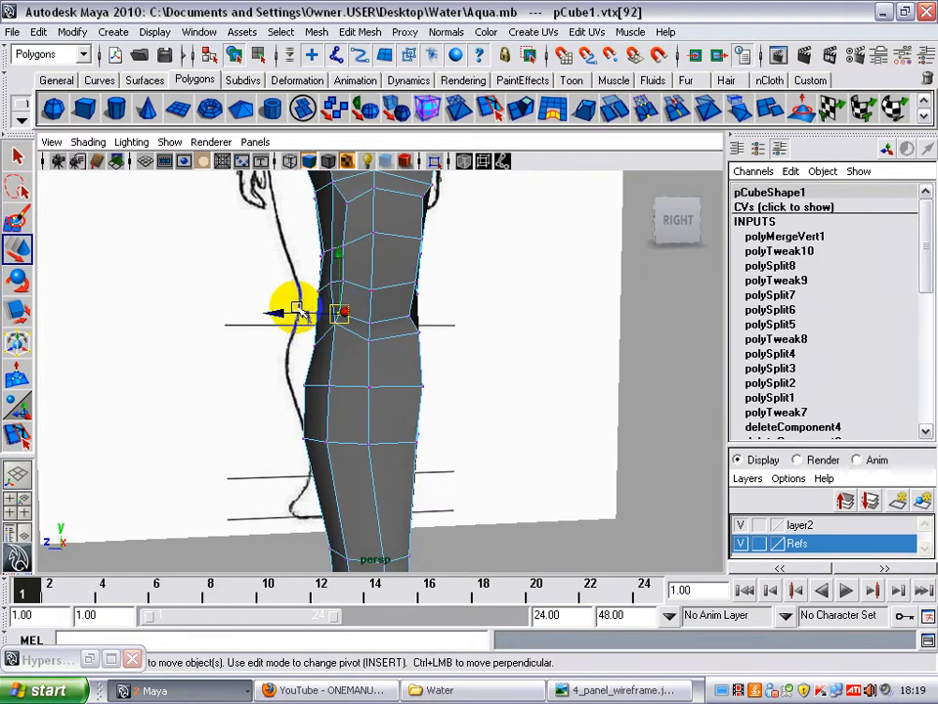
left_click(299, 311)
key("ctrl+z")
left_click_drag(279, 313, 339, 209)
Adjust the kneecap's top centre vertex vertically along Y.
key("w")
left_click_drag(419, 229, 418, 271, "alt")
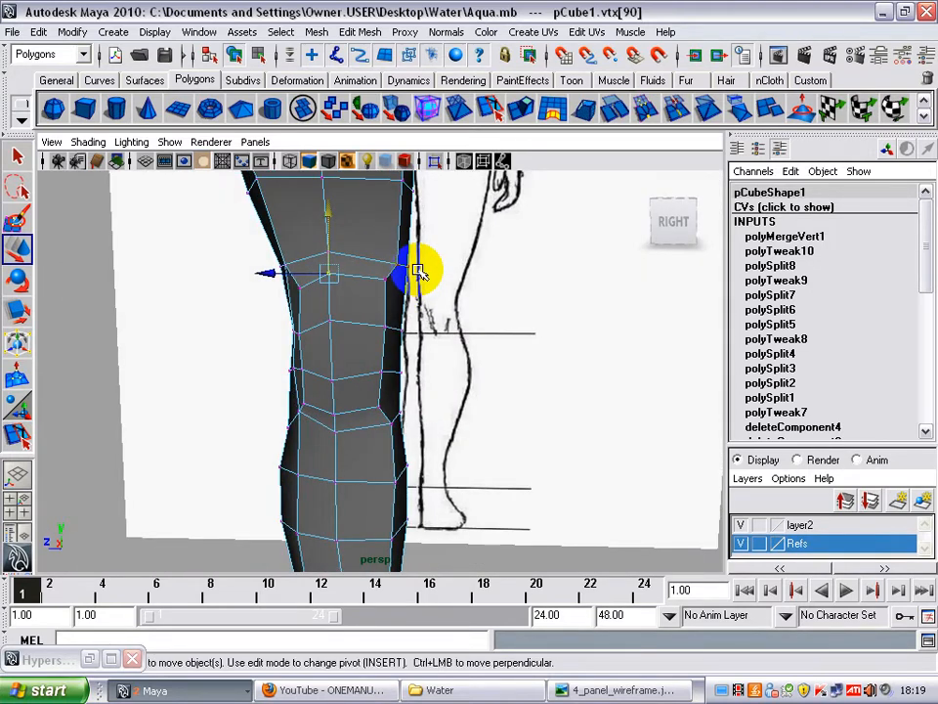
mouse_move(435, 248)
left_mouse_down("alt")
mouse_move(471, 262)
mouse_move(454, 253)
mouse_move(373, 259)
mouse_move(429, 255)
left_mouse_up("alt")
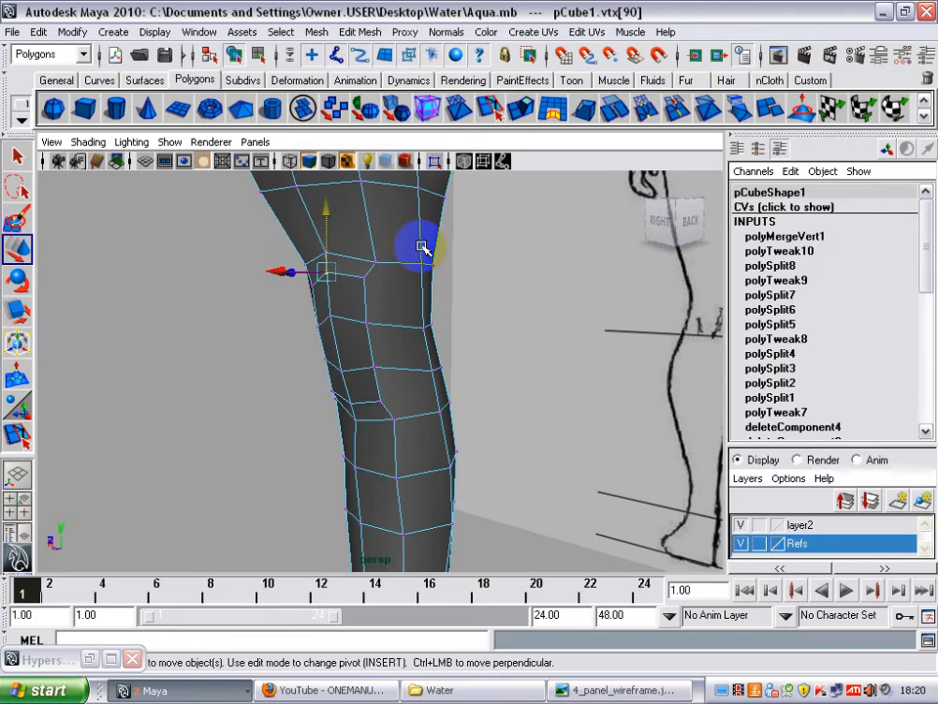
Cut a vertical edge along the opposite side of the kneecap, from its upper to its lower corner, with the Split Polygon Tool.
mouse_move(420, 251)
left_mouse_down("alt")
mouse_move(578, 255)
mouse_move(385, 262)
left_mouse_up("alt")
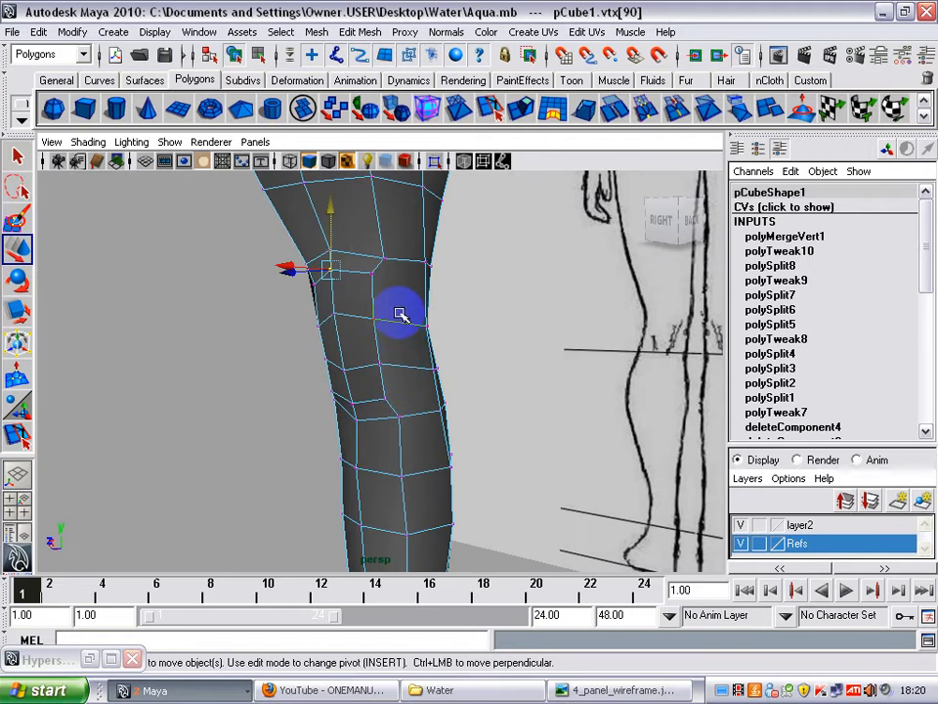
left_click(492, 107)
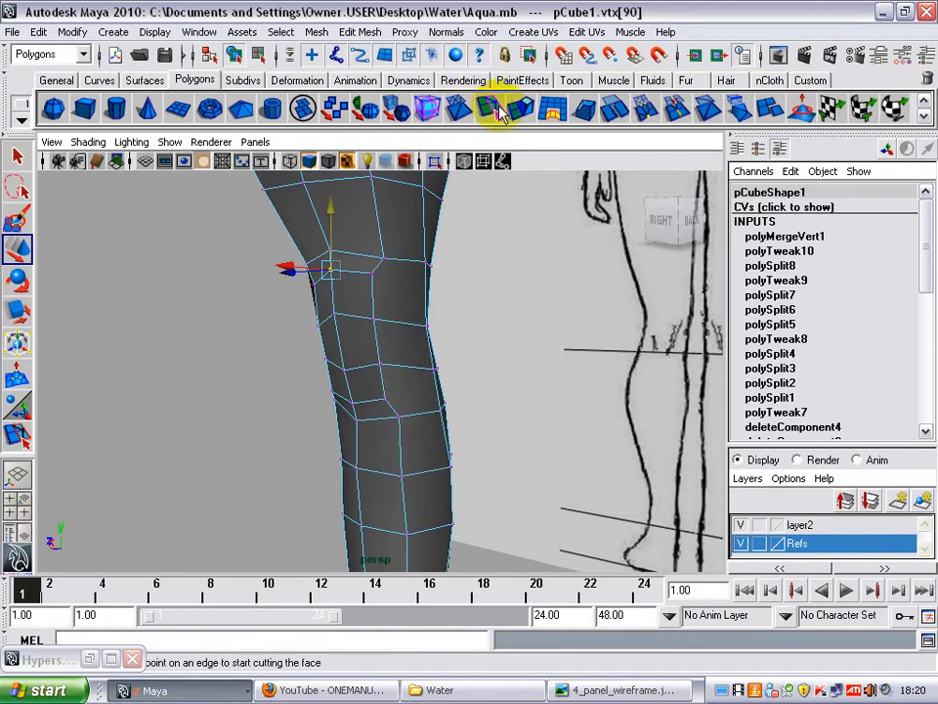
mouse_move(397, 297)
left_mouse_down("alt")
mouse_move(330, 320)
mouse_move(414, 340)
mouse_move(392, 358)
mouse_move(393, 374)
mouse_move(475, 407)
mouse_move(434, 385)
mouse_move(407, 421)
mouse_move(391, 372)
mouse_move(398, 378)
mouse_move(362, 344)
mouse_move(346, 428)
mouse_move(340, 361)
mouse_move(356, 355)
left_mouse_up("alt")
left_click(390, 259)
key("Return")
left_click(396, 376)
left_click(340, 361)
Adjust the new vertices of the vertical cut beside the kneecap along Z and X.
left_click_drag(419, 372, 418, 382, "alt")
right_click_drag(418, 381, 381, 367)
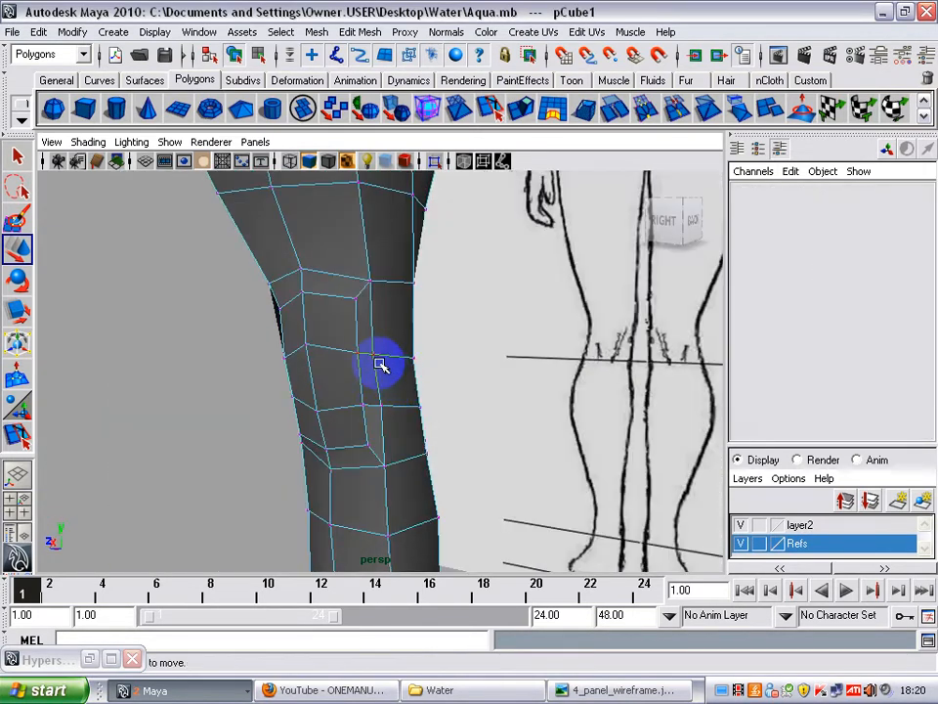
left_click(373, 356)
left_click_drag(352, 387, 409, 337, "alt")
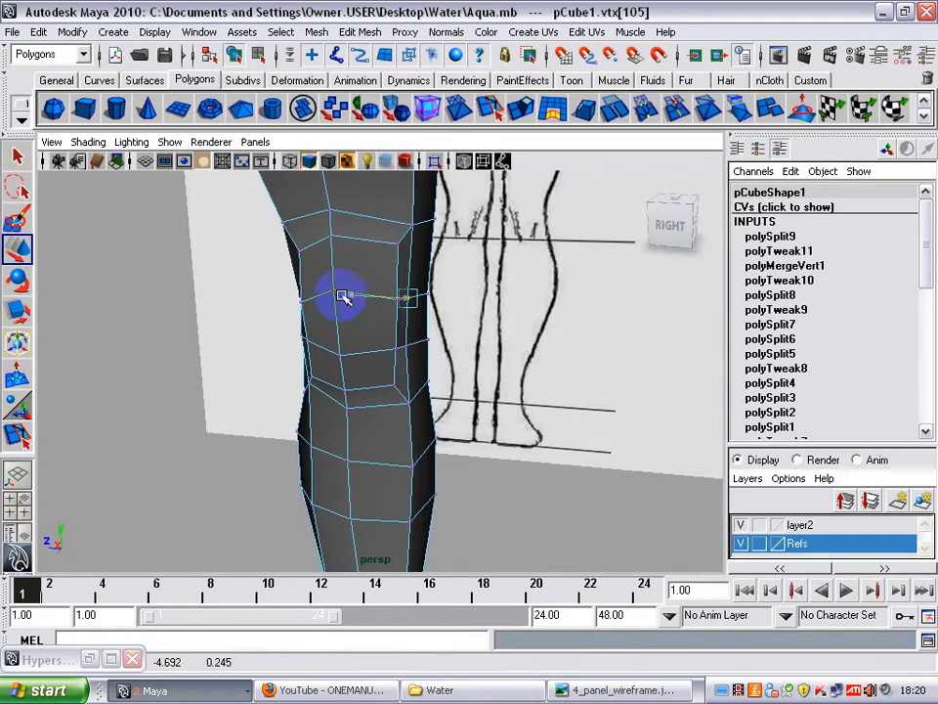
mouse_move(342, 296)
left_mouse_down("alt")
mouse_move(356, 286)
mouse_move(427, 328)
left_mouse_up("alt")
left_click(411, 339)
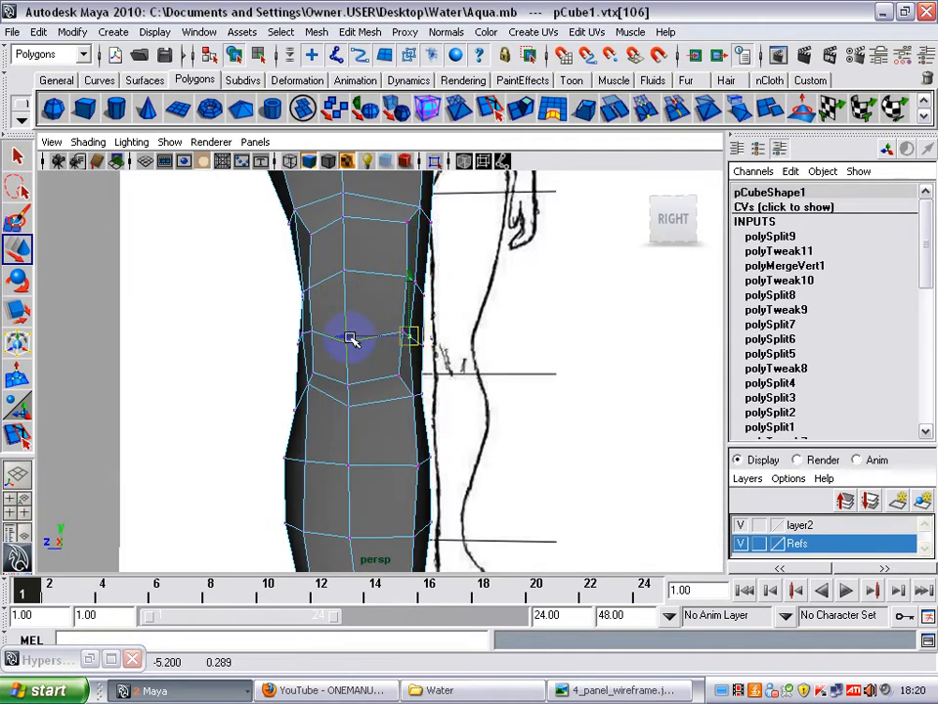
left_click_drag(357, 339, 201, 334, "alt")
key("ctrl+z")
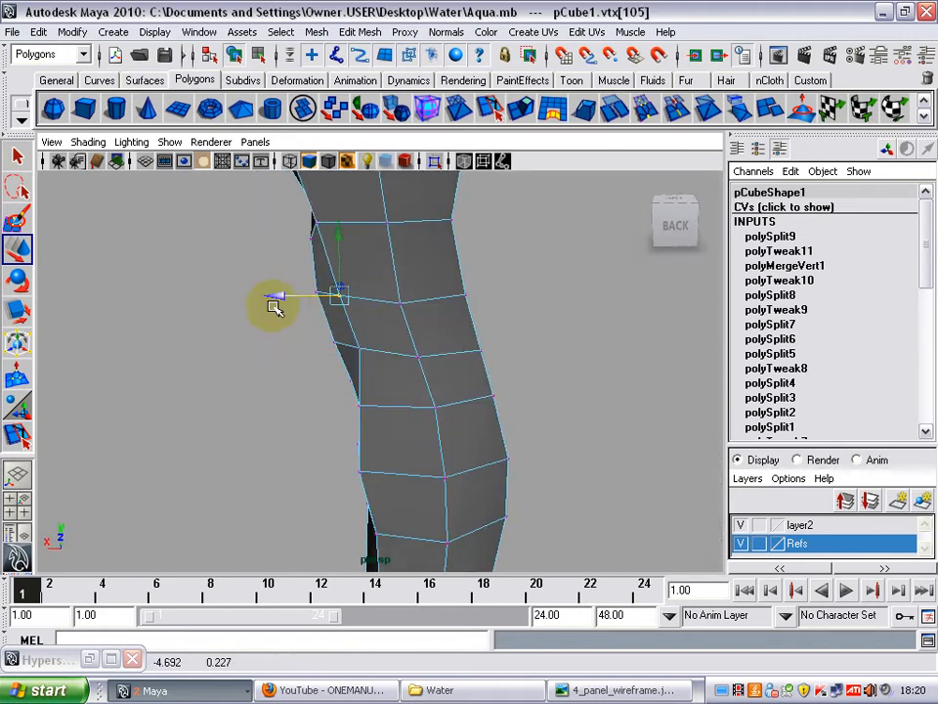
left_click_drag(273, 308, 186, 270, "alt")
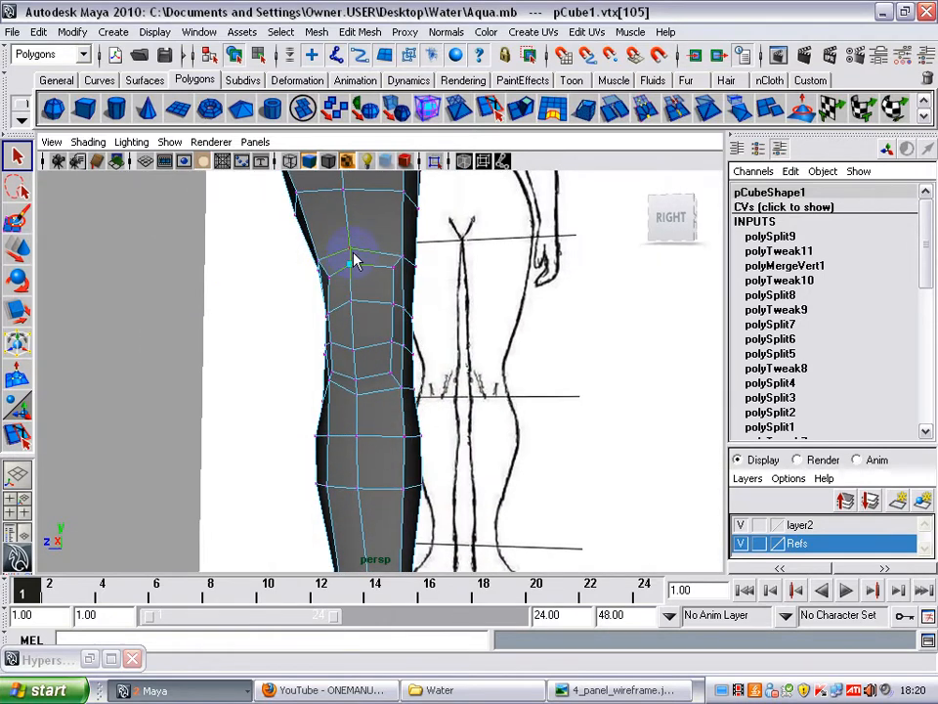
Move the upper centre vertices of the kneecap along Y to even out the edge rows.
key("w")
left_click(352, 218)
left_click_drag(350, 220, 390, 294, "alt")
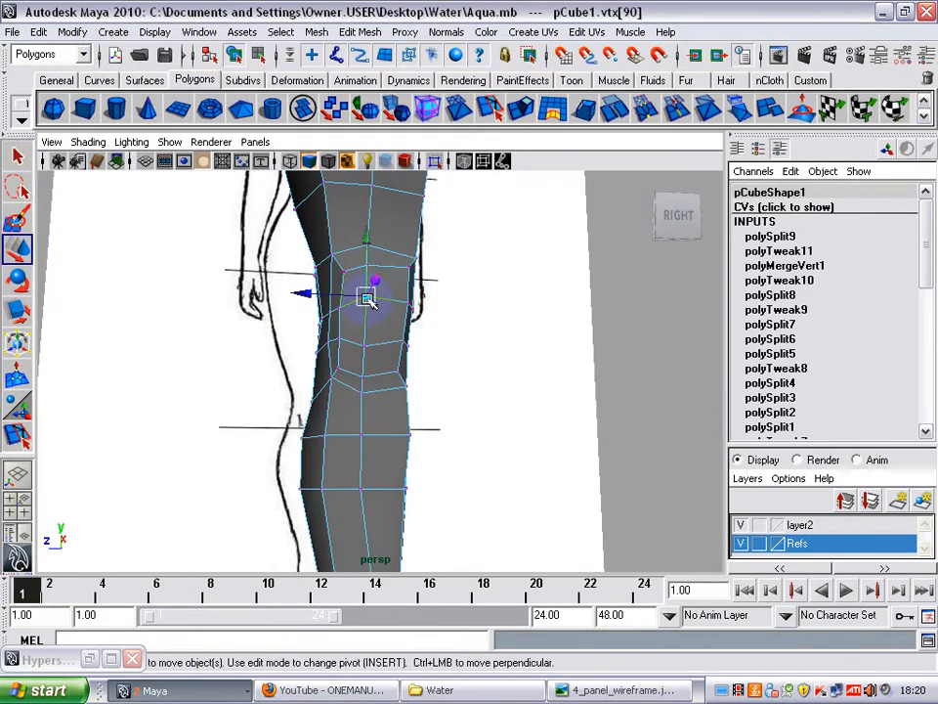
left_click(364, 245)
mouse_move(365, 247)
left_mouse_down("alt")
mouse_move(313, 226)
mouse_move(482, 253)
mouse_move(406, 250)
mouse_move(199, 284)
mouse_move(378, 255)
mouse_move(200, 269)
mouse_move(246, 273)
mouse_move(192, 286)
mouse_move(273, 255)
mouse_move(429, 225)
left_mouse_up("alt")
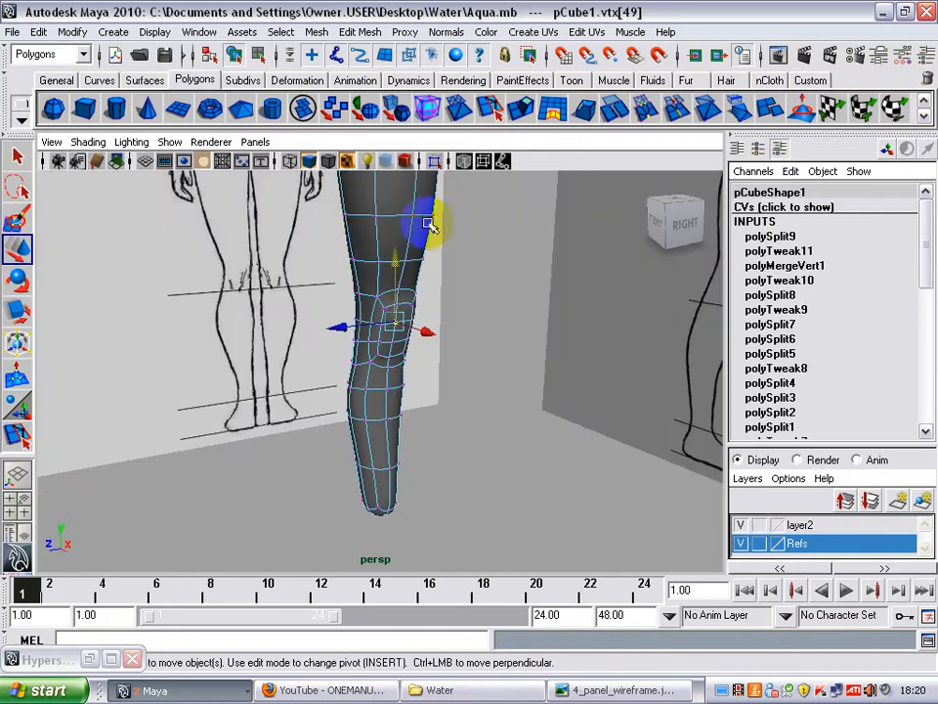
Examine the smoothed leg from several angles against the reference drawings.
left_click_drag(492, 268, 389, 232, "alt")
right_click_drag(389, 233, 441, 210)
left_click(568, 293)
left_click_drag(264, 284, 479, 307, "alt")
left_click(322, 337)
right_click_drag(479, 308, 170, 310, "alt")
left_click(409, 328)
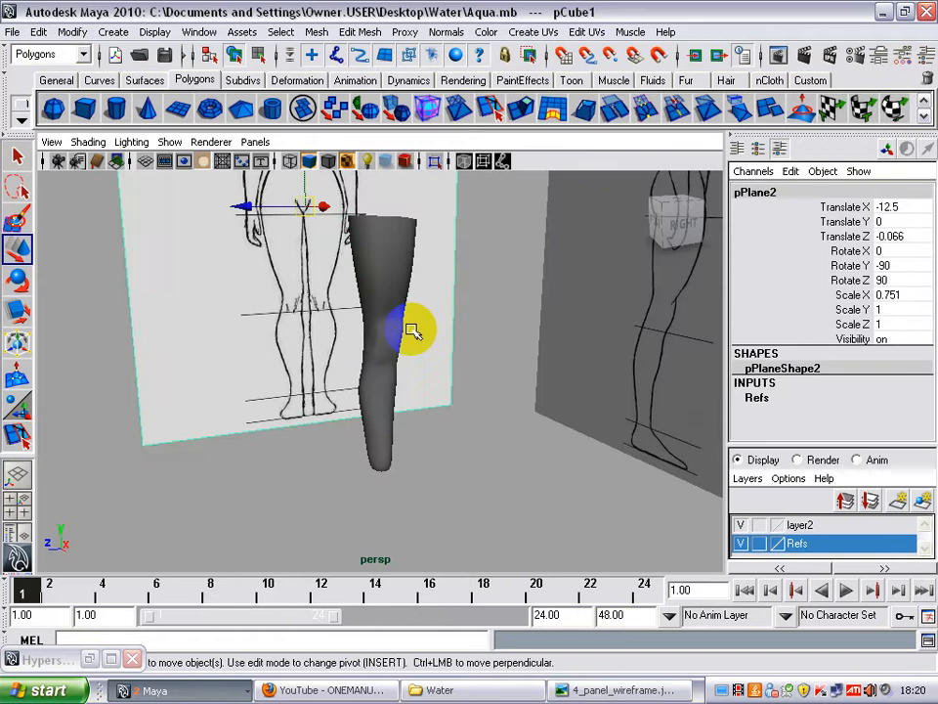
left_click_drag(409, 327, 425, 314, "alt")
left_click(425, 314)
right_click_drag(425, 314, 413, 358, "alt")
left_click_drag(414, 358, 463, 317, "alt")
Select the kneecap faces and scale them down to make the kneecap smaller.
left_click(394, 284)
right_click_drag(403, 323, 405, 370)
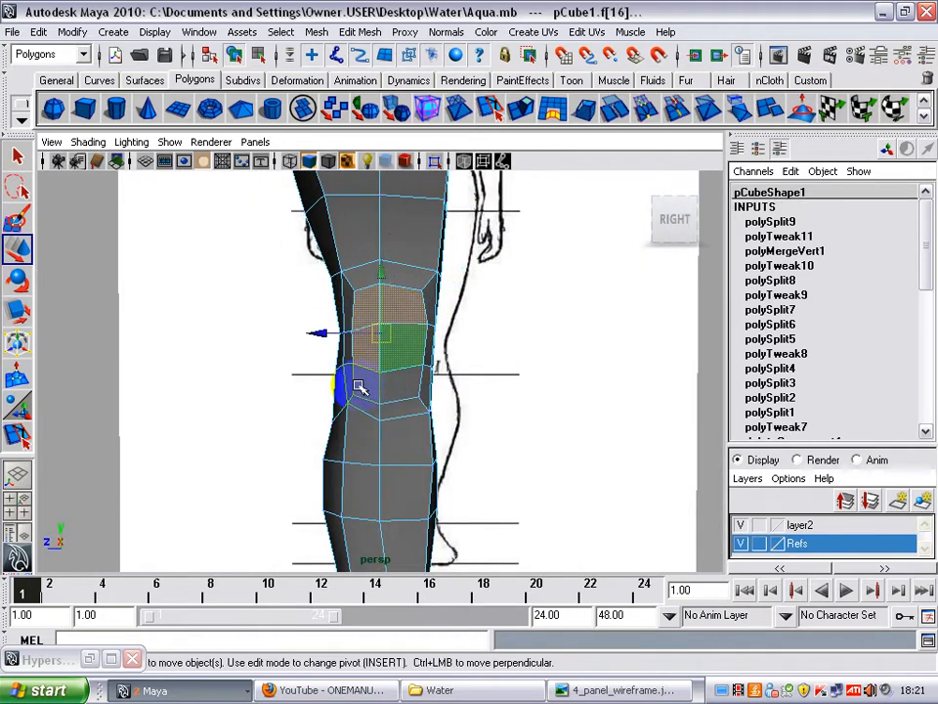
left_click_drag(224, 311, 474, 339, "alt")
left_click_drag(305, 310, 354, 398, "ctrl")
left_click_drag(416, 382, 196, 352, "alt")
key("r")
left_click_drag(398, 352, 414, 298, "alt")
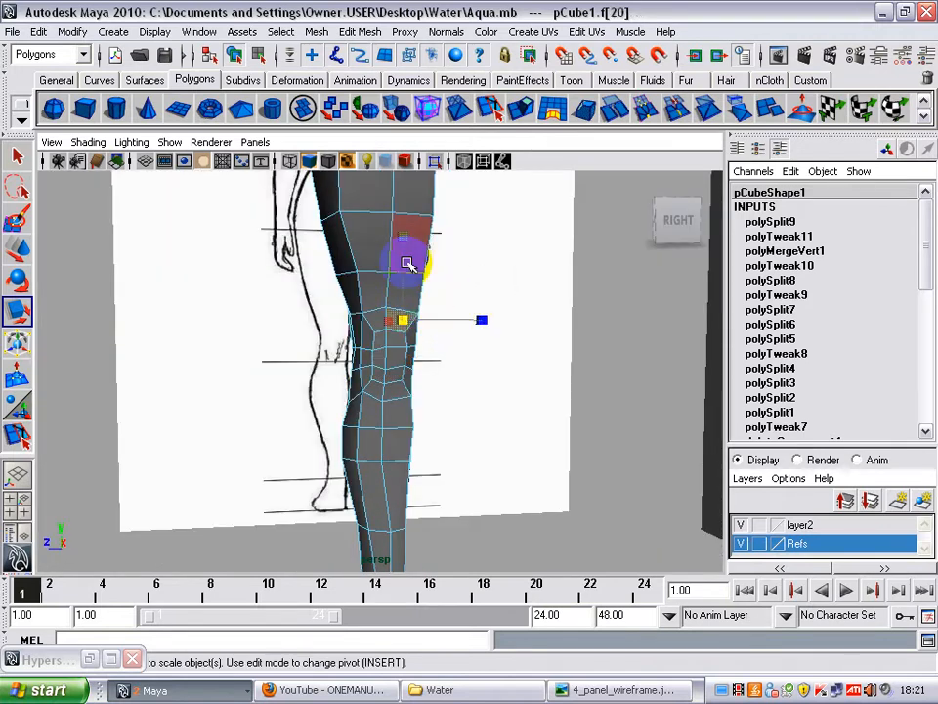
Check the resized kneecap in smooth preview against the front and side references, and return to the unsmoothed display.
left_click(366, 245)
key("3")
left_click(507, 268)
right_click_drag(507, 268, 322, 312, "alt")
mouse_move(322, 313)
left_mouse_down("alt")
mouse_move(407, 323)
mouse_move(328, 308)
left_mouse_up("alt")
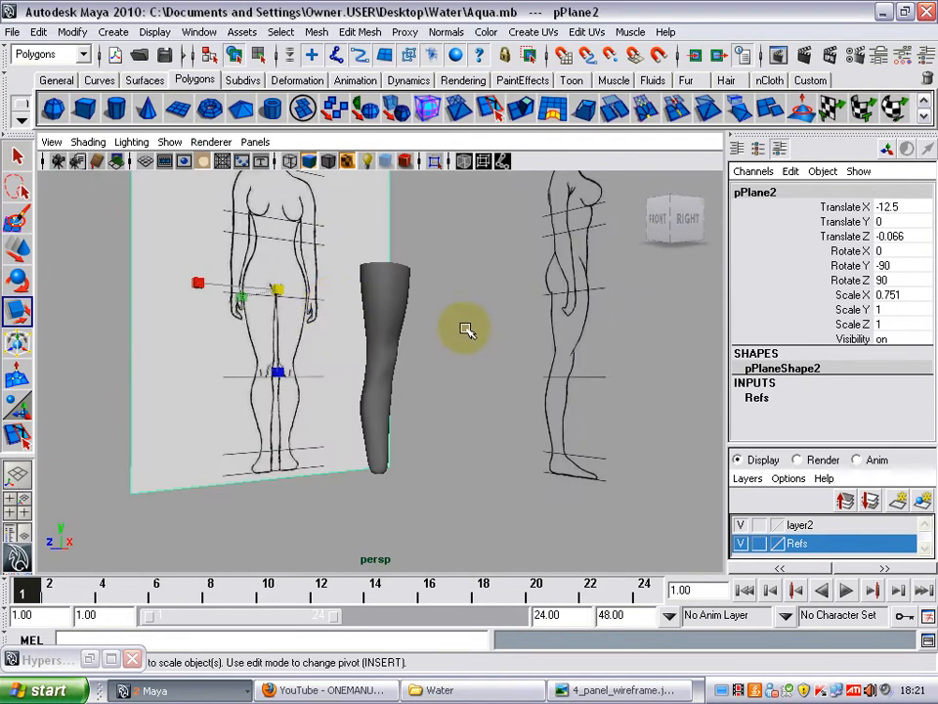
left_click_drag(467, 331, 211, 319, "alt")
right_click_drag(211, 319, 570, 368, "alt")
left_click_drag(570, 369, 344, 321, "alt")
left_click(399, 337)
key("1")
Lower the row of three vertices above the kneecap along Y and scale it narrower along Z.
key("F10")
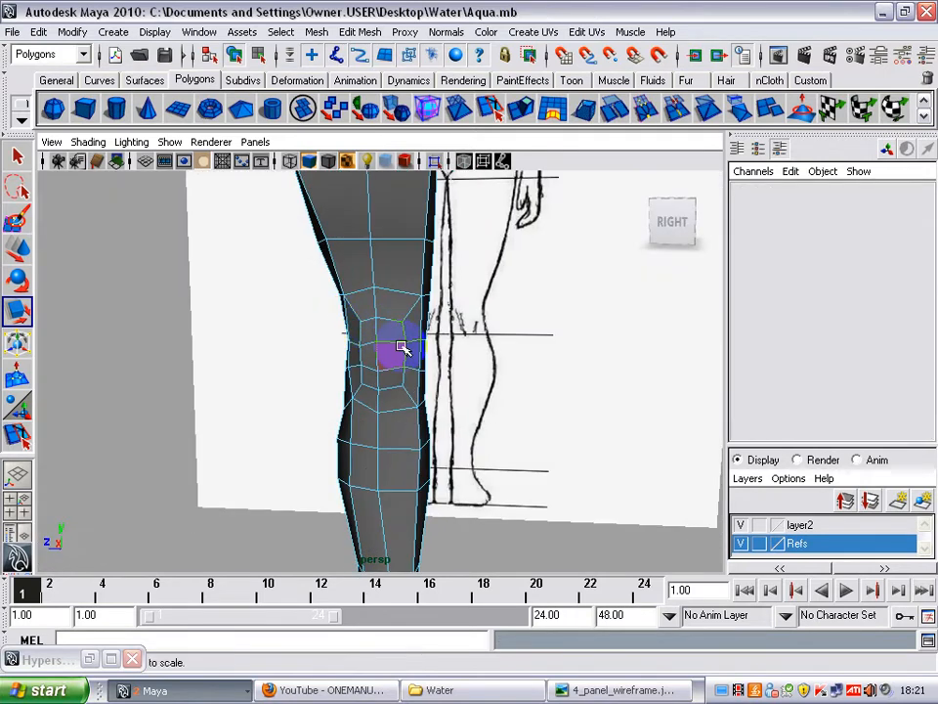
left_click_drag(401, 346, 337, 341, "alt")
left_click(358, 299)
left_click_drag(358, 299, 404, 281, "alt")
left_click(380, 261)
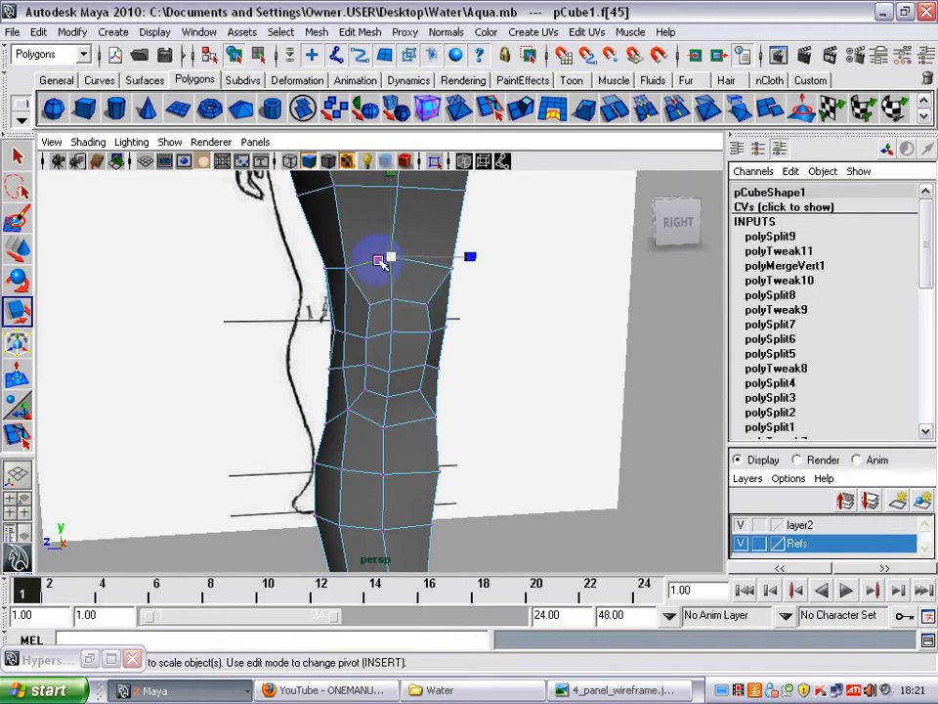
left_click(347, 268, "shift")
left_click_drag(347, 268, 418, 290, "alt")
key("w")
left_click_drag(388, 222, 388, 238)
key("r")
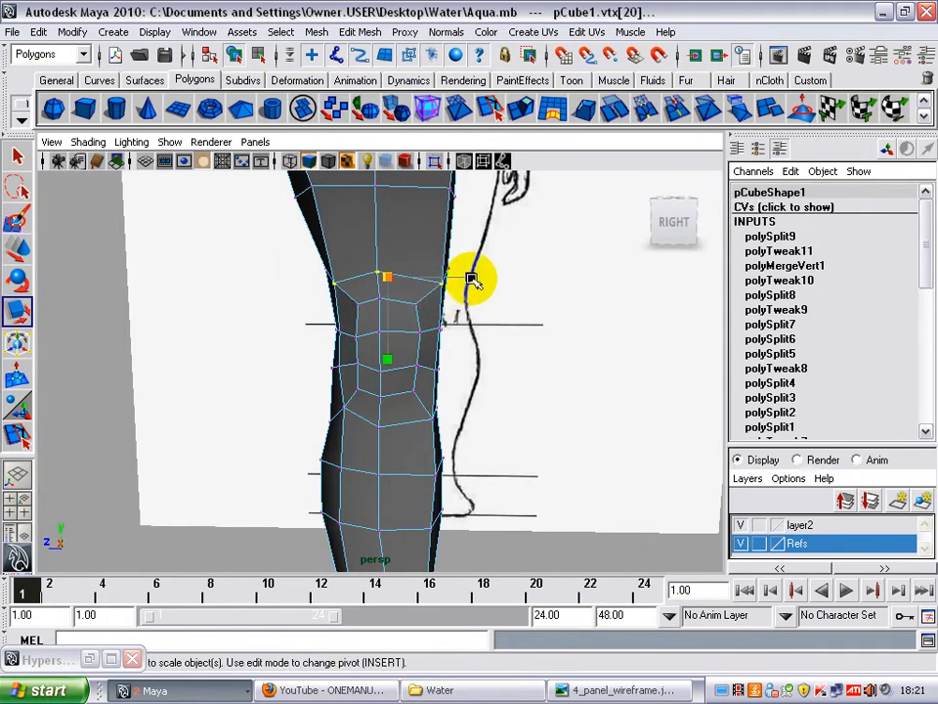
left_click_drag(458, 277, 398, 329, "alt")
Select the two middle vertices on the side of the kneecap and adjust them along X and Z.
left_click(384, 323)
left_click(403, 331)
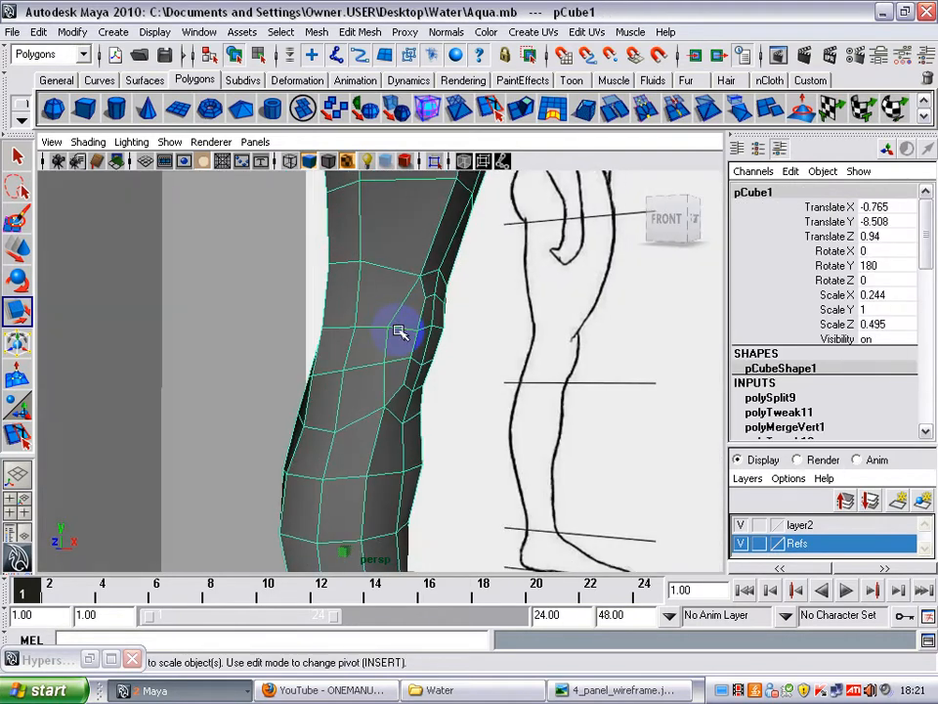
key("F8")
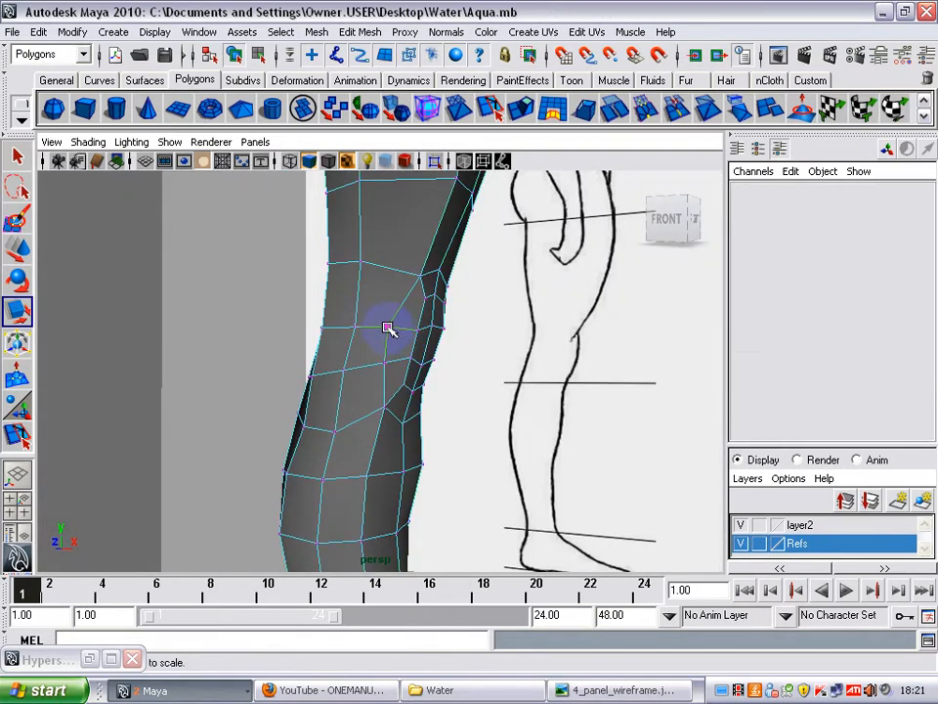
left_click(389, 328)
mouse_move(388, 358)
left_mouse_down("alt")
mouse_move(380, 354)
mouse_move(360, 392)
mouse_move(411, 380)
mouse_move(565, 403)
mouse_move(534, 403)
mouse_move(473, 375)
mouse_move(474, 359)
mouse_move(295, 361)
left_mouse_up("alt")
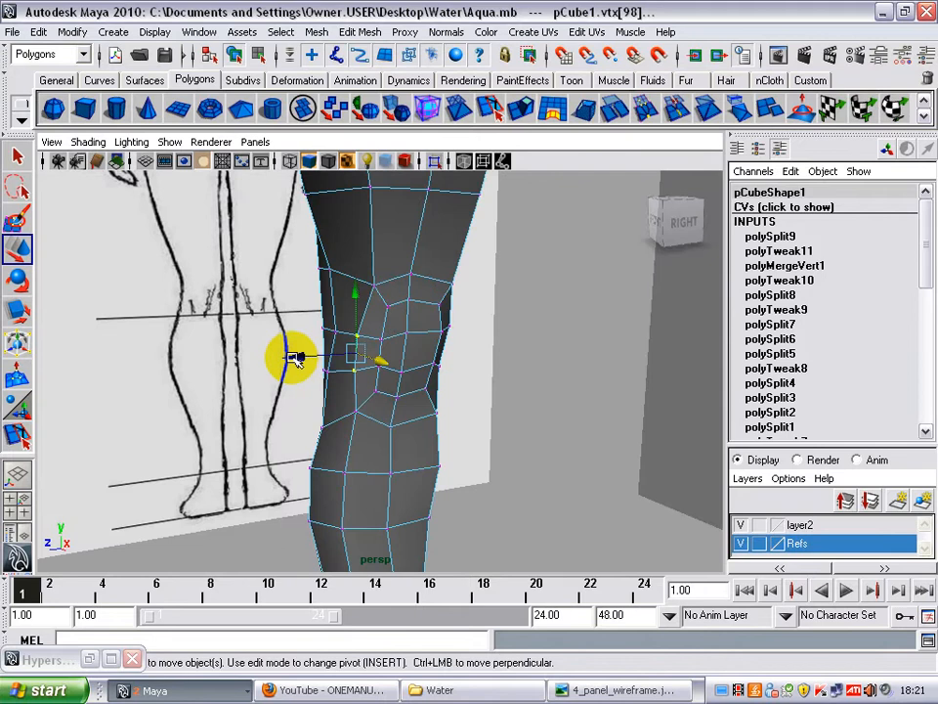
mouse_move(360, 360)
left_mouse_down("alt")
mouse_move(473, 348)
mouse_move(421, 333)
left_mouse_up("alt")
Return the leg mesh to vertex editing and reposition the single side vertex beside the kneecap's middle row.
left_click(417, 330)
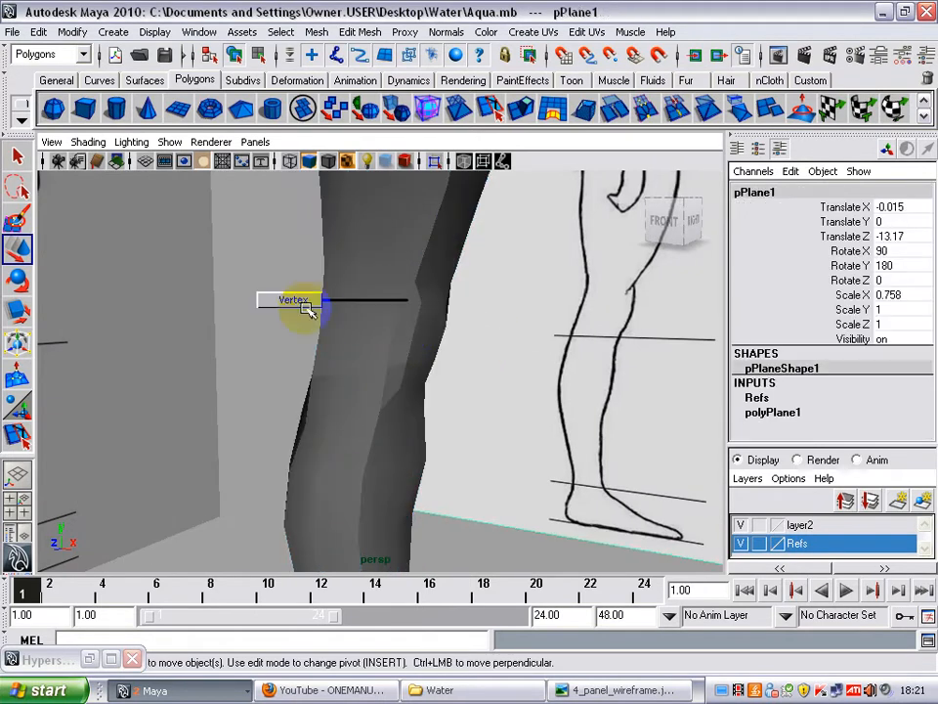
right_click_drag(308, 309, 297, 303)
left_click(414, 335)
left_click(404, 336)
right_click_drag(405, 335, 303, 334)
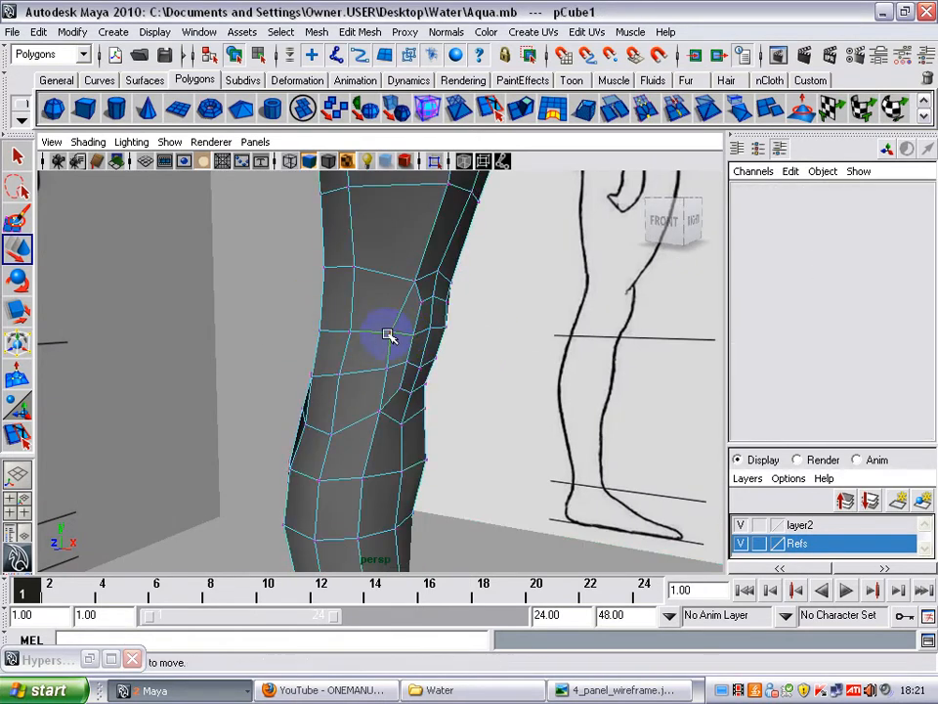
left_click(389, 335)
left_click_drag(393, 333, 369, 296)
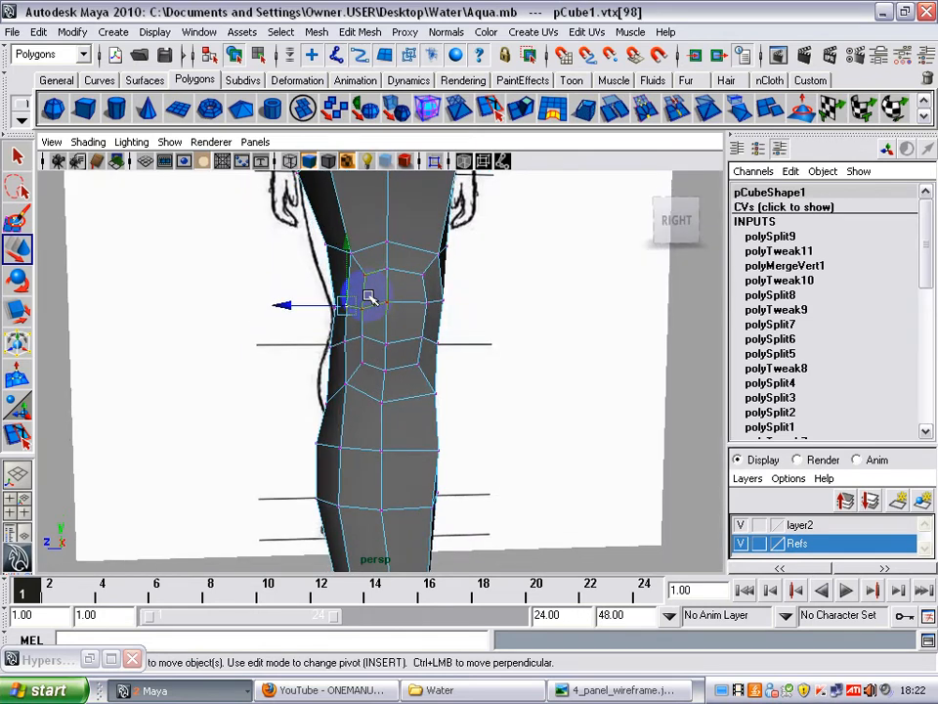
Select vertices across the kneecap and along its lower edge and adjust their placement by moving and scaling them.
left_click(346, 384)
left_click_drag(346, 384, 391, 410, "alt")
left_click_drag(389, 338, 389, 328)
key("r")
left_click_drag(468, 386, 431, 344, "alt")
left_click(385, 357, "shift")
key("w")
left_click_drag(344, 327, 454, 336)
left_click_drag(376, 328, 434, 323)
left_click(434, 322)
Preview the leg smoothed and inspect the knee shape from several angles against the reference drawings in perspective.
left_click_drag(211, 338, 384, 320, "alt")
left_click(384, 317)
key("3")
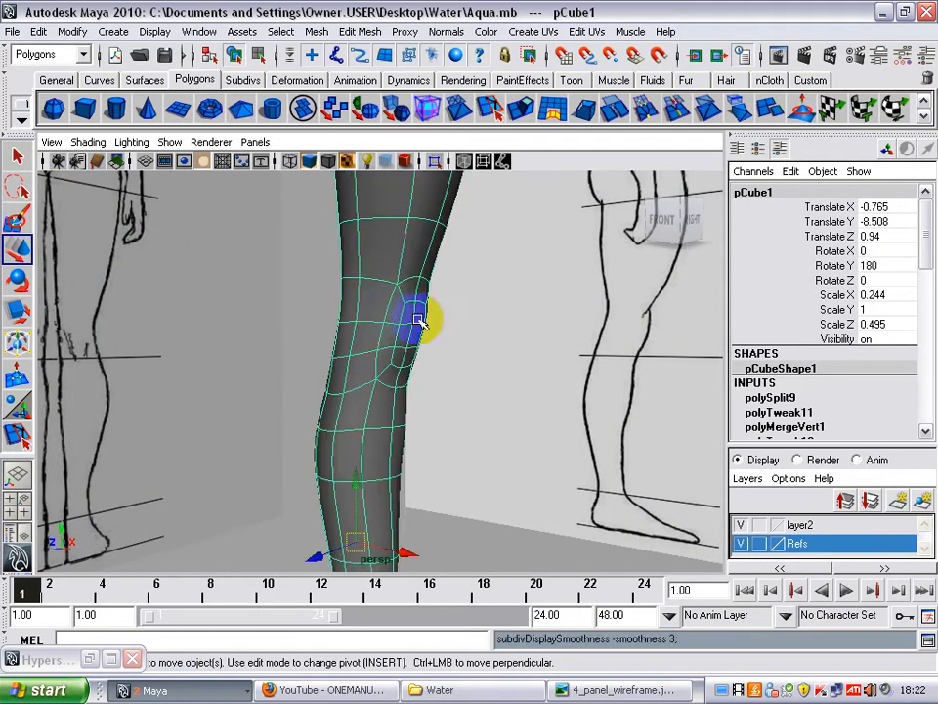
left_click(535, 306)
left_click_drag(536, 306, 410, 315, "alt")
right_click_drag(410, 315, 119, 319, "alt")
left_click_drag(120, 318, 20, 341, "alt")
right_click_drag(20, 341, 39, 333, "alt")
left_click_drag(40, 332, 96, 318, "alt")
mouse_move(391, 319)
left_mouse_down("alt")
mouse_move(260, 317)
mouse_move(400, 317)
left_mouse_up("alt")
Compare the smoothed knee and calf outline with the reference drawing in the orthographic side view.
key("space")
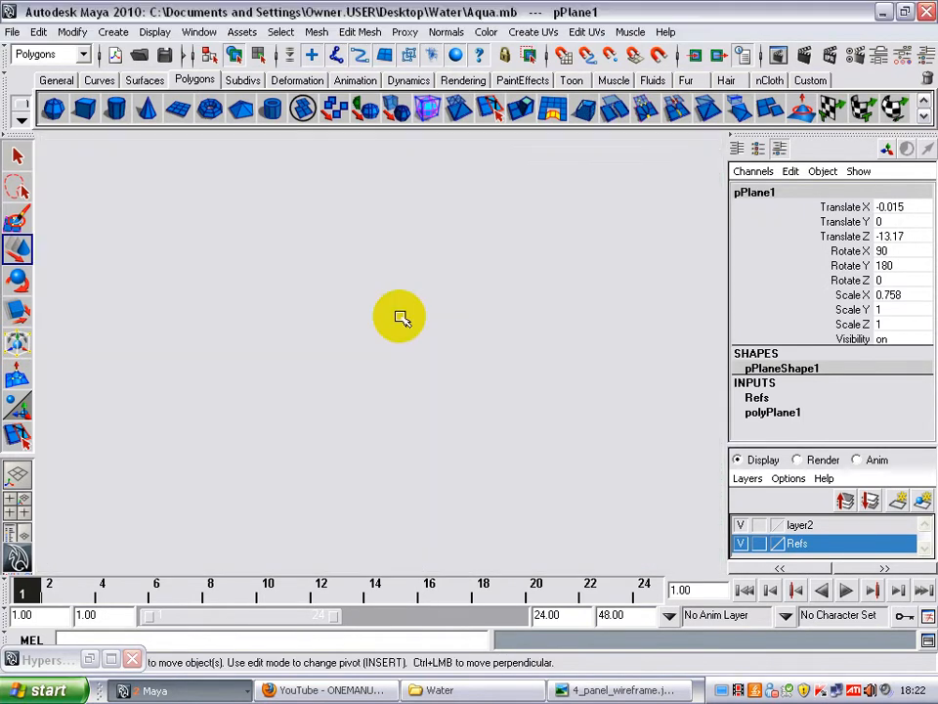
key("space")
right_click_drag(505, 428, 316, 396, "alt")
middle_click_drag(316, 397, 316, 371, "alt")
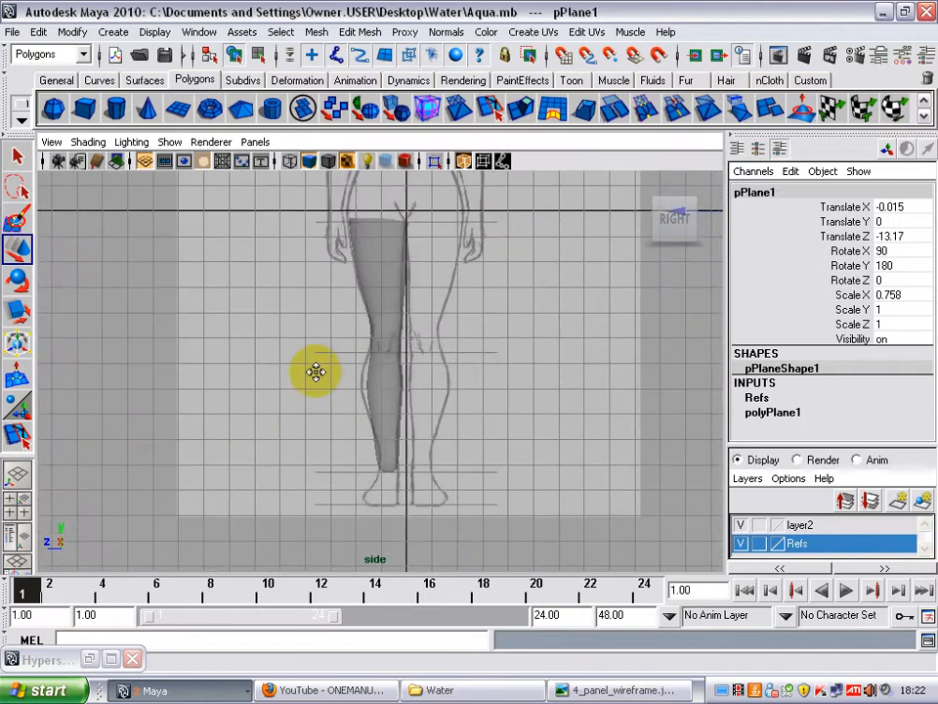
right_click_drag(316, 371, 469, 543, "alt")
middle_click_drag(469, 543, 471, 364, "alt")
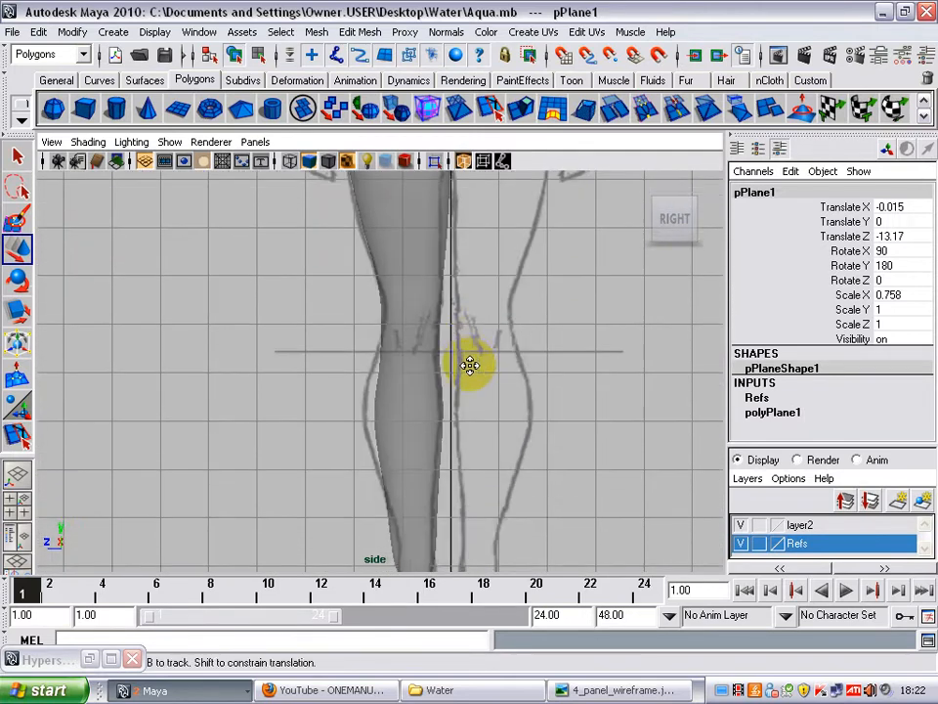
Show the knee close up in the orthographic front view and put the leg mesh into vertex editing.
key("space")
key("space")
middle_click_drag(356, 427, 467, 434, "alt")
scroll(441, 414, "up", 2)
left_click(426, 405)
right_click_drag(415, 399, 327, 381)
middle_click_drag(445, 388, 367, 377, "alt")
scroll(359, 373, "up", 4)
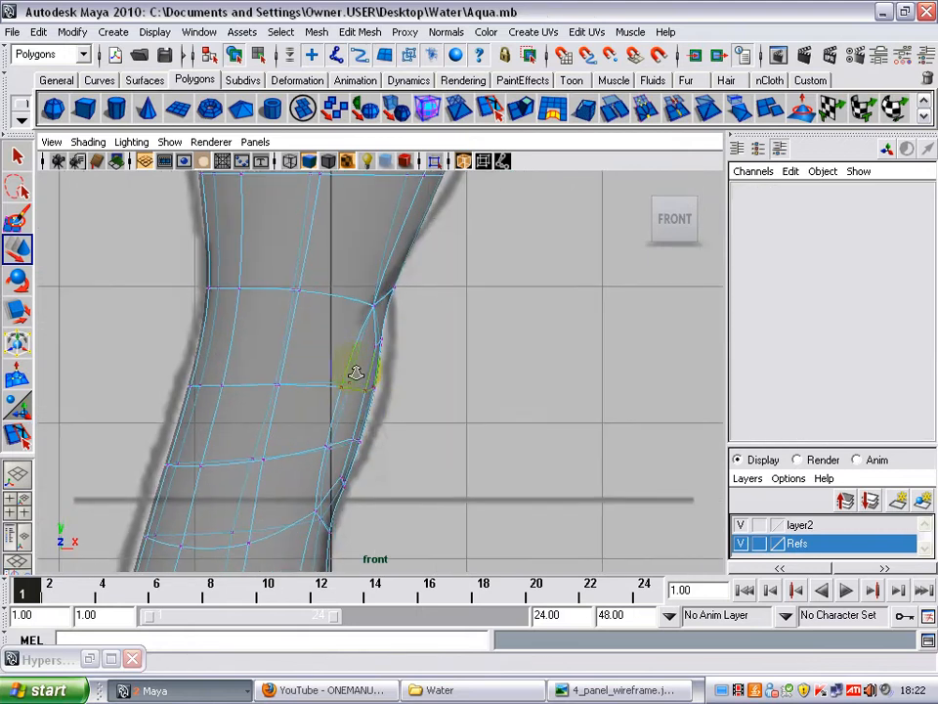
right_click_drag(356, 373, 419, 366, "alt")
Move the side vertices at the kneecap's upper corner slightly inward and up, comparing the cage with the smooth preview.
key("1")
key("3")
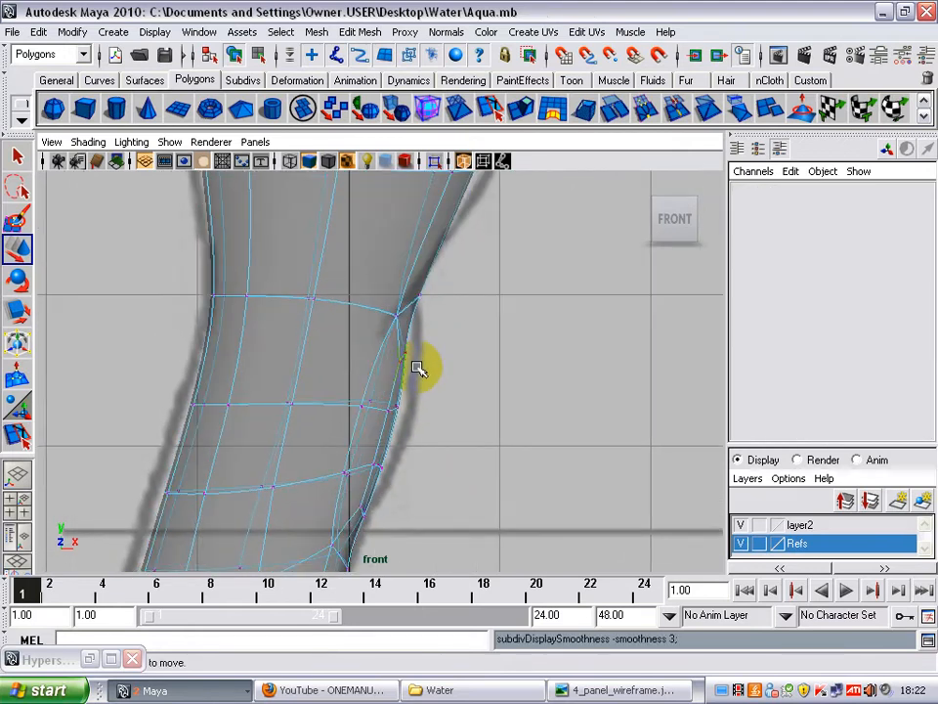
key("2")
scroll(392, 360, "up", 2)
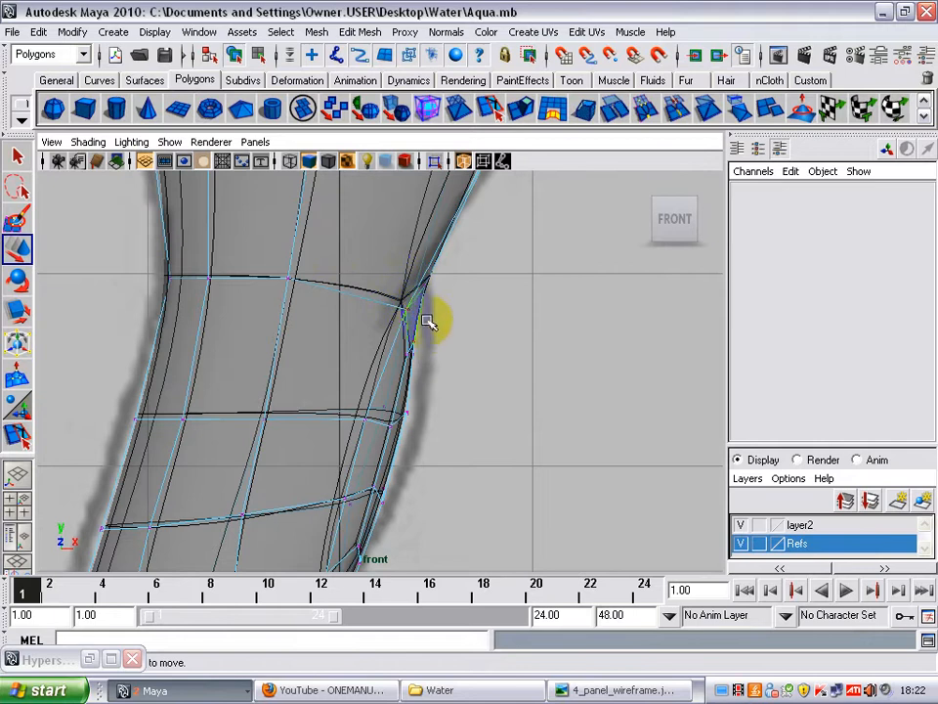
left_click(411, 312)
mouse_move(410, 312)
left_mouse_down()
mouse_move(335, 278)
mouse_move(394, 315)
mouse_move(420, 305)
mouse_move(370, 304)
mouse_move(401, 301)
left_mouse_up()
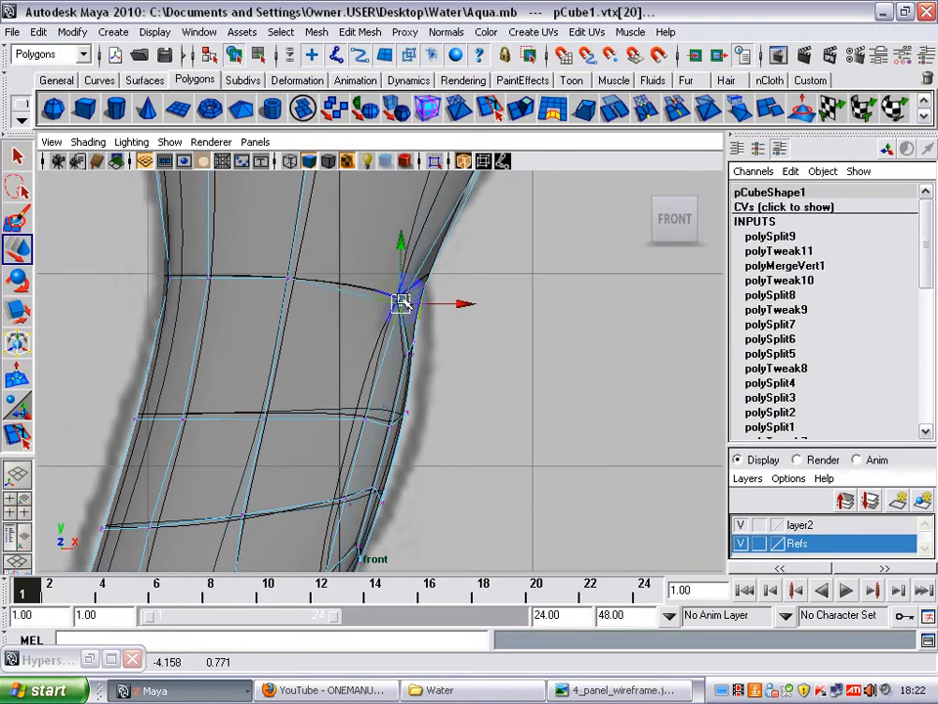
key("3")
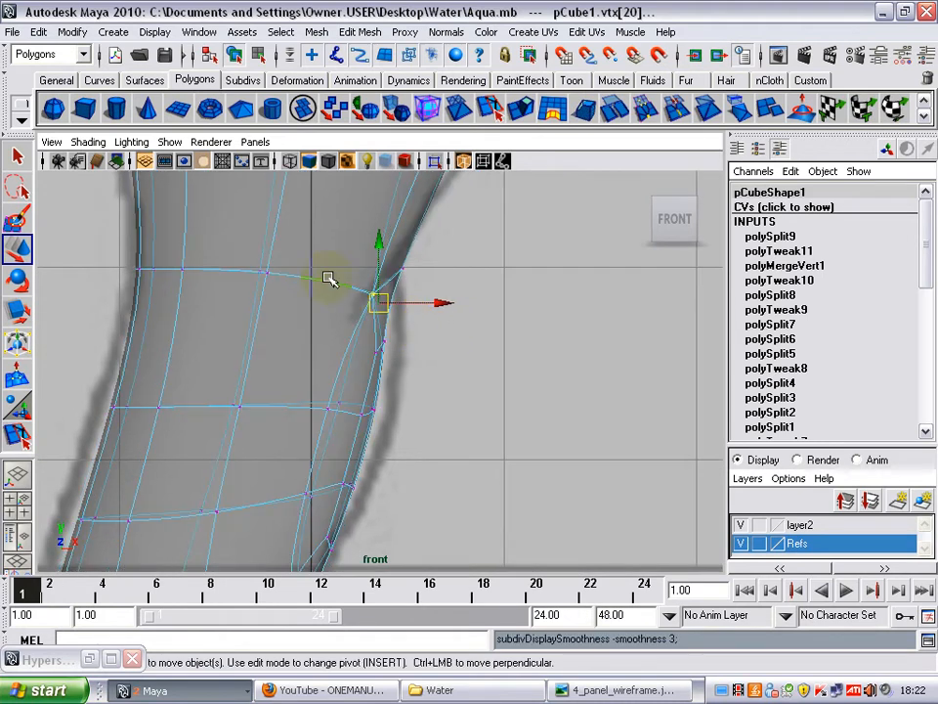
left_click_drag(387, 307, 380, 264)
Select the kneecap's top row of vertices and move them outward to the reference outline, comparing cage and smooth display.
left_click_drag(367, 332, 407, 330)
middle_click_drag(409, 358, 414, 326, "alt")
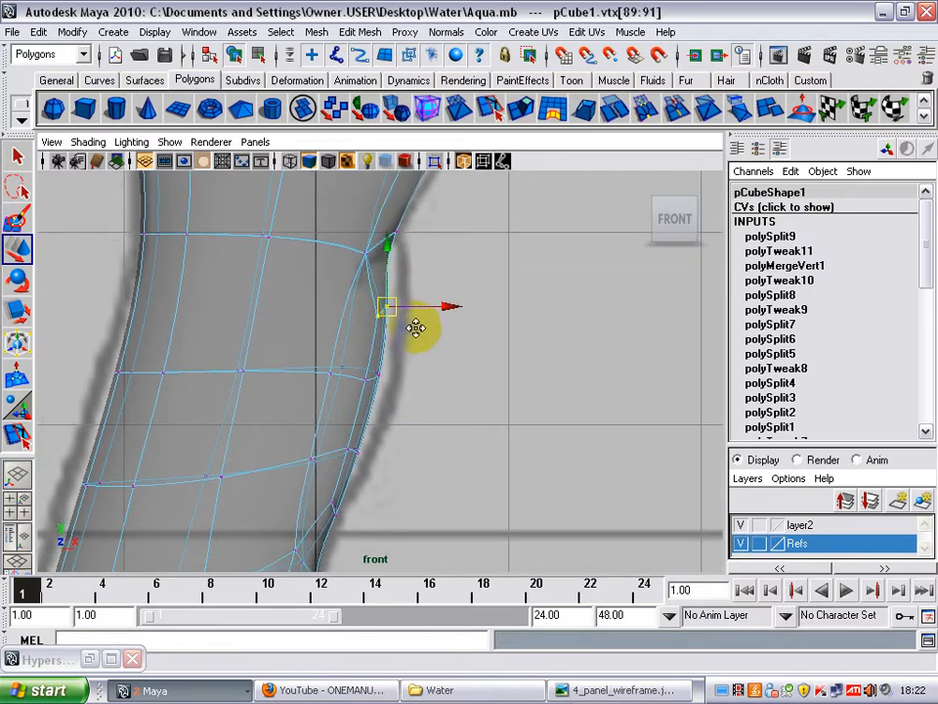
key("1")
left_click_drag(387, 307, 391, 313)
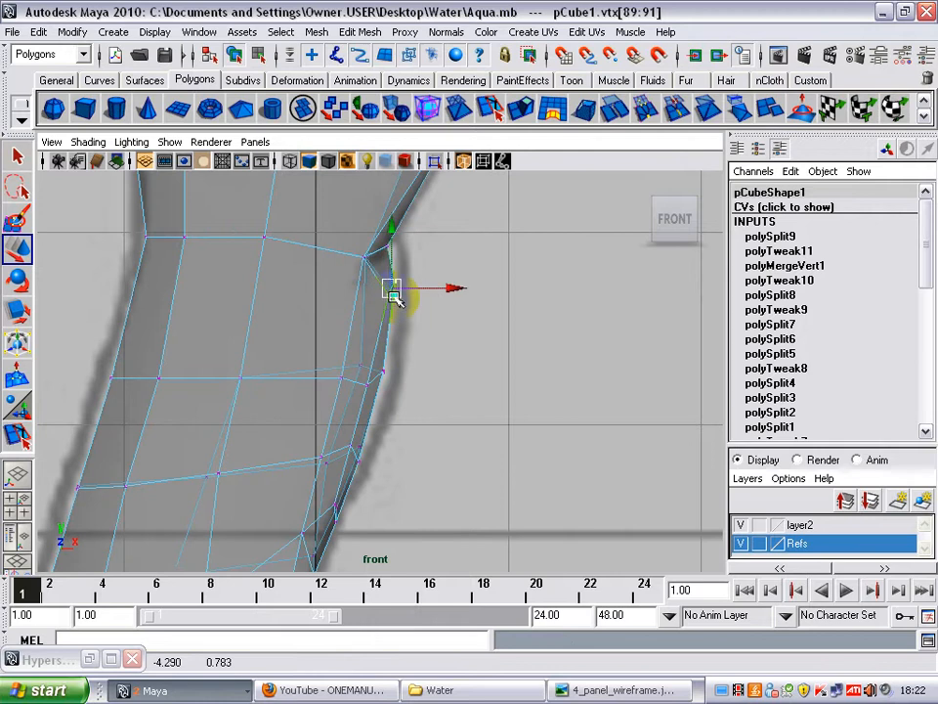
key("3")
middle_click_drag(390, 310, 388, 319, "alt")
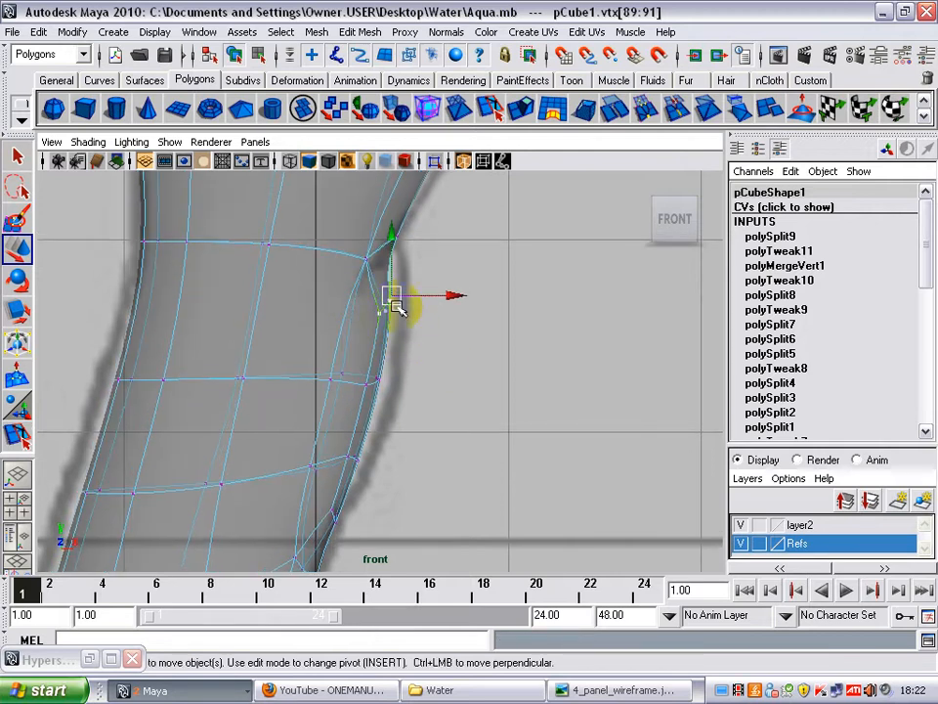
left_click_drag(396, 307, 405, 298)
key("1")
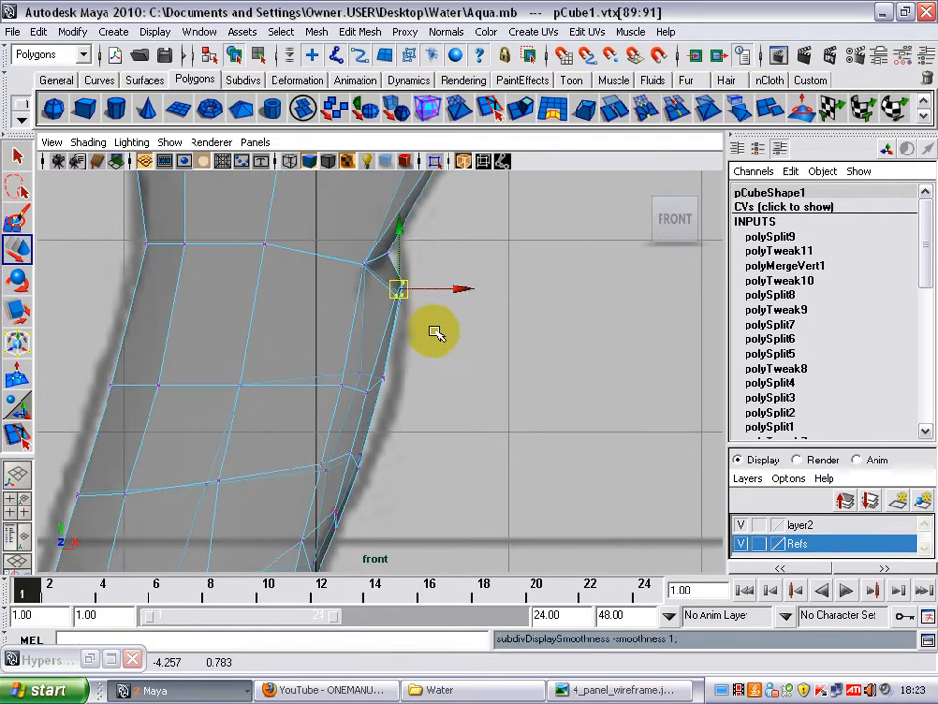
key("3")
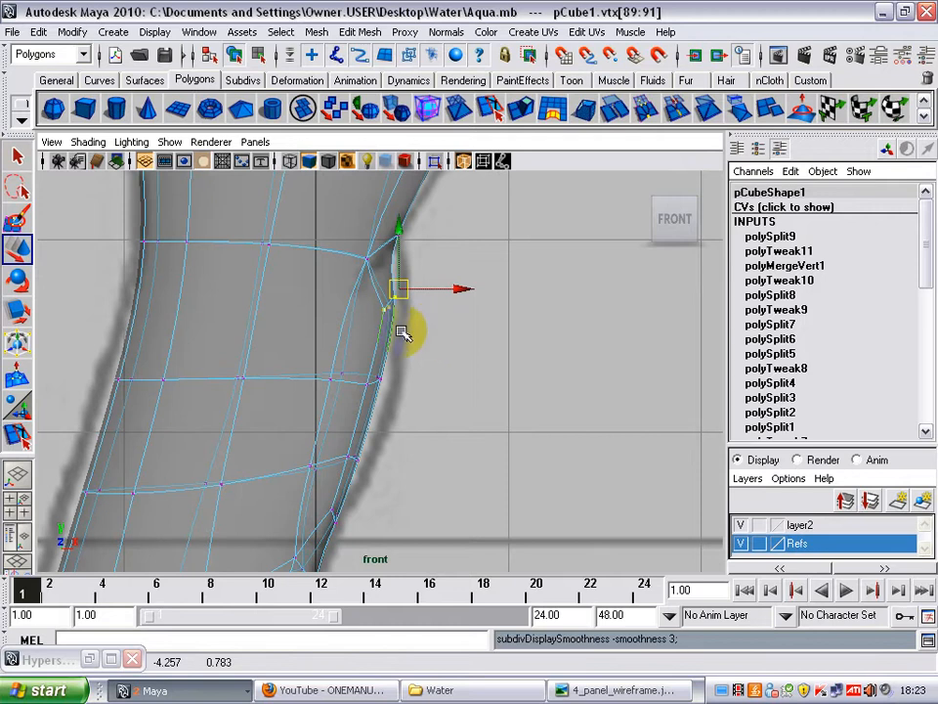
Inspect the smoothed leg in perspective against both references, then select it and return to the unsmoothed knee.
left_click(506, 282)
key("space")
key("space")
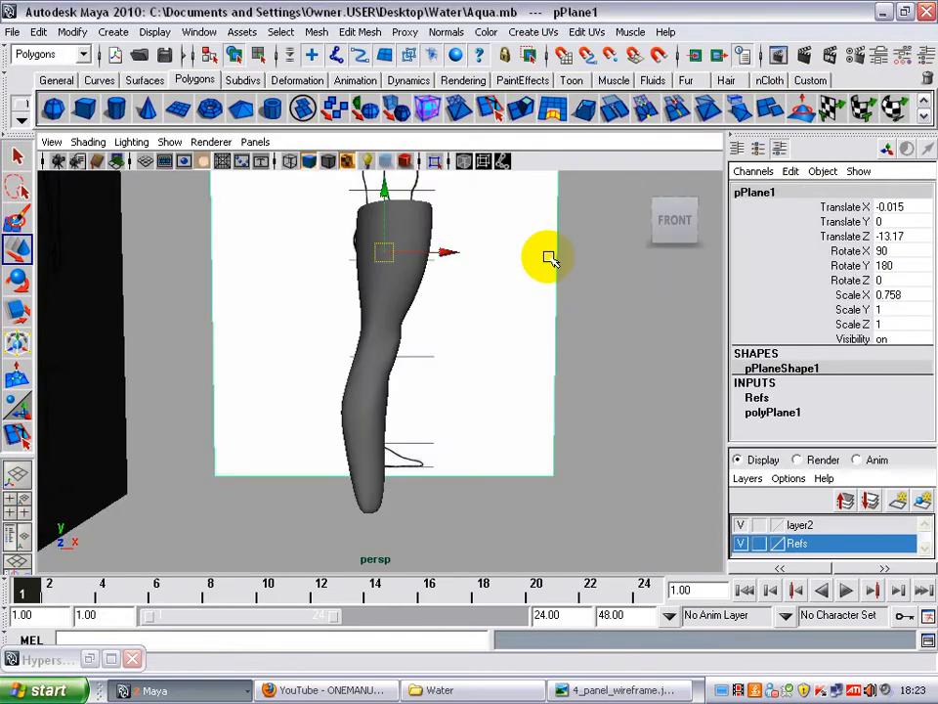
key("space")
key("space")
left_click_drag(515, 279, 249, 357, "alt")
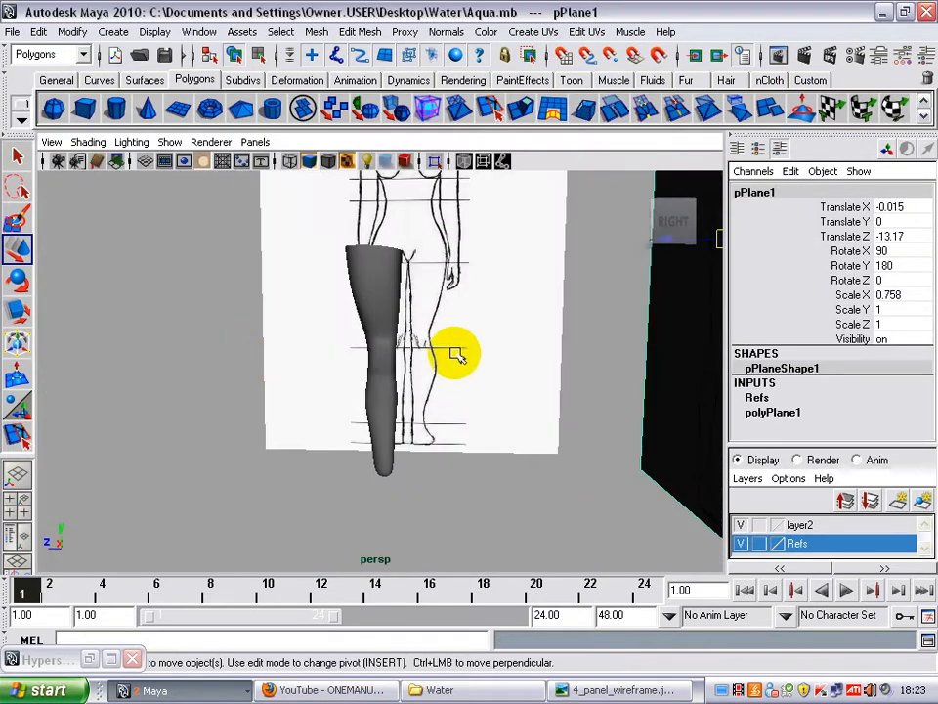
left_click_drag(456, 356, 675, 367, "alt")
right_click_drag(533, 365, 625, 364, "alt")
left_click_drag(675, 365, 552, 361, "alt")
left_click(373, 296)
mouse_move(372, 295)
left_mouse_down("alt")
mouse_move(400, 338)
mouse_move(433, 342)
mouse_move(392, 347)
left_mouse_up("alt")
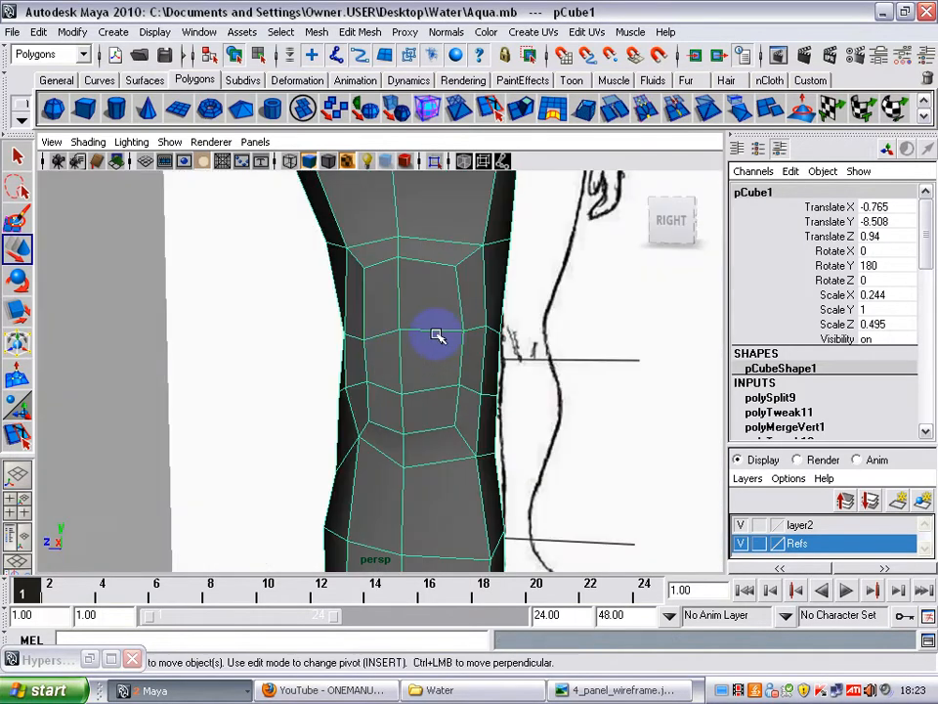
Adjust the two middle vertices just outside the kneecap's edge, on the side facing the back of the leg.
right_click_drag(437, 335, 383, 334)
mouse_move(468, 334)
left_mouse_down("alt")
mouse_move(426, 334)
mouse_move(488, 331)
mouse_move(424, 373)
mouse_move(361, 381)
mouse_move(488, 374)
mouse_move(415, 336)
mouse_move(486, 388)
left_mouse_up("alt")
left_click(485, 330)
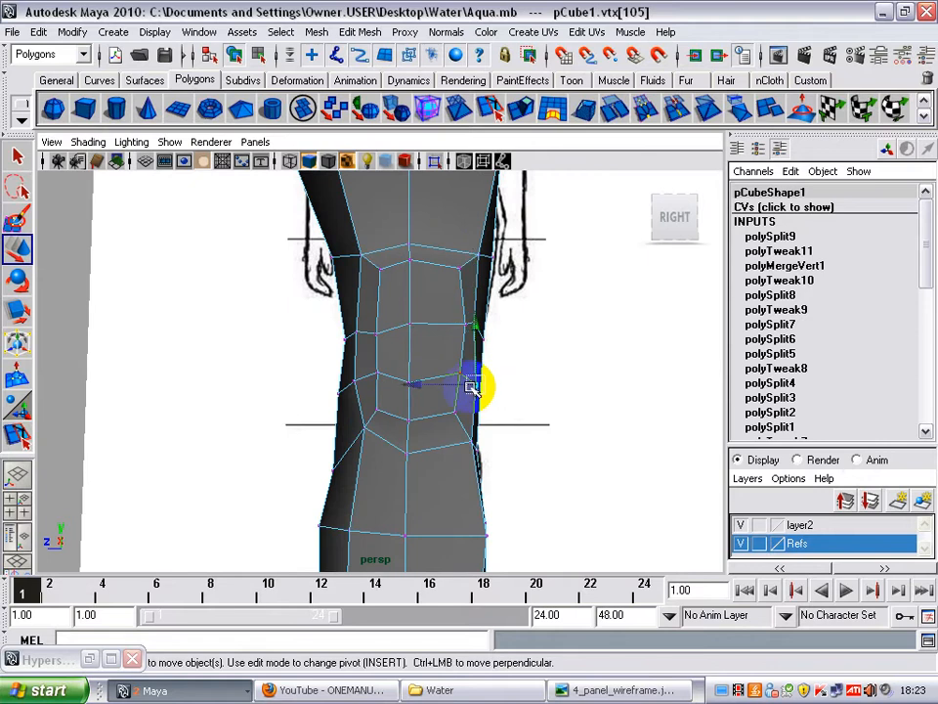
left_click(415, 383)
left_click_drag(414, 383, 398, 339, "alt")
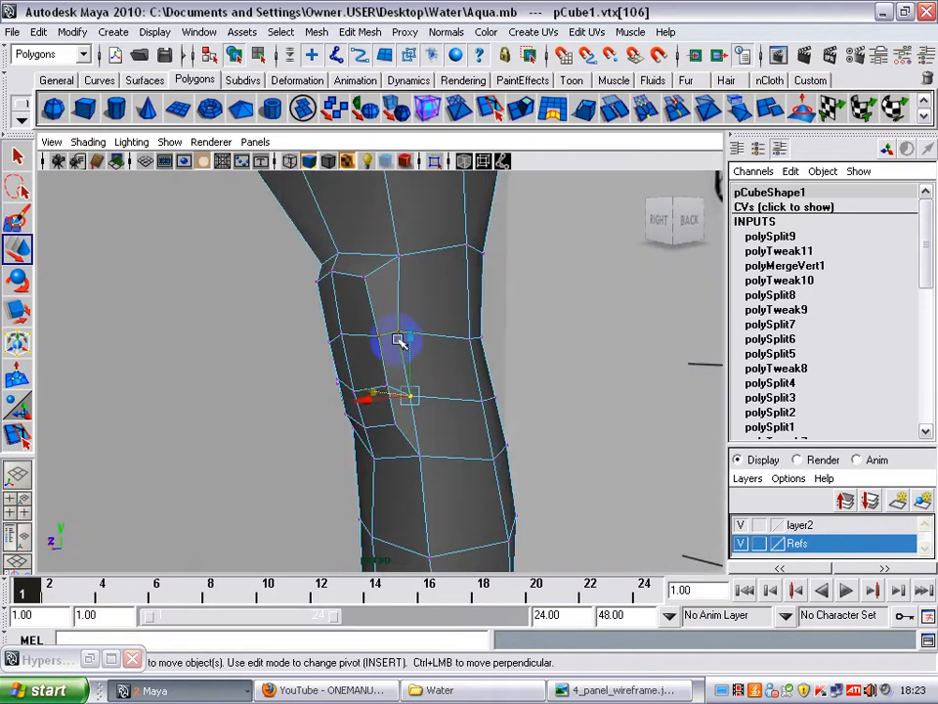
left_click(400, 290)
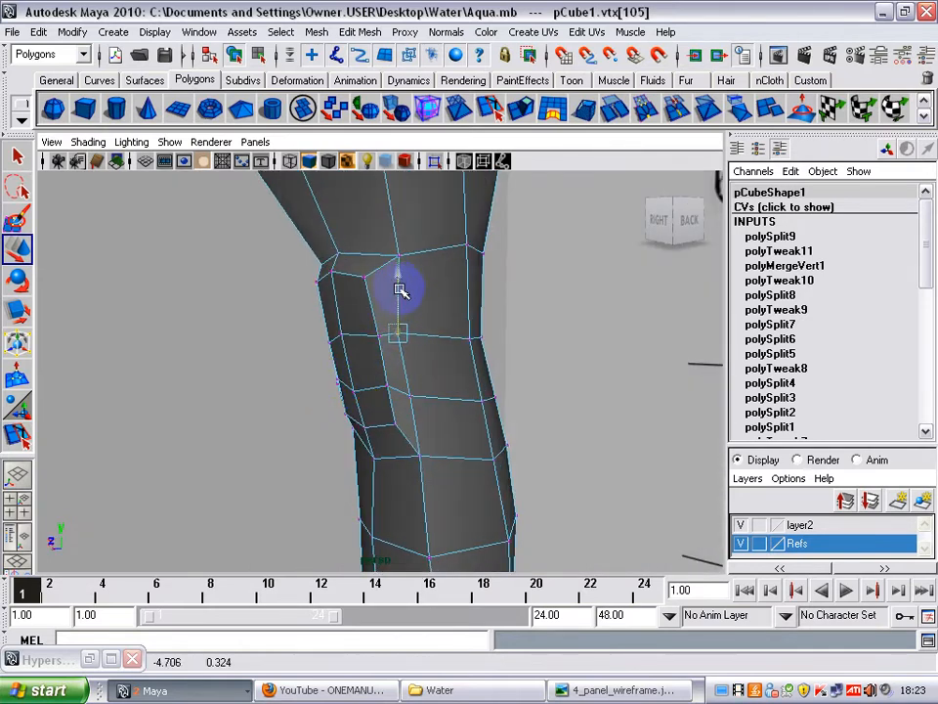
left_click(411, 390)
Raise the side and centre vertices directly below the kneecap along Y, closer to its lower edge.
left_click(420, 456)
mouse_move(419, 442)
left_mouse_down("alt")
mouse_move(541, 436)
mouse_move(568, 341)
left_mouse_up("alt")
left_click_drag(433, 386, 336, 373, "alt")
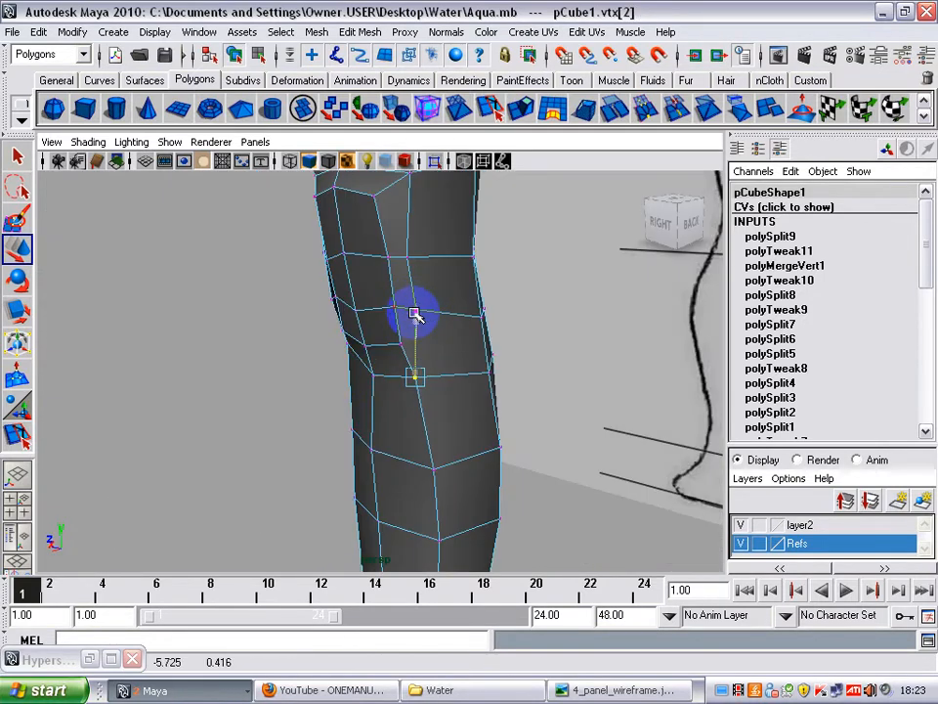
left_click_drag(398, 296, 265, 260, "alt")
left_click_drag(376, 311, 300, 228, "alt")
left_click_drag(347, 467, 400, 369, "alt")
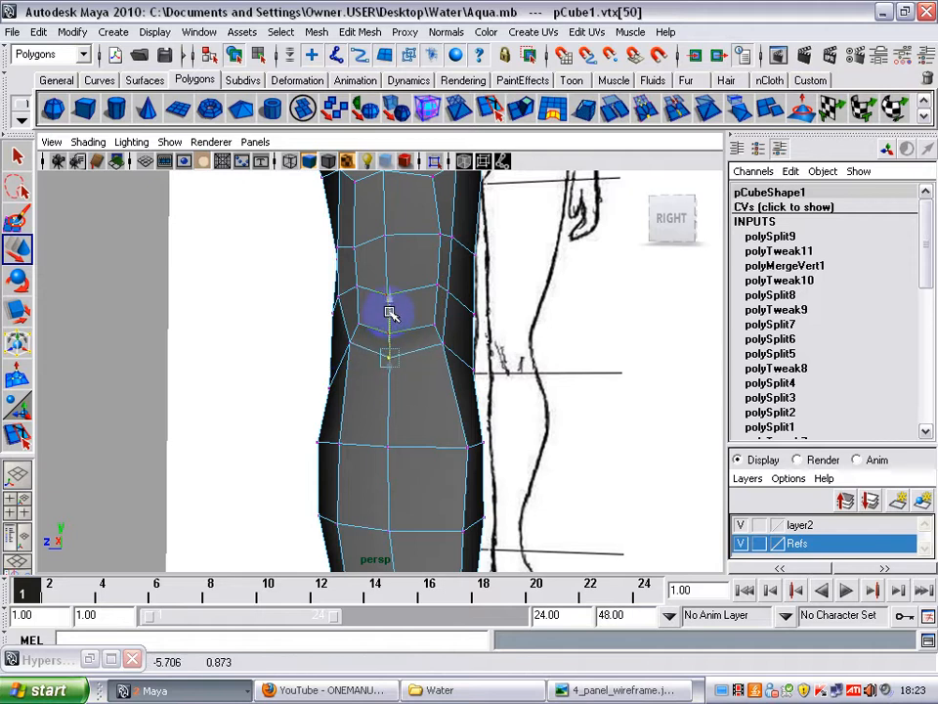
left_click_drag(383, 314, 419, 289, "alt")
left_click(420, 313)
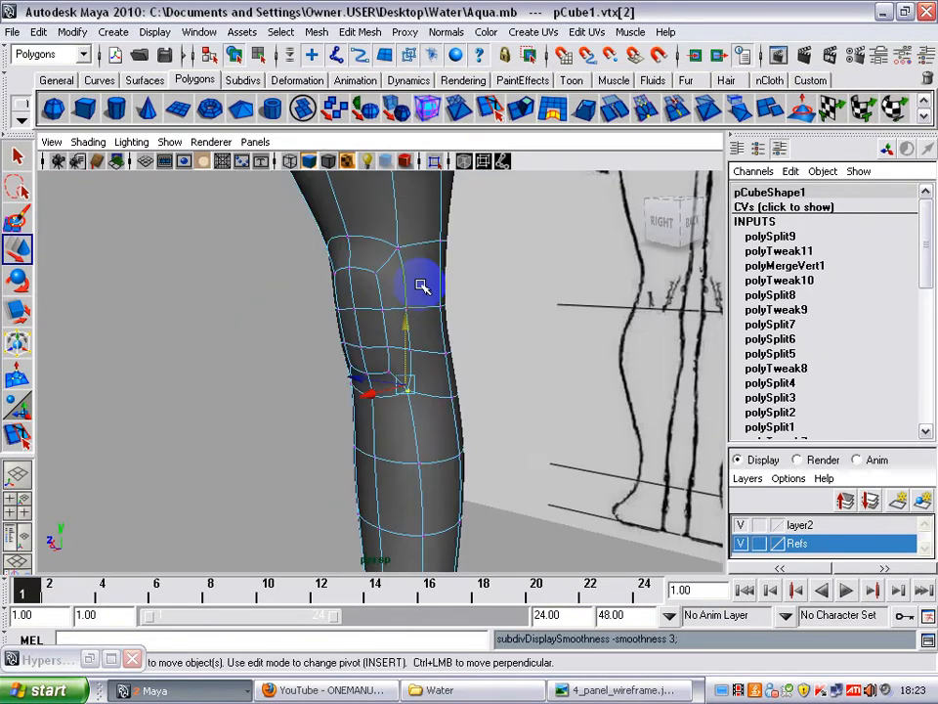
Examine the knee in smooth preview from different sides, then return the leg to unsmoothed display and review its edge flow.
left_click(498, 268)
left_click_drag(498, 268, 115, 306, "alt")
right_click_drag(116, 306, 438, 327, "alt")
left_click(429, 323)
left_click_drag(430, 322, 353, 213, "alt")
key("1")
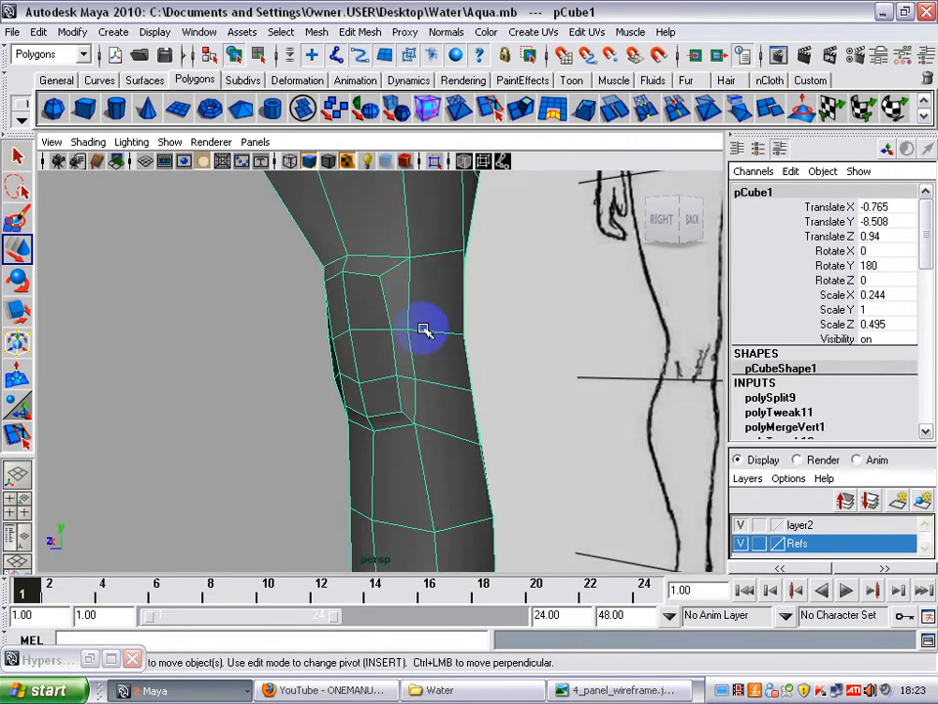
left_click_drag(425, 329, 508, 328, "alt")
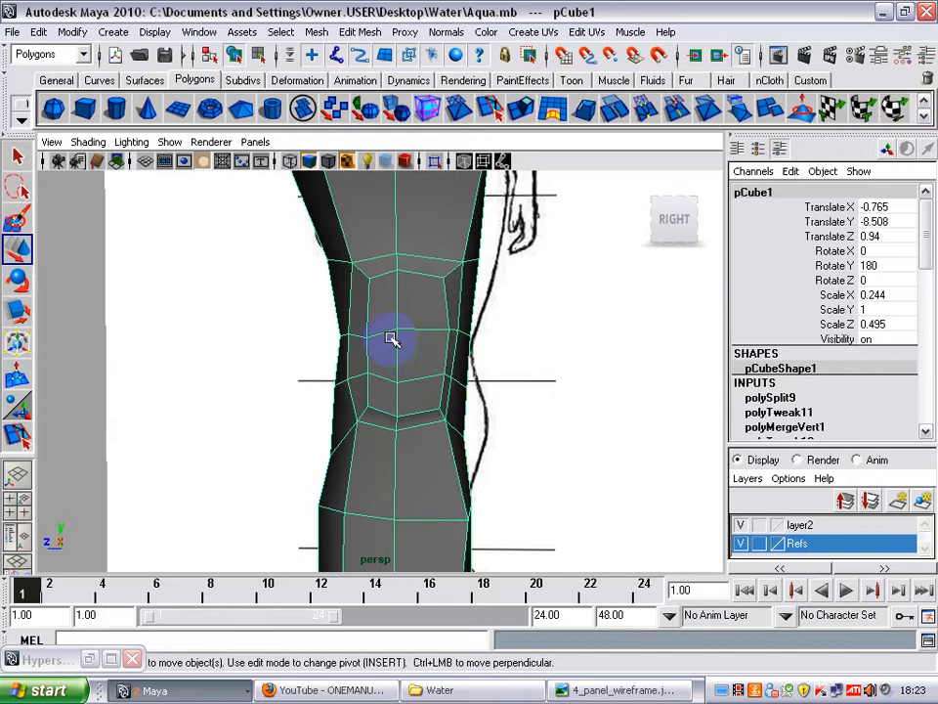
left_click_drag(406, 282, 396, 249, "alt")
right_click_drag(401, 247, 28, 257, "alt")
right_click_drag(248, 273, 530, 335, "alt")
Select the ring of thigh vertices above the knee, lower it along Y and adjust its scale.
right_click_drag(368, 218, 302, 218)
scroll(469, 248, "down", 3)
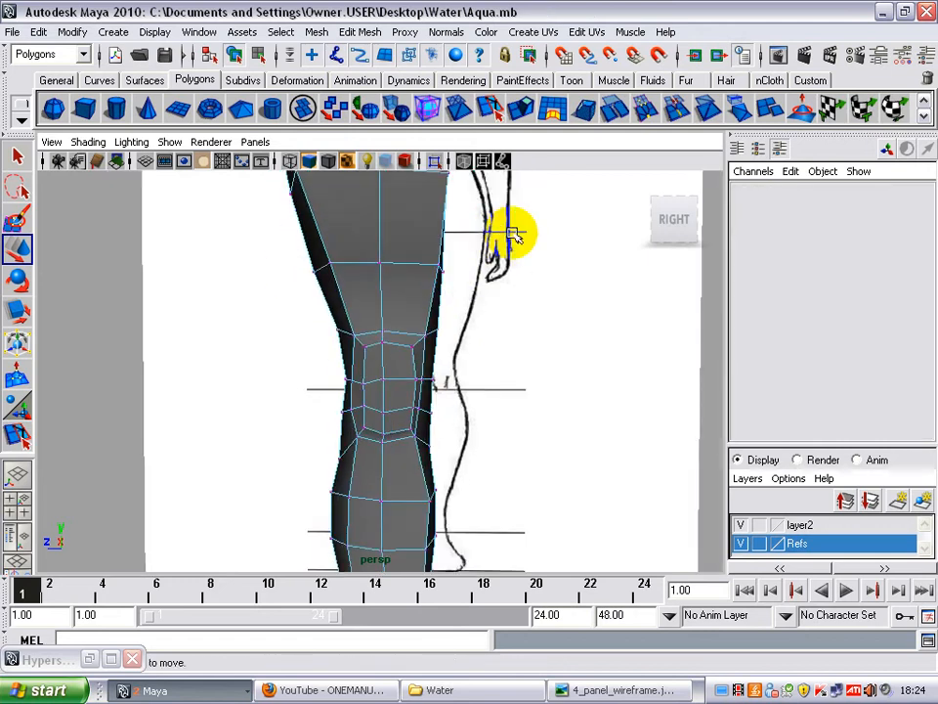
left_click_drag(494, 247, 277, 298)
middle_click_drag(394, 252, 385, 248, "alt")
left_click_drag(373, 201, 371, 220)
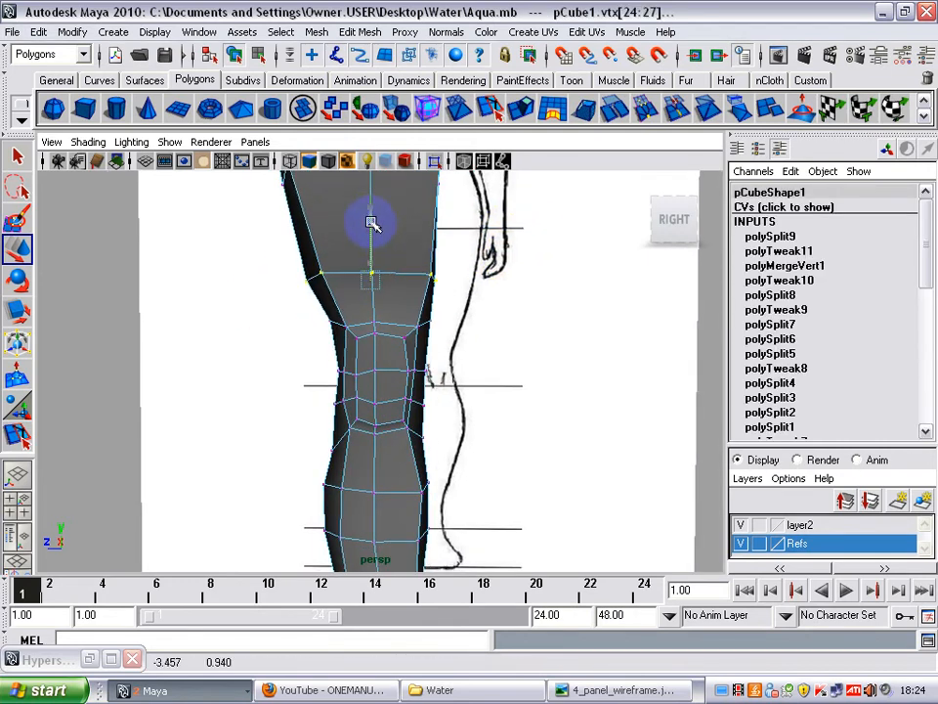
key("r")
left_click_drag(441, 274, 445, 282)
Lower the two centre vertices at the kneecap's bottom edge along Y so the edge dips to a point.
middle_click_drag(454, 276, 460, 215, "alt")
middle_click_drag(469, 320, 471, 267, "alt")
middle_click_drag(453, 383, 452, 353, "alt")
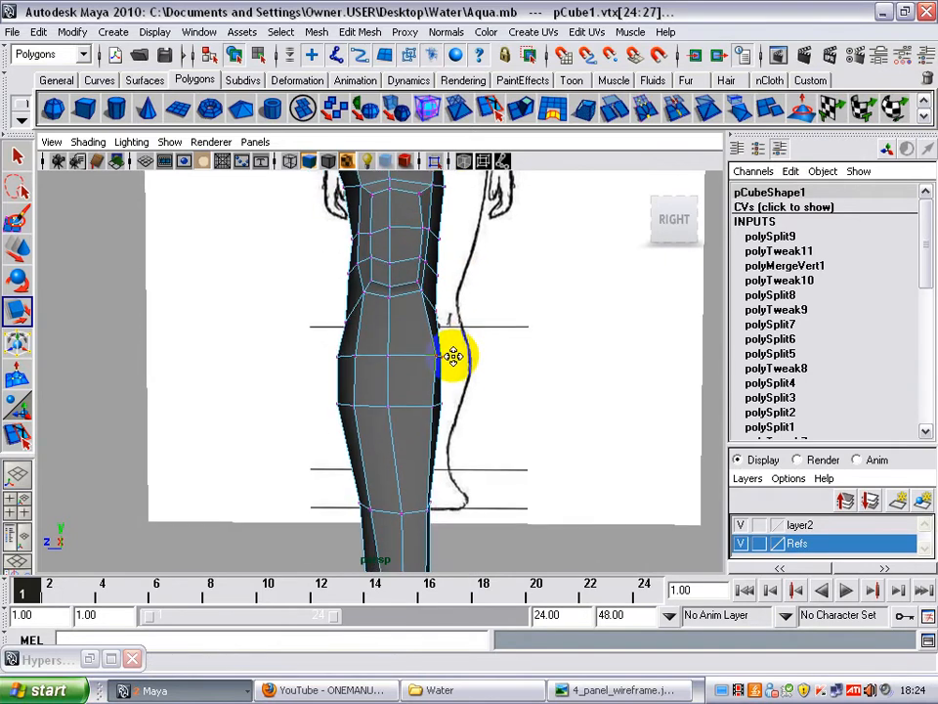
right_click_drag(385, 352, 400, 336, "alt")
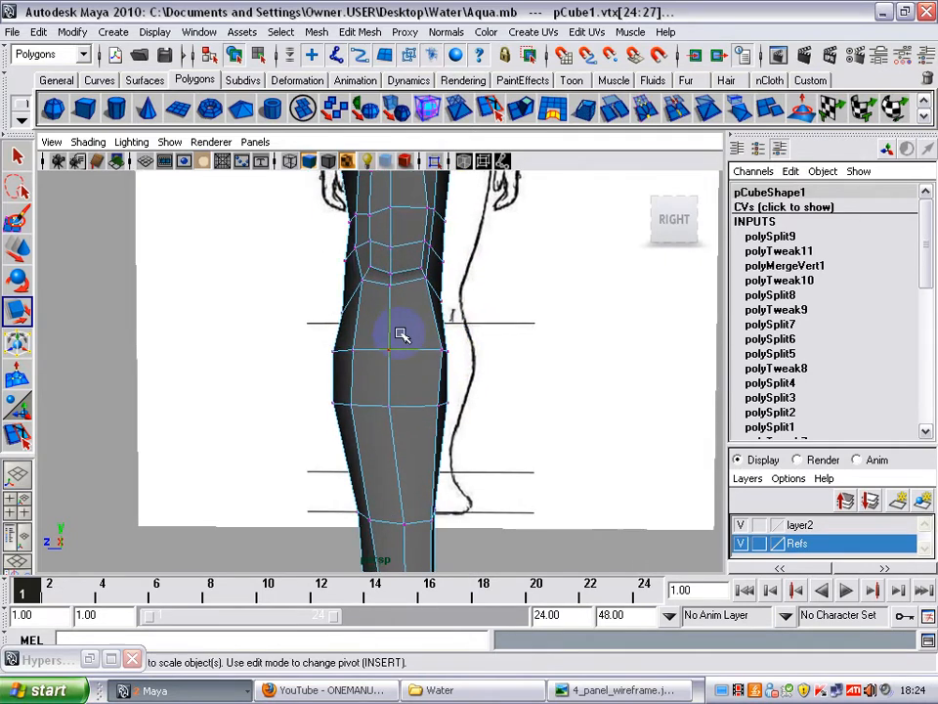
middle_click_drag(399, 336, 398, 361, "alt")
mouse_move(400, 352)
right_mouse_down("alt")
mouse_move(383, 367)
mouse_move(410, 371)
right_mouse_up("alt")
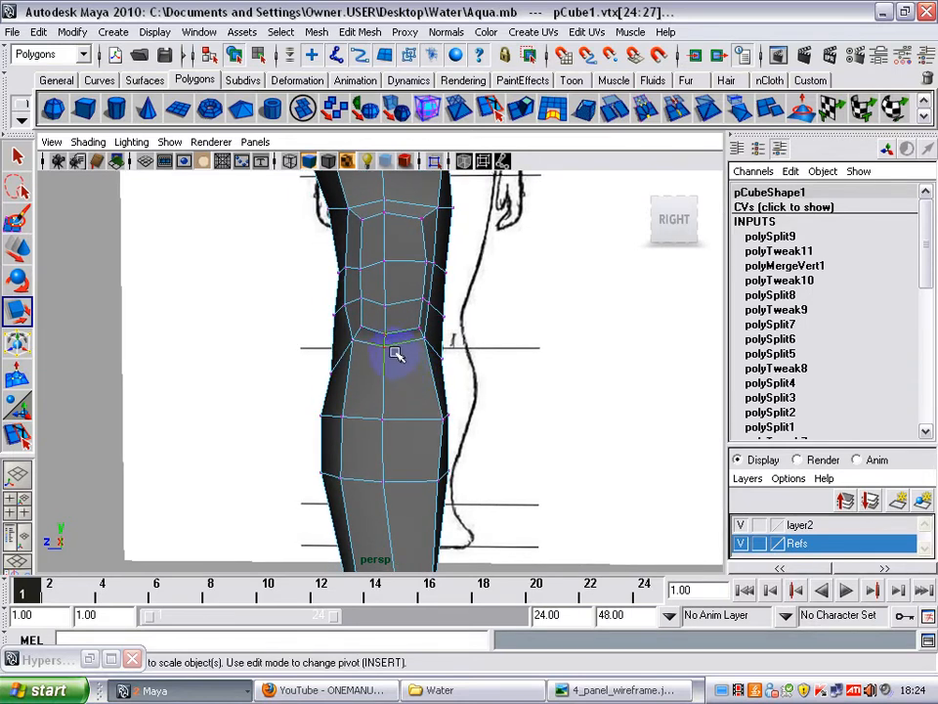
left_click(385, 348)
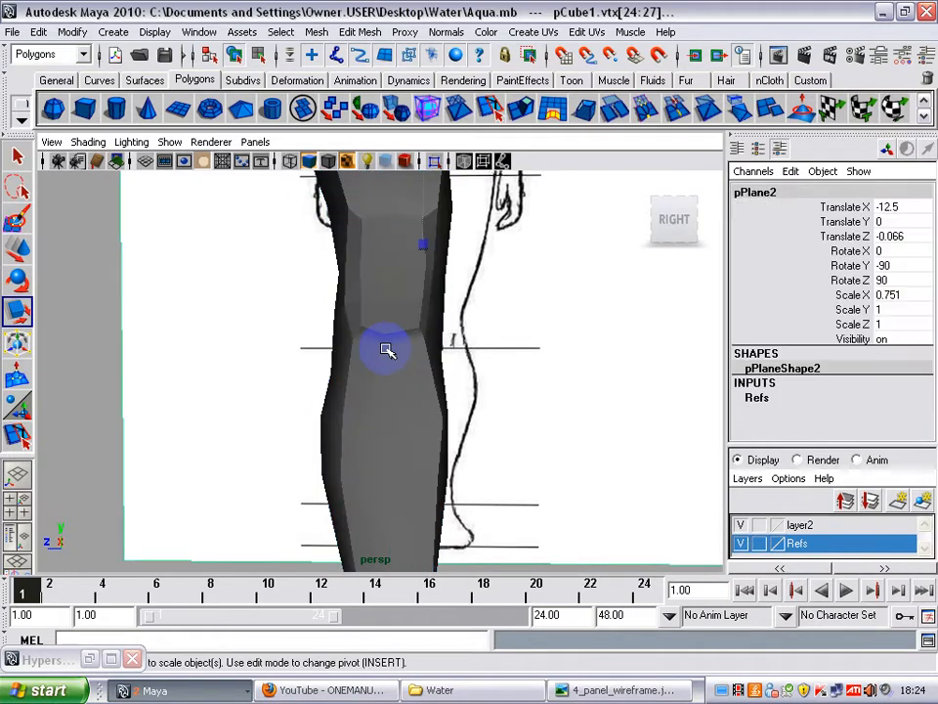
left_click(412, 342)
right_click_drag(390, 341, 257, 335)
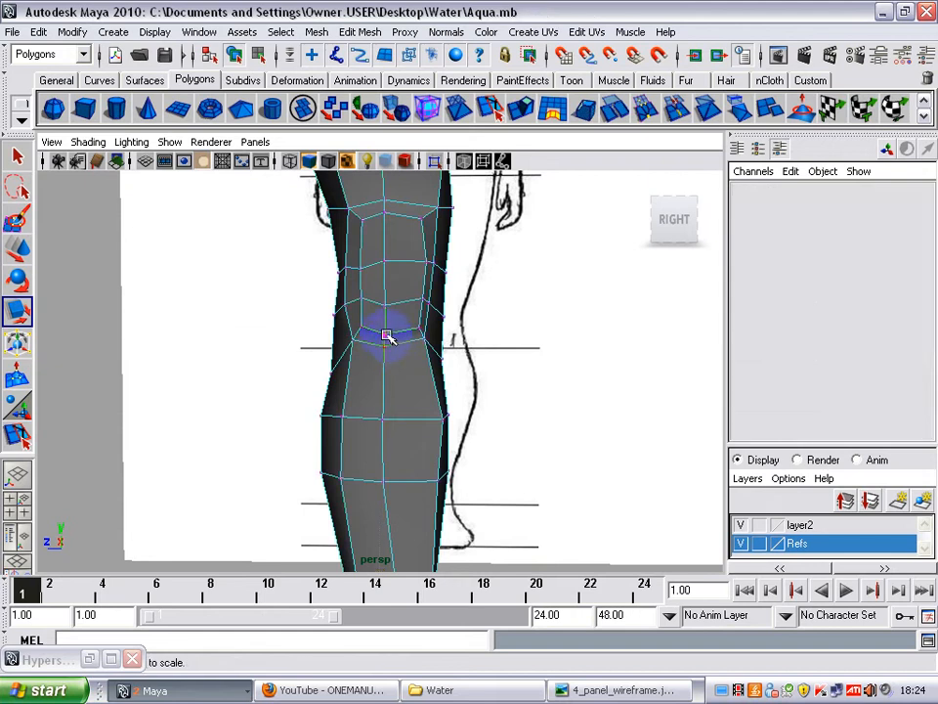
left_click(386, 335)
key("w")
left_click(386, 340)
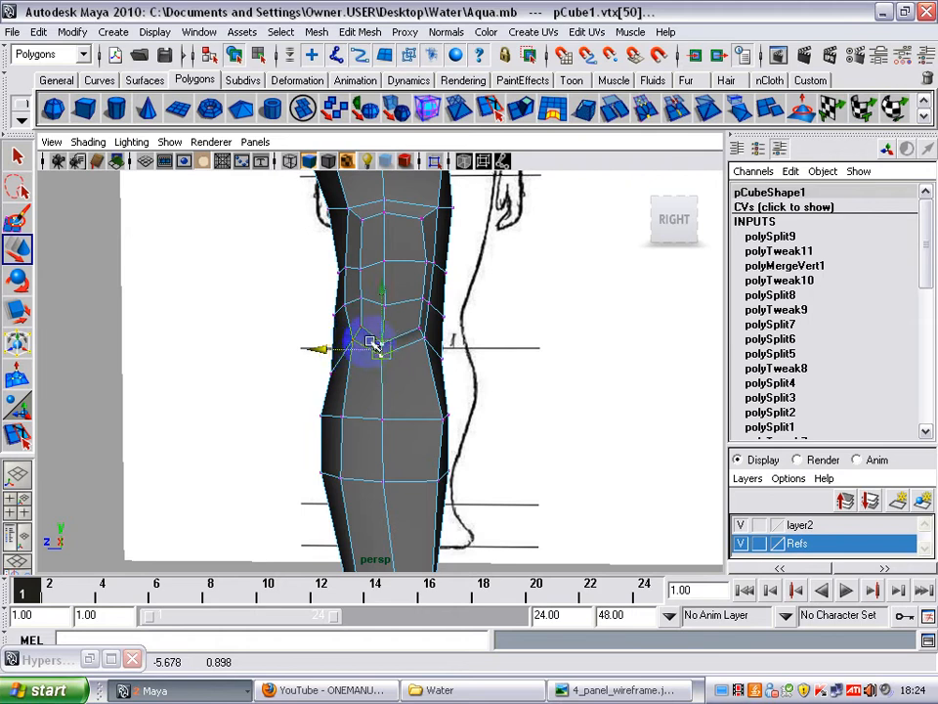
middle_click_drag(379, 348, 391, 356, "alt")
Shift the vertex just outside the kneecap's lower corner along Z towards the kneecap and raise it slightly along Y.
left_click(363, 347)
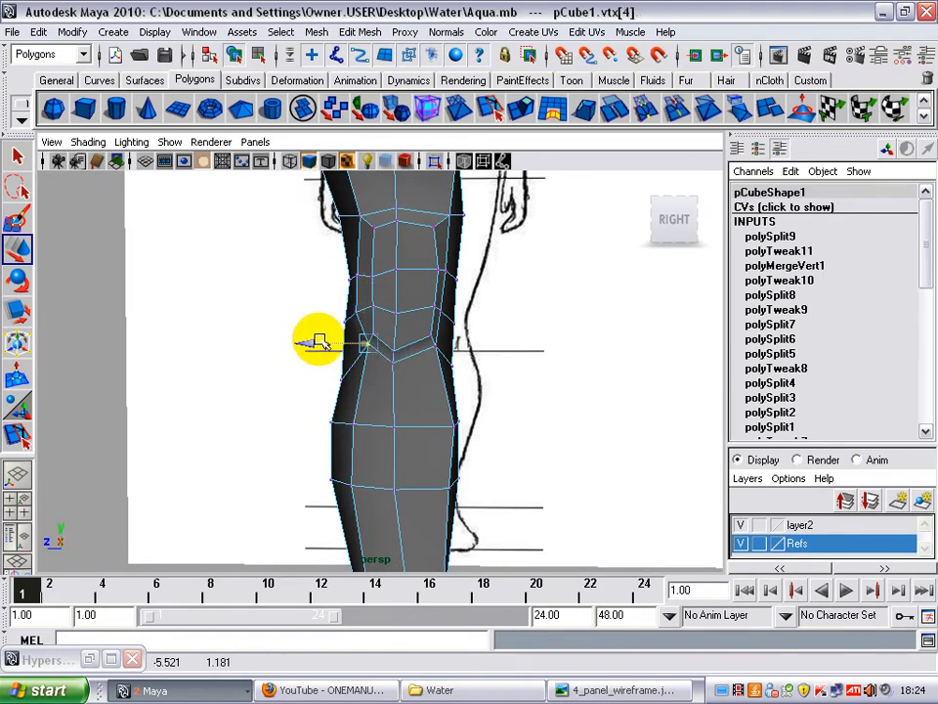
left_click_drag(319, 340, 323, 341)
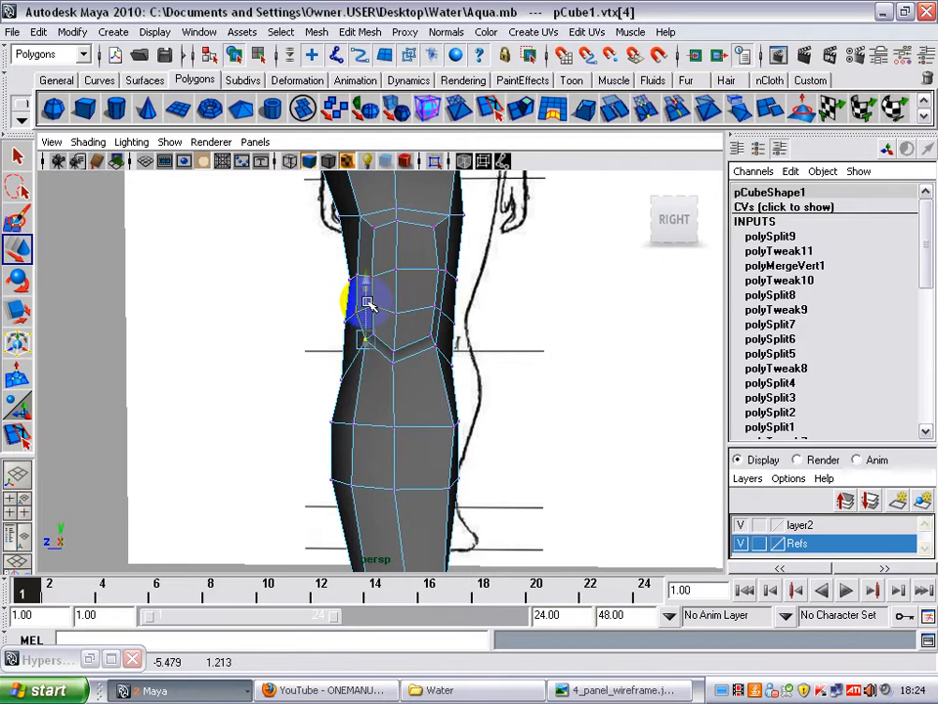
left_click_drag(378, 304, 420, 283, "alt")
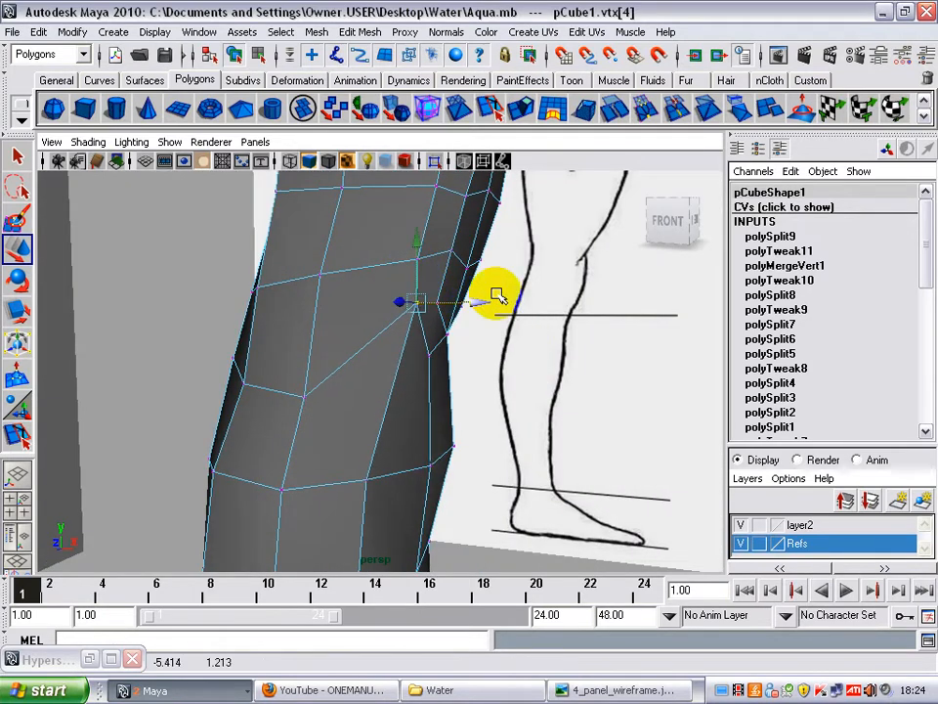
mouse_move(498, 296)
left_mouse_down("alt")
mouse_move(318, 288)
mouse_move(313, 189)
mouse_move(325, 284)
mouse_move(399, 262)
mouse_move(474, 309)
mouse_move(426, 328)
left_mouse_up("alt")
left_click(348, 225)
left_click(444, 294)
right_click_drag(444, 294, 358, 281)
mouse_move(361, 275)
left_mouse_down("alt")
mouse_move(341, 275)
mouse_move(415, 304)
mouse_move(459, 302)
left_mouse_up("alt")
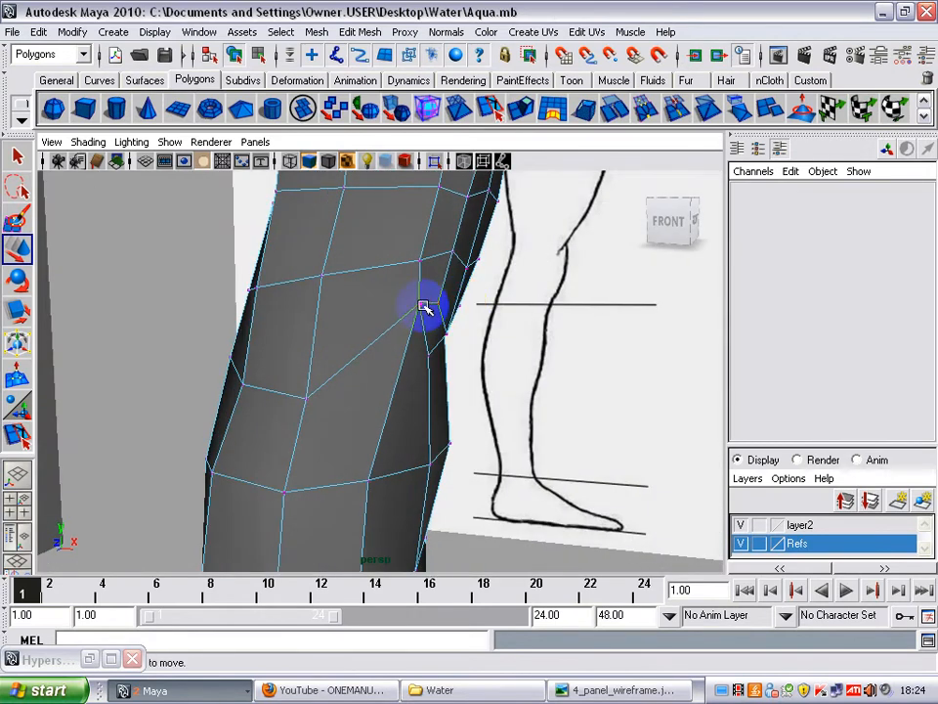
left_click(423, 306)
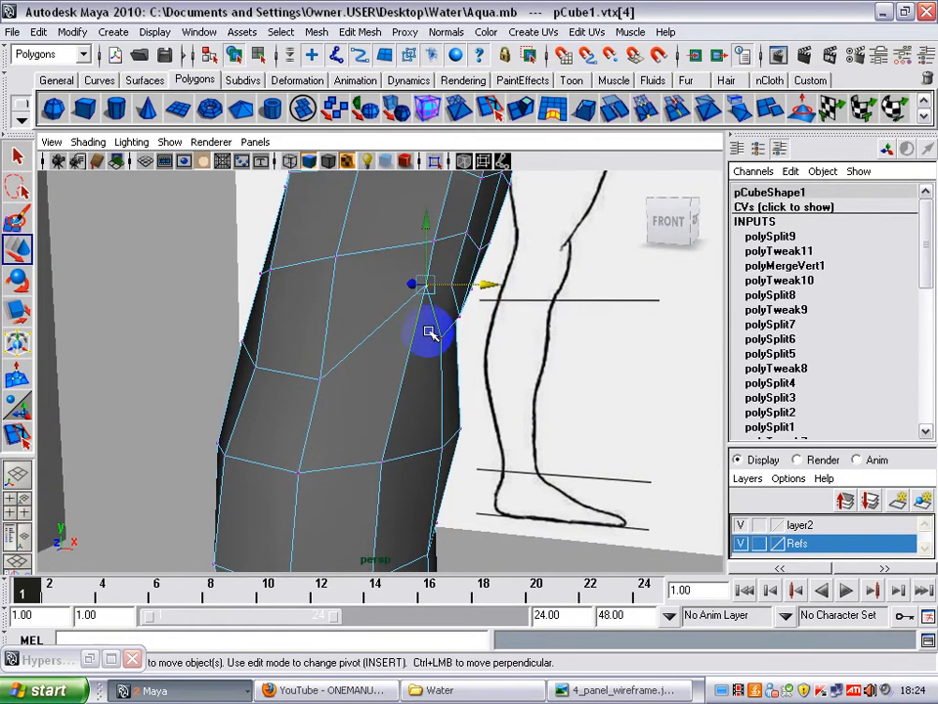
mouse_move(429, 335)
left_mouse_down("alt")
mouse_move(220, 339)
mouse_move(255, 335)
mouse_move(130, 328)
mouse_move(248, 328)
mouse_move(167, 328)
left_mouse_up("alt")
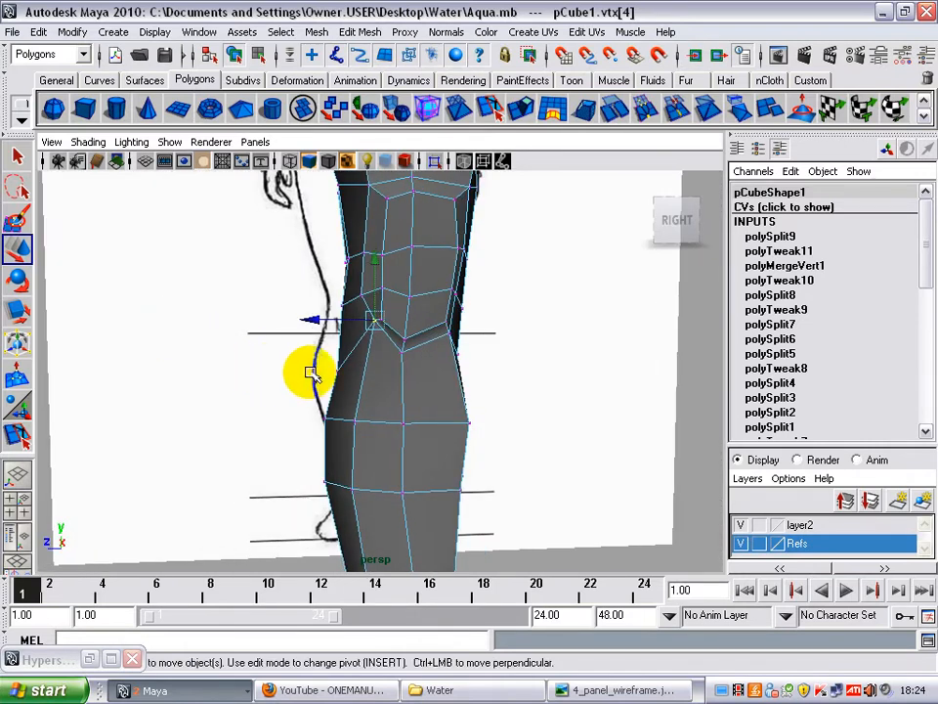
Raise the side vertex directly behind the kneecap's lower corner along Y to smooth the row running around the leg.
left_click(338, 372)
left_click(349, 382)
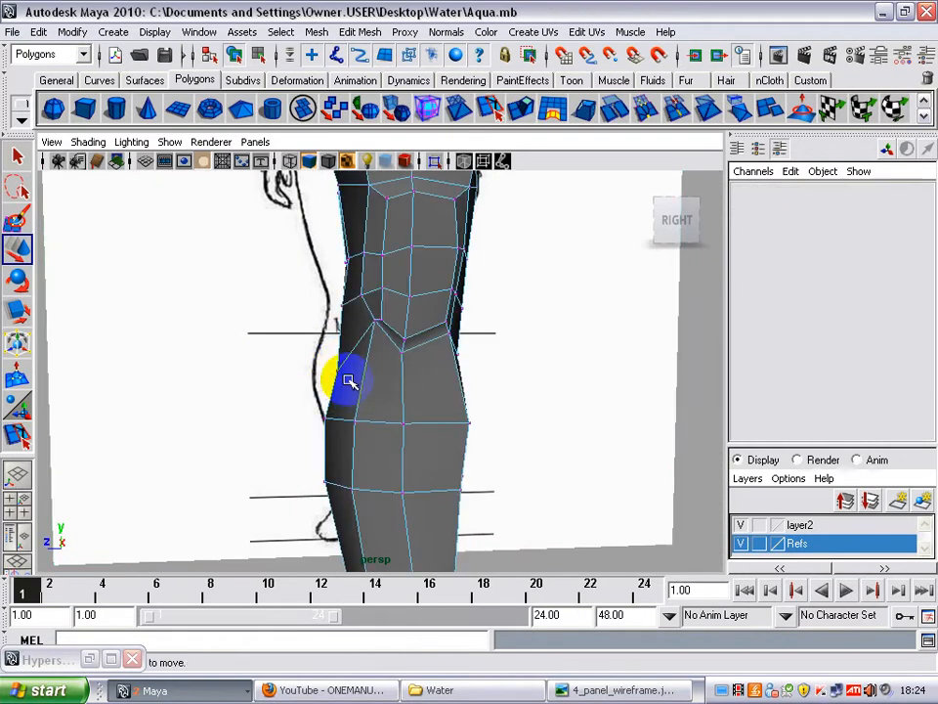
left_click(345, 371)
left_click_drag(333, 363, 517, 376, "alt")
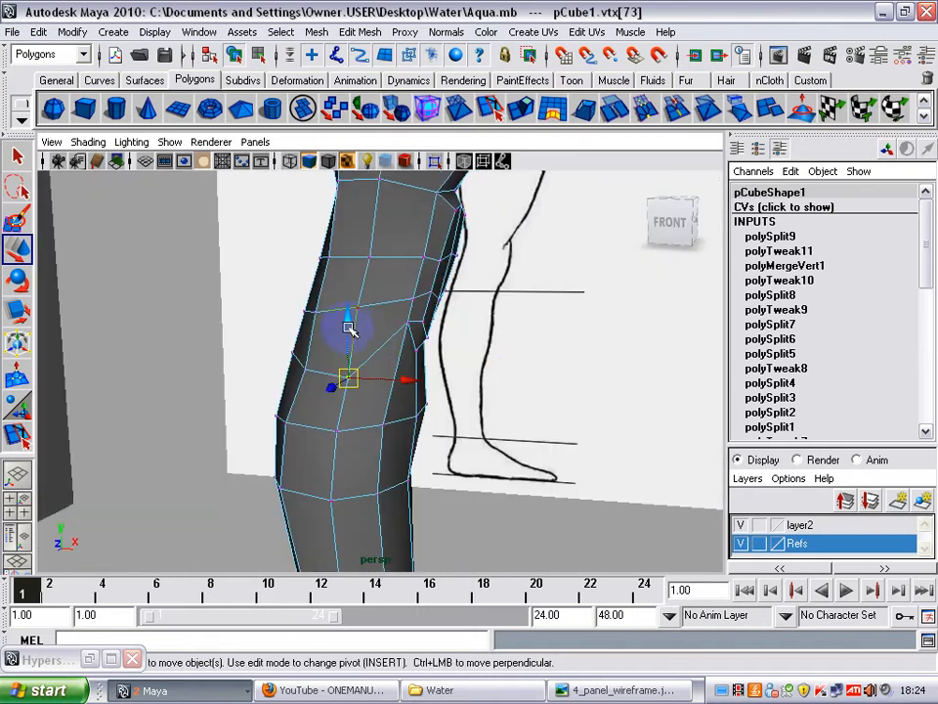
left_click_drag(350, 311, 274, 317, "alt")
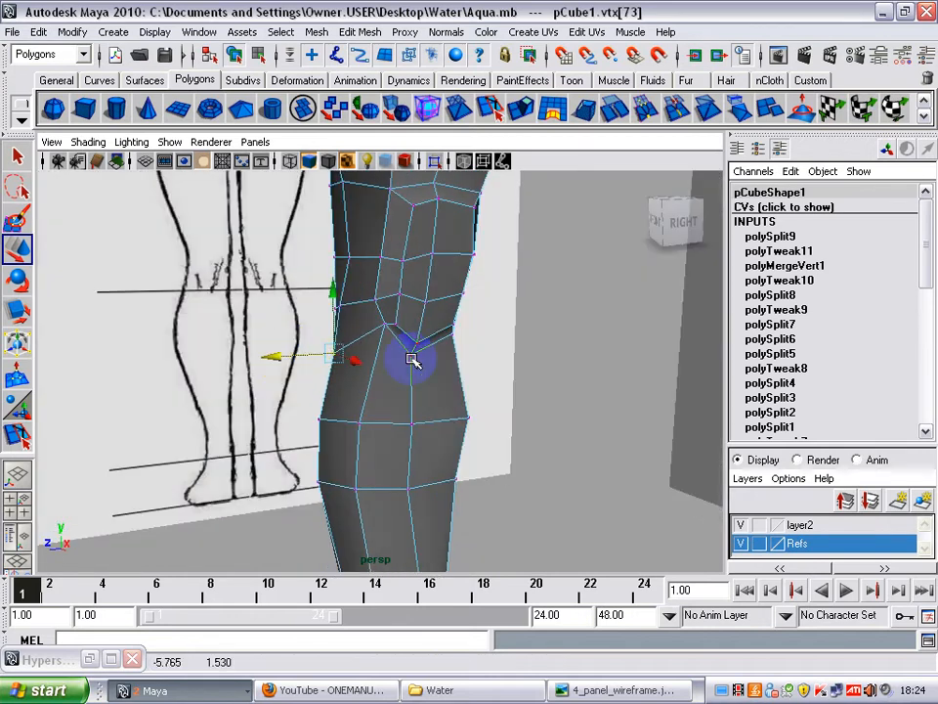
Adjust the height of the next vertex towards the back of the leg in the row below the knee, along Y.
left_click_drag(411, 359, 223, 335, "alt")
right_click_drag(223, 335, 39, 327, "alt")
left_click_drag(44, 327, 235, 318, "alt")
right_click_drag(235, 319, 413, 378, "alt")
left_click_drag(412, 377, 602, 372, "alt")
right_click_drag(601, 373, 376, 375, "alt")
left_click(306, 369)
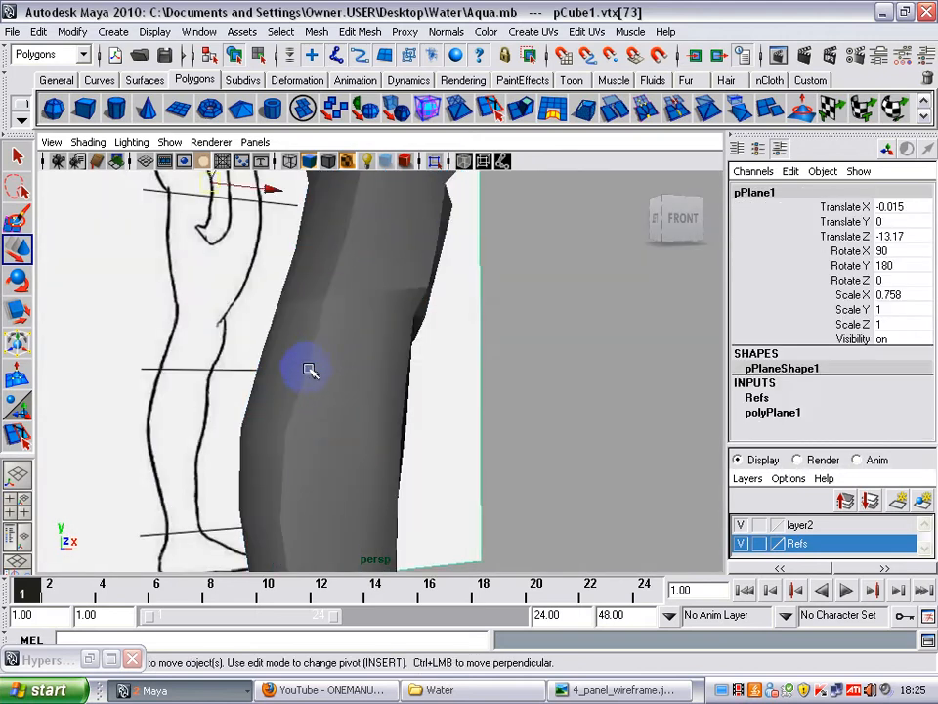
left_click(281, 368)
right_click_drag(292, 367, 291, 368)
left_click(309, 368)
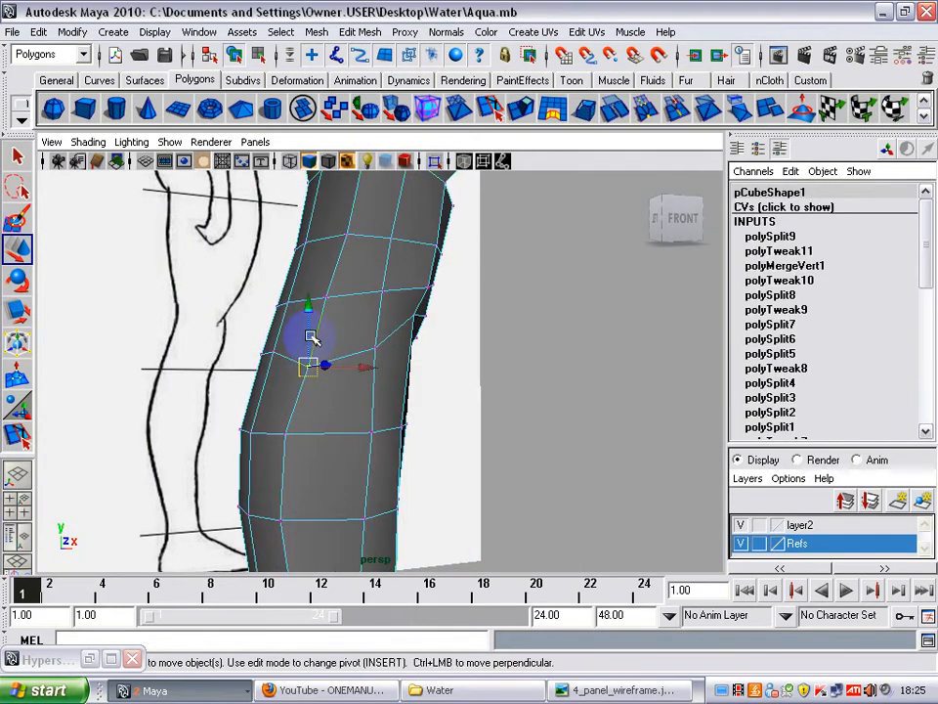
mouse_move(383, 332)
left_mouse_down("alt")
mouse_move(199, 329)
mouse_move(332, 329)
mouse_move(394, 346)
mouse_move(419, 368)
mouse_move(440, 346)
mouse_move(373, 352)
left_mouse_up("alt")
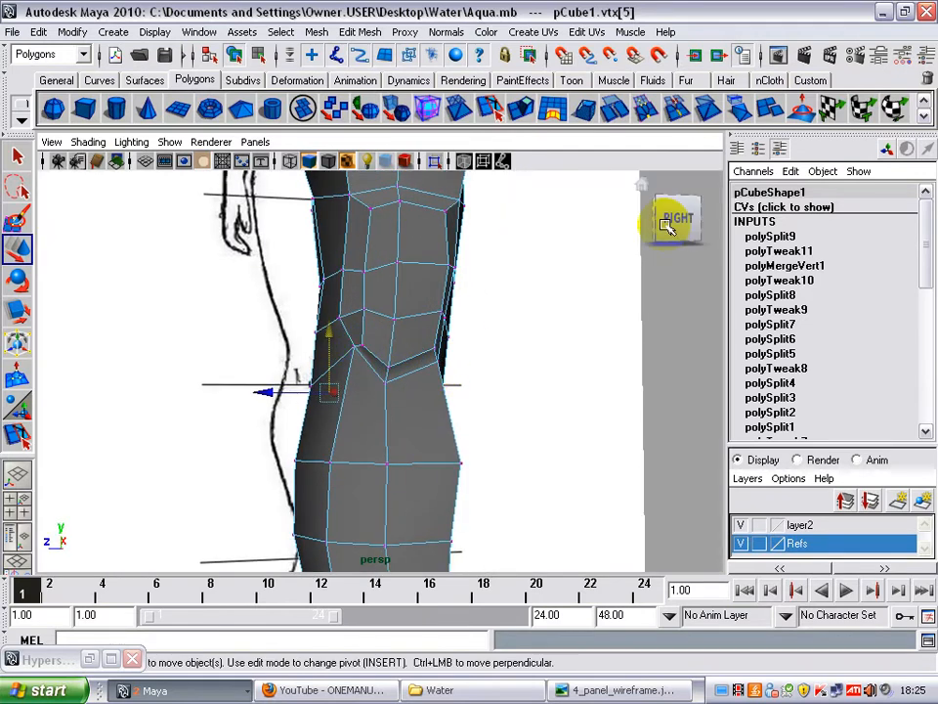
Shift the vertex just outside the kneecap's lower side along Z, closer to the kneecap.
left_click_drag(524, 253, 492, 257, "alt")
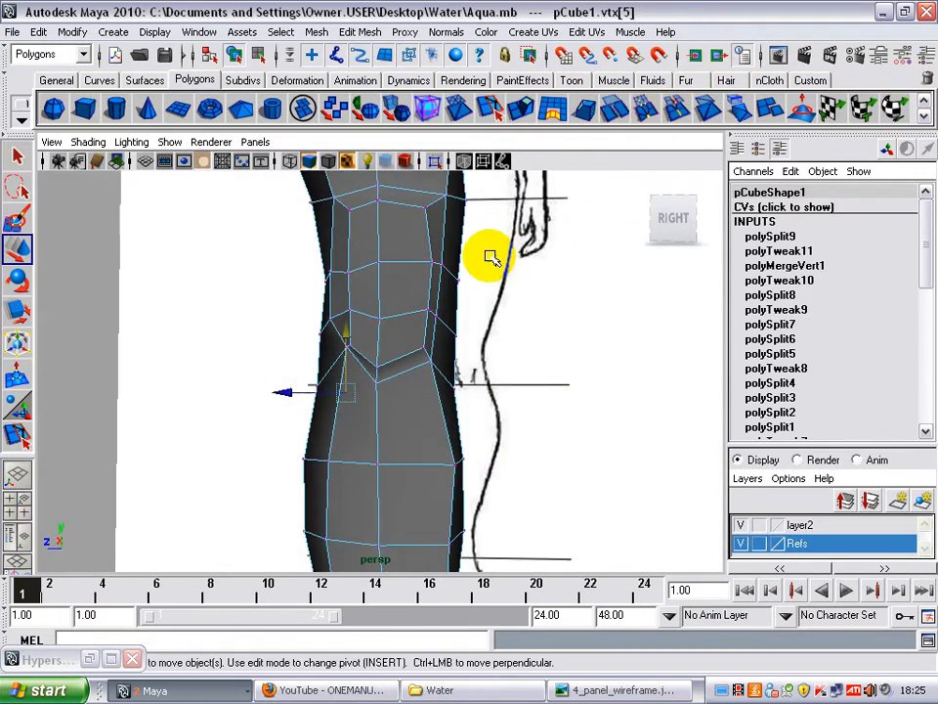
middle_click_drag(397, 299, 422, 297, "alt")
right_click_drag(423, 297, 434, 284, "alt")
mouse_move(575, 311)
left_mouse_down("alt")
mouse_move(608, 312)
mouse_move(573, 312)
left_mouse_up("alt")
left_click_drag(390, 323, 411, 317, "alt")
right_click_drag(410, 317, 366, 323, "alt")
left_click_drag(365, 323, 378, 324, "alt")
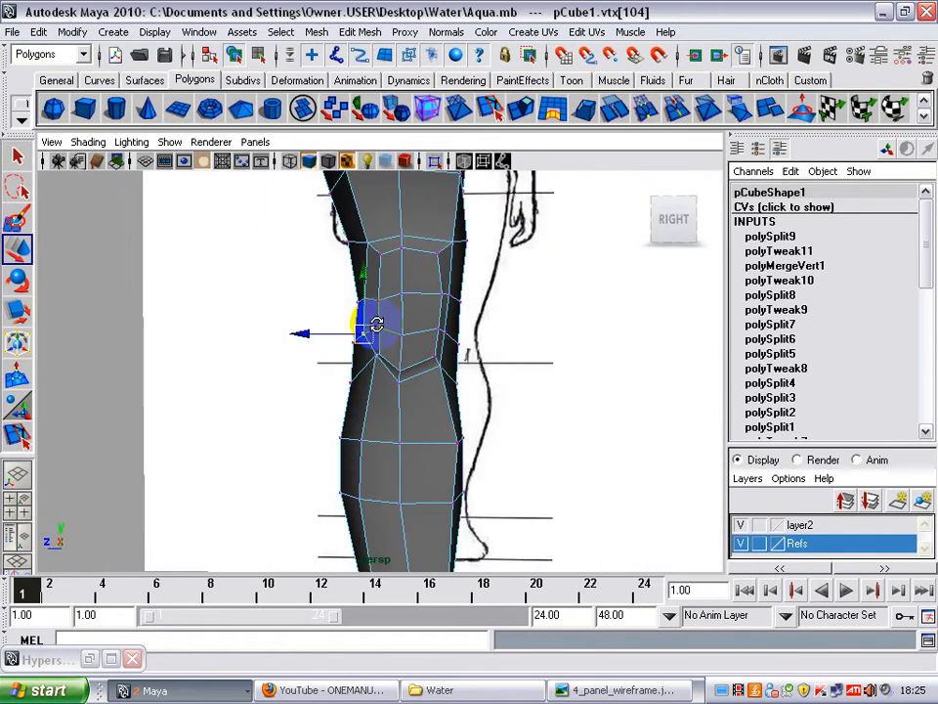
key("w")
mouse_move(309, 335)
left_mouse_down("alt")
mouse_move(607, 319)
mouse_move(503, 319)
mouse_move(499, 310)
mouse_move(314, 324)
mouse_move(429, 270)
mouse_move(438, 293)
left_mouse_up("alt")
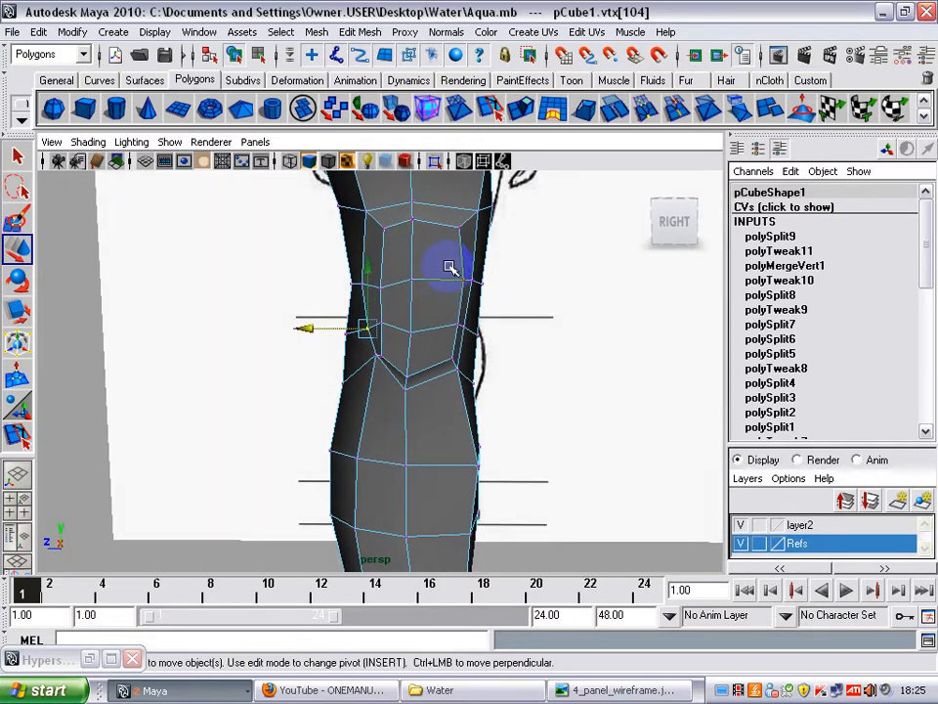
Examine the knee in smooth preview from several sides, then return the leg to unsmoothed display.
mouse_move(599, 375)
left_mouse_down("alt")
mouse_move(469, 328)
mouse_move(70, 333)
mouse_move(372, 332)
mouse_move(296, 334)
mouse_move(290, 342)
mouse_move(544, 331)
mouse_move(429, 335)
left_mouse_up("alt")
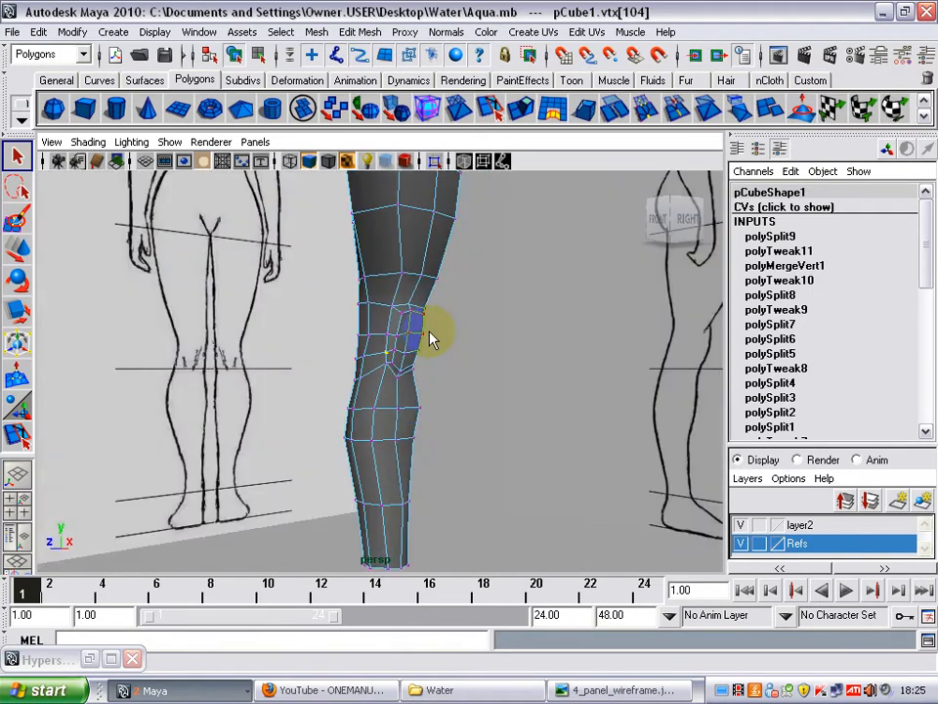
key("3")
left_click(493, 374)
left_click_drag(494, 373, 264, 391, "alt")
right_click_drag(264, 391, 604, 412, "alt")
left_click_drag(604, 415, 488, 391, "alt")
right_click_drag(489, 391, 664, 394, "alt")
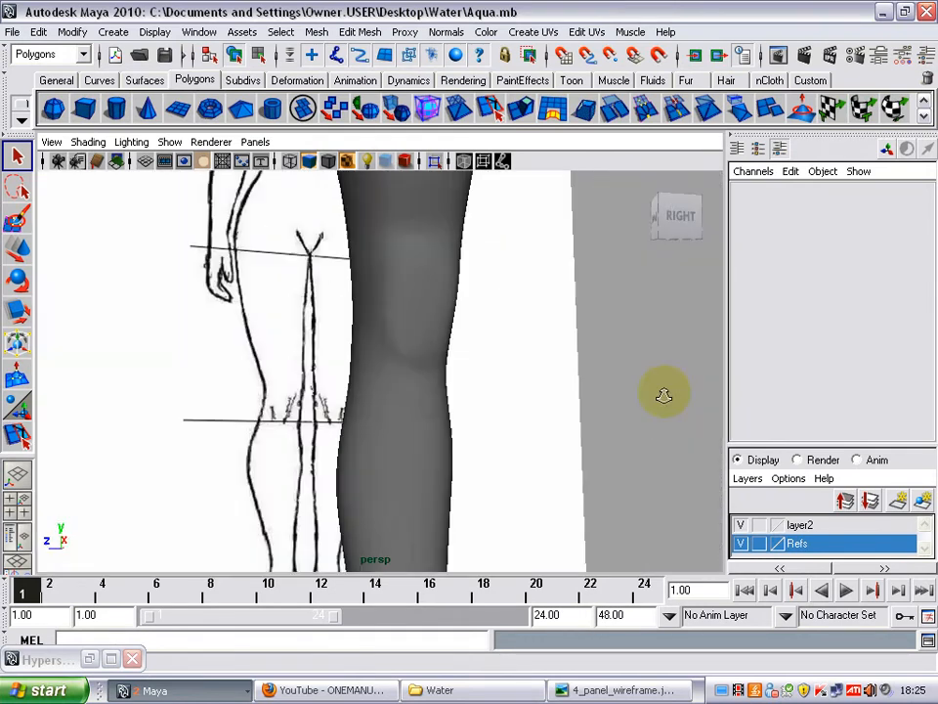
left_click(435, 347)
key("1")
Select the kneecap's lower inner row and its bottom edge row of vertices in turn and adjust each along X.
left_click_drag(524, 341, 440, 339, "alt")
right_click_drag(440, 339, 391, 332)
left_click_drag(396, 330, 444, 321, "alt")
left_click_drag(457, 312, 416, 332)
left_click_drag(440, 328, 459, 358, "alt")
key("w")
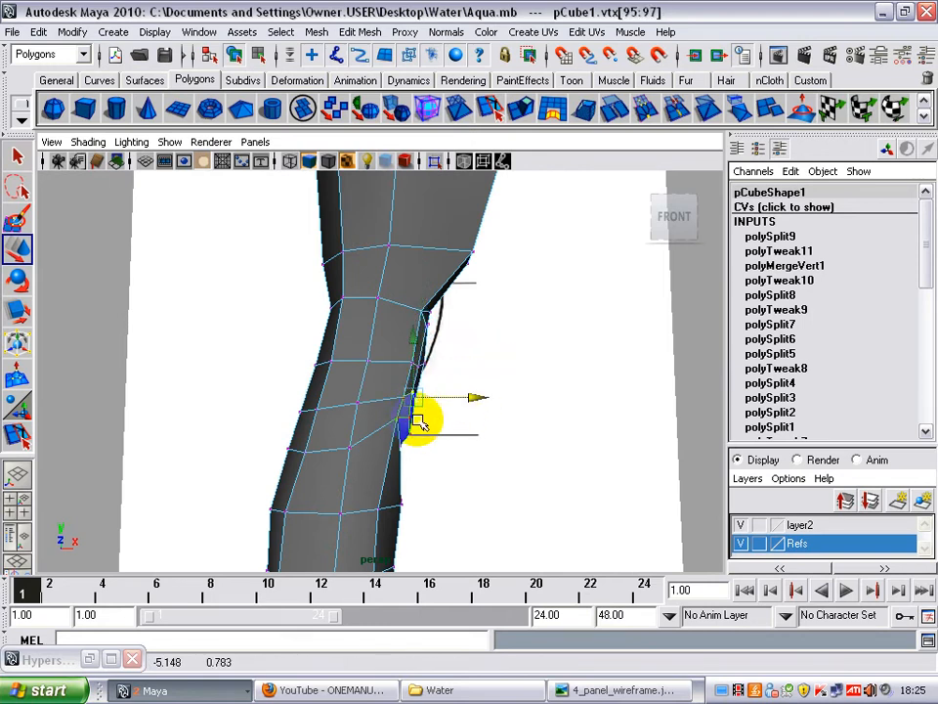
left_click_drag(418, 422, 409, 428, "alt")
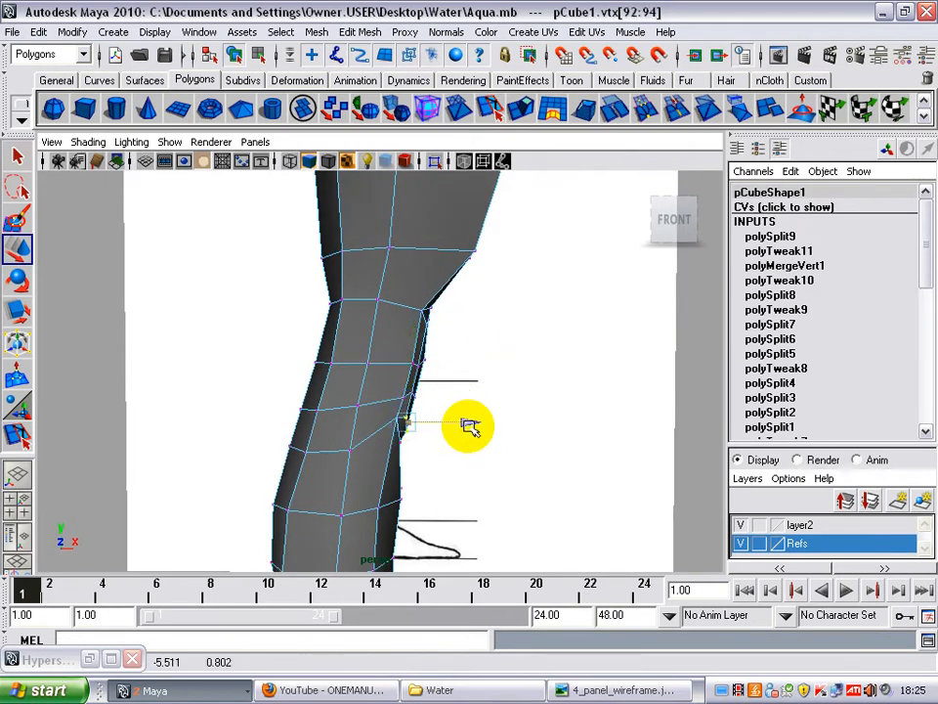
left_click_drag(465, 427, 346, 380, "alt")
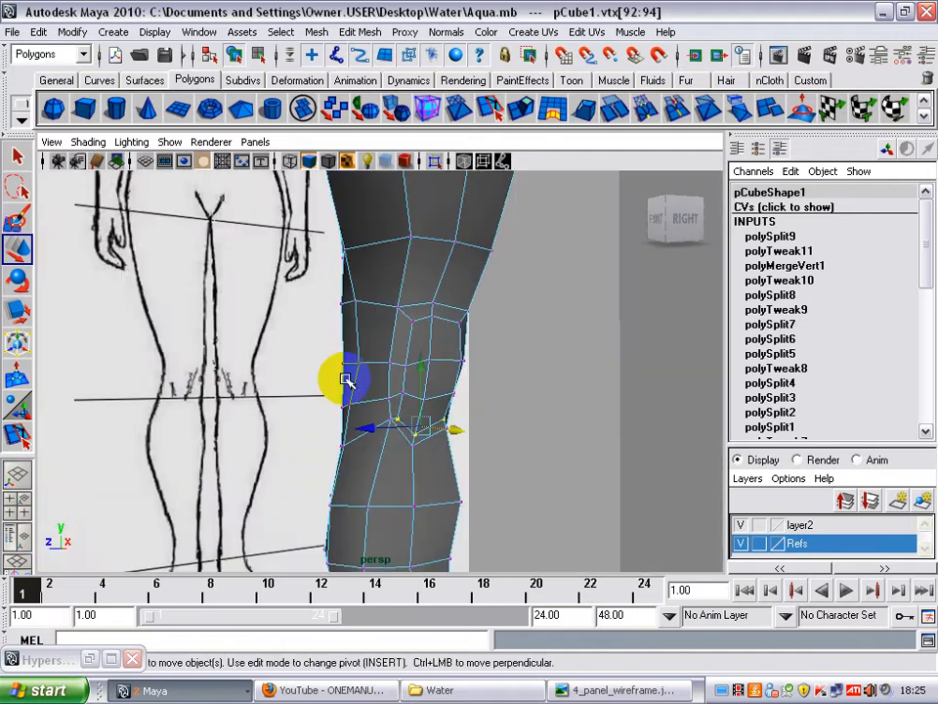
Select the centre vertex in the kneecap's upper inner row and adjust its depth along X.
left_click(447, 367)
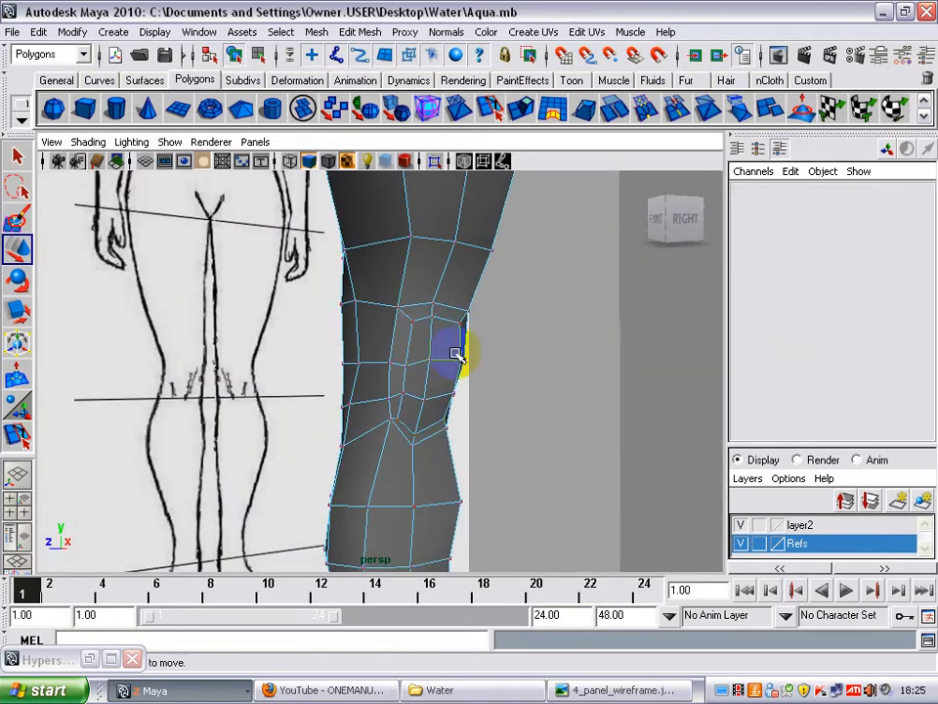
left_click(432, 358)
left_click_drag(457, 381, 430, 370, "alt")
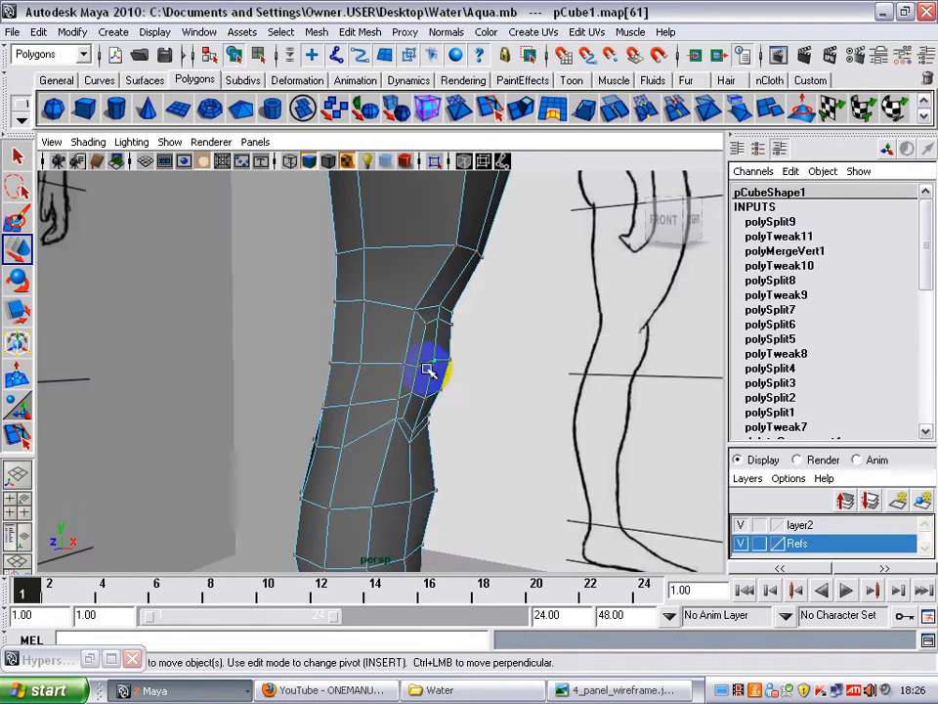
left_click(439, 360)
left_click(412, 390)
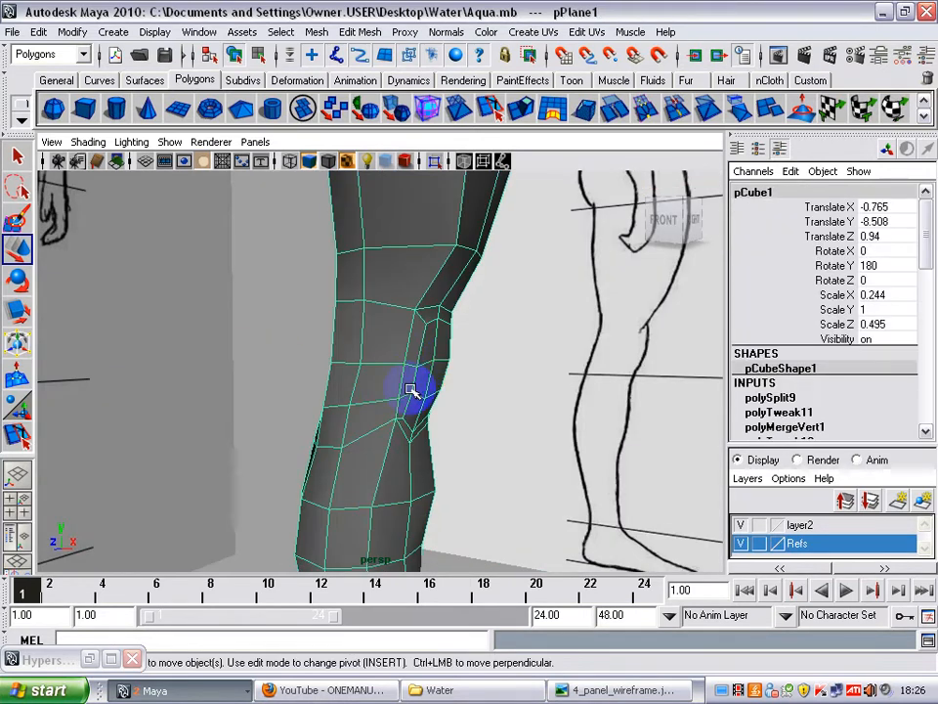
key("F9")
left_click(437, 362)
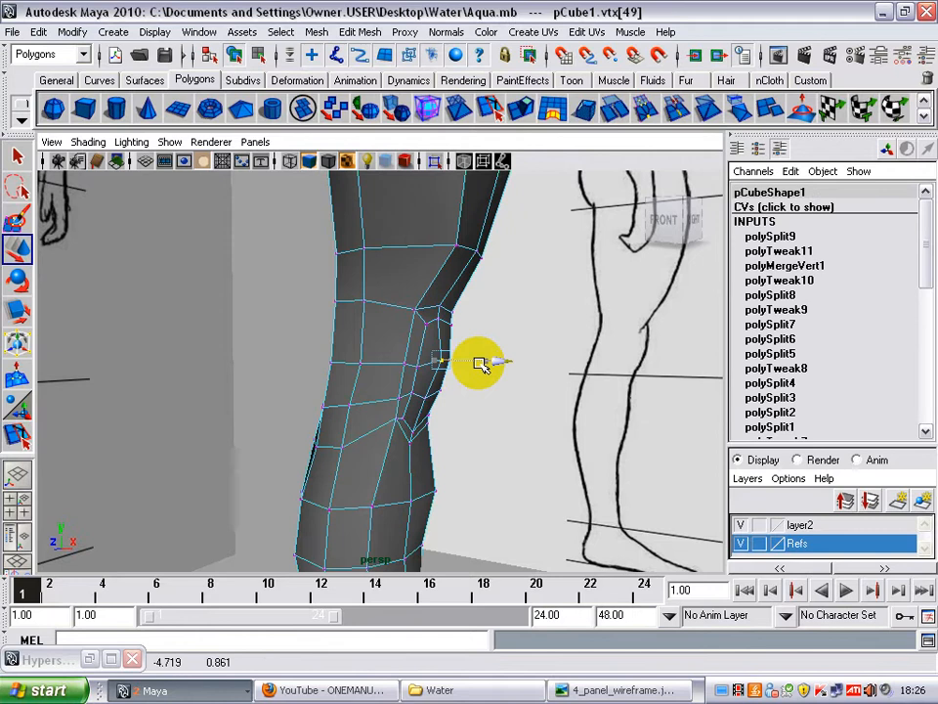
left_click_drag(479, 364, 536, 355, "alt")
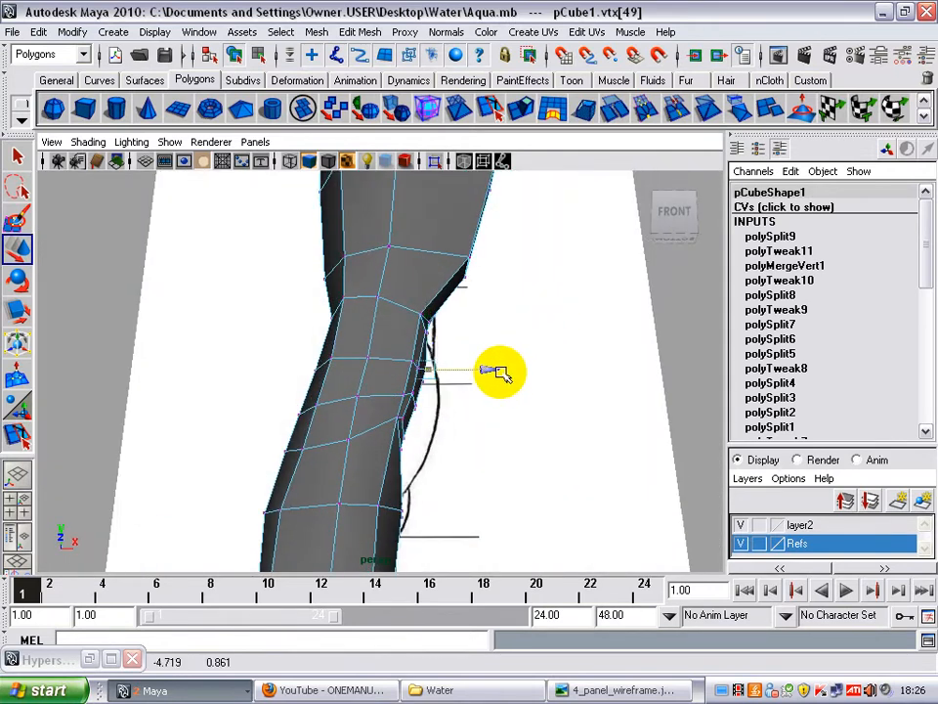
left_click_drag(436, 415, 352, 434, "alt")
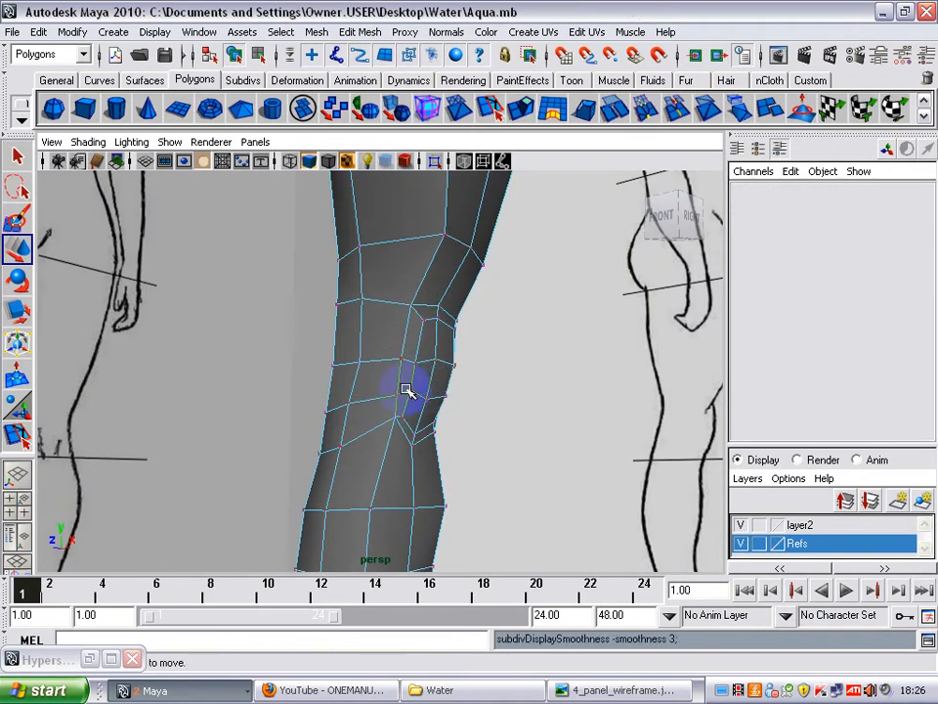
Examine the whole leg in smooth preview from front and side, then return it to unsmoothed vertex editing.
left_click(519, 384)
mouse_move(520, 384)
left_mouse_down("alt")
mouse_move(85, 325)
mouse_move(248, 289)
mouse_move(542, 319)
mouse_move(361, 304)
mouse_move(273, 356)
mouse_move(541, 354)
mouse_move(203, 312)
mouse_move(154, 335)
mouse_move(262, 339)
mouse_move(270, 370)
mouse_move(503, 405)
mouse_move(574, 366)
mouse_move(499, 306)
mouse_move(625, 339)
mouse_move(620, 209)
mouse_move(679, 247)
mouse_move(736, 229)
mouse_move(252, 352)
mouse_move(495, 383)
mouse_move(512, 416)
left_mouse_up("alt")
middle_click_drag(512, 417, 531, 371, "alt")
mouse_move(528, 371)
left_mouse_down("alt")
mouse_move(434, 295)
mouse_move(576, 304)
mouse_move(412, 335)
mouse_move(419, 377)
mouse_move(214, 312)
mouse_move(238, 276)
mouse_move(392, 290)
mouse_move(304, 379)
mouse_move(229, 350)
mouse_move(222, 337)
mouse_move(442, 355)
left_mouse_up("alt")
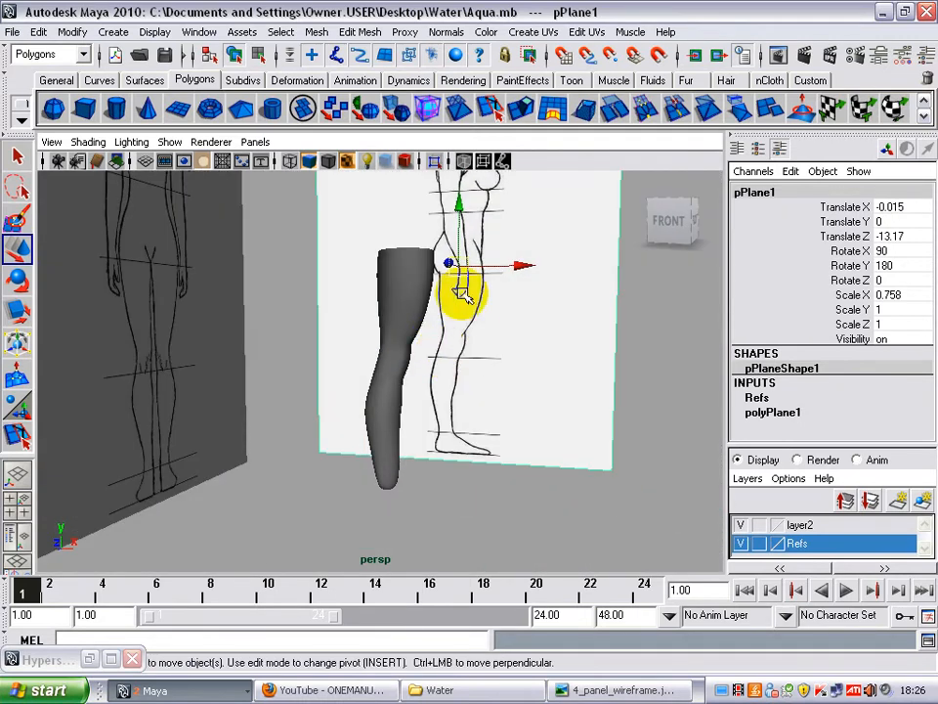
left_click_drag(463, 294, 257, 282, "alt")
scroll(415, 313, "up", 3)
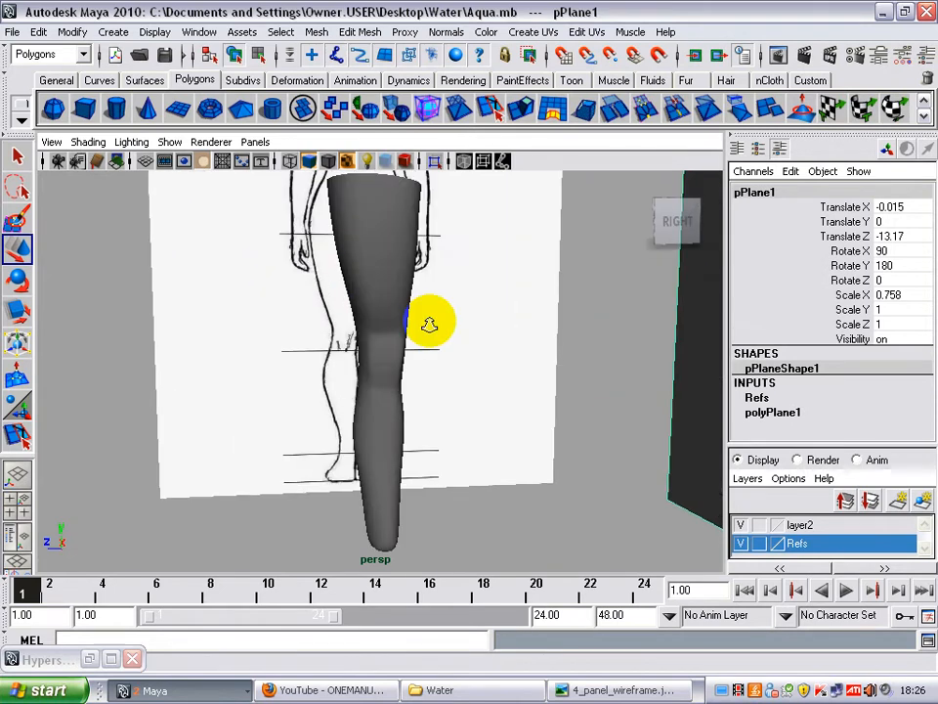
left_click_drag(429, 326, 423, 395, "alt")
scroll(400, 347, "up", 3)
left_click(368, 340)
right_click_drag(315, 391, 309, 389)
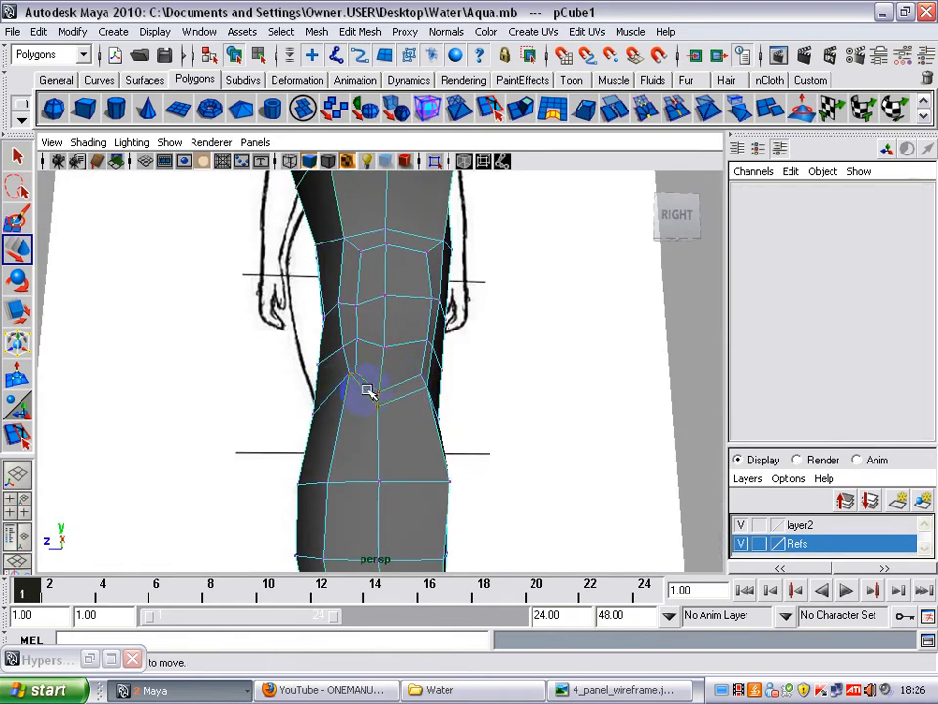
Select the vertex at the kneecap's lower left inner corner, seen from the front, and adjust its height along Y.
left_click_drag(369, 390, 363, 379, "alt")
left_click(363, 378)
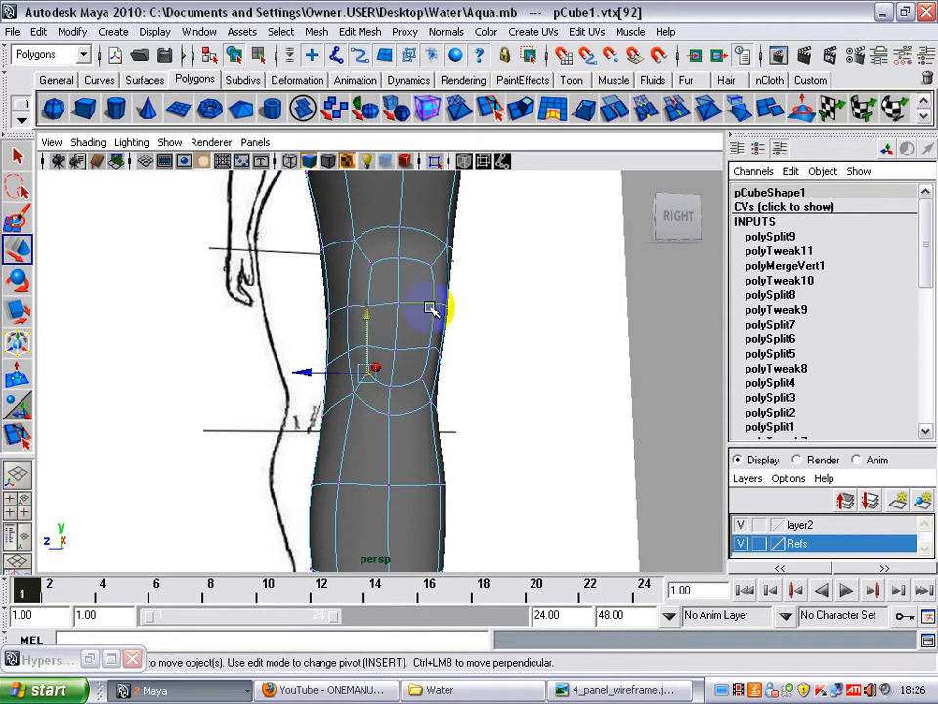
left_click(587, 391)
Examine the whole leg in smooth preview against both reference drawings, and return it to unsmoothed display.
right_click_drag(420, 373, 182, 377, "alt")
left_click_drag(181, 377, 323, 379, "alt")
right_click_drag(322, 379, 493, 381, "alt")
left_click_drag(494, 381, 361, 358, "alt")
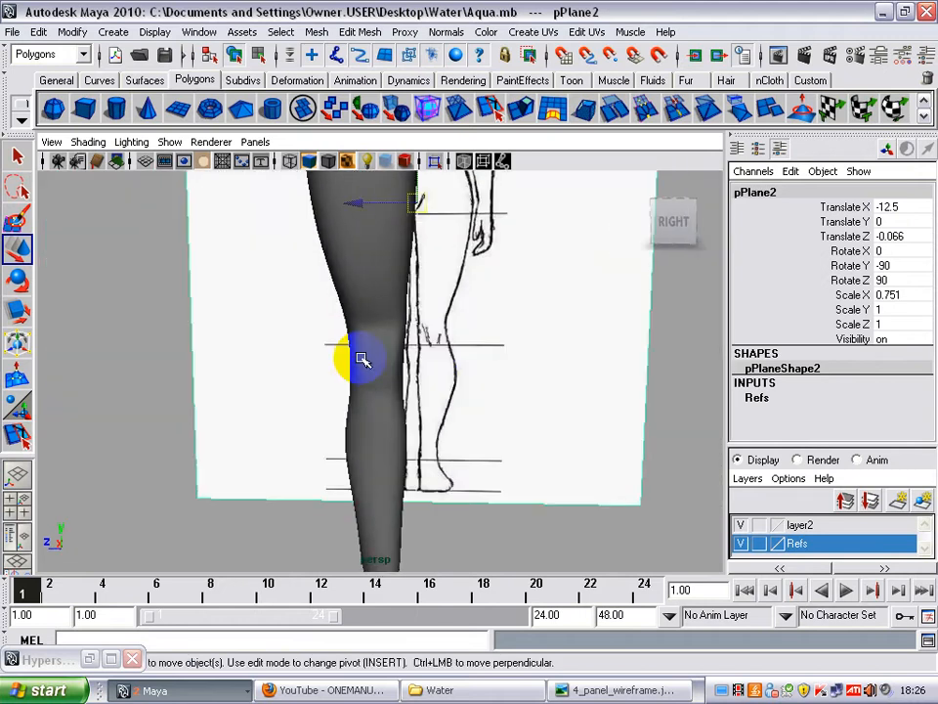
left_click(361, 358)
left_click_drag(446, 377, 480, 352, "alt")
right_click_drag(480, 352, 391, 328, "alt")
right_click_drag(385, 320, 427, 278)
left_click(543, 360)
right_click_drag(561, 363, 294, 344, "alt")
left_click_drag(274, 343, 62, 304, "alt")
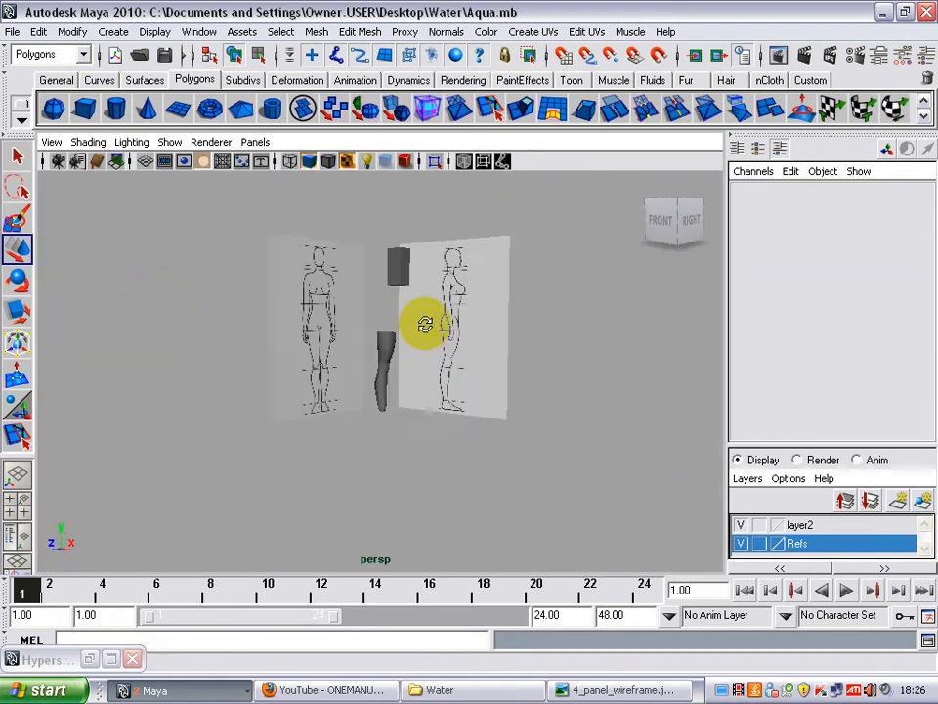
left_click_drag(274, 326, 446, 372, "alt")
left_click(373, 356)
right_click_drag(373, 356, 437, 358, "alt")
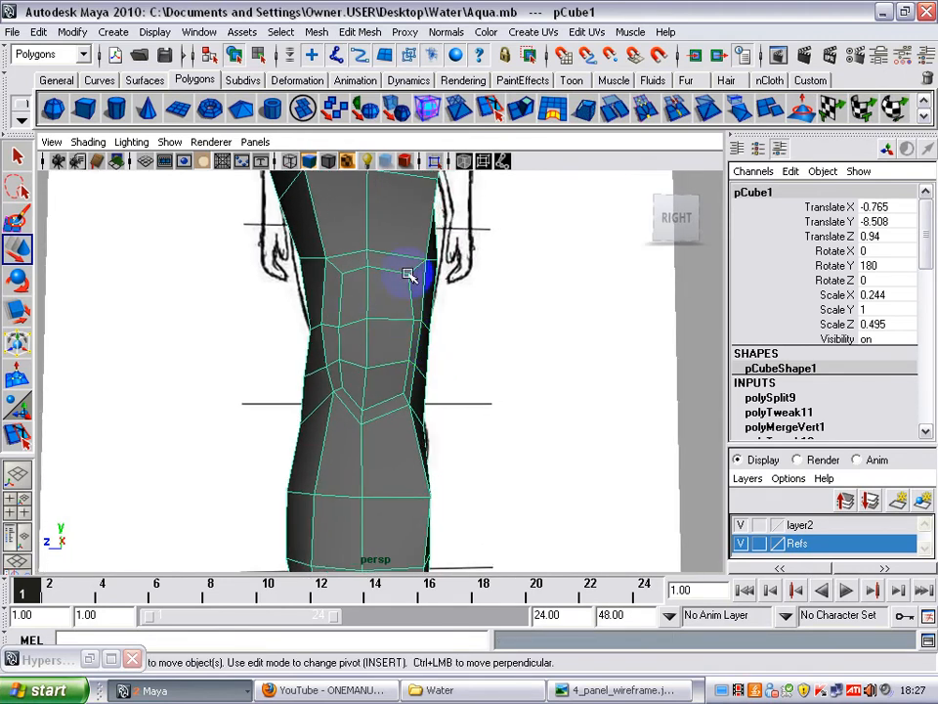
Select the vertex at the left end of the kneecap's lower inner row, seen from the front, and adjust its position.
mouse_move(370, 338)
left_mouse_down("alt")
mouse_move(502, 319)
mouse_move(383, 387)
mouse_move(353, 316)
mouse_move(289, 311)
mouse_move(373, 339)
mouse_move(364, 362)
mouse_move(278, 350)
mouse_move(398, 248)
mouse_move(392, 203)
mouse_move(341, 249)
mouse_move(416, 268)
mouse_move(379, 297)
mouse_move(335, 309)
mouse_move(387, 337)
left_mouse_up("alt")
key("F9")
left_click(364, 348)
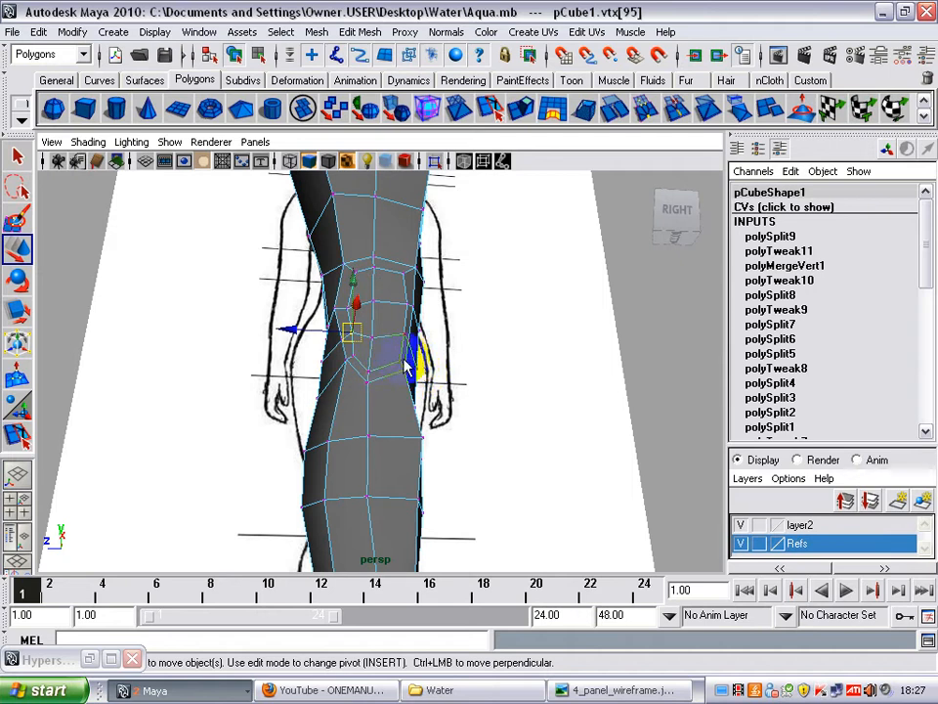
left_click(438, 360)
left_click_drag(405, 365, 381, 363, "alt")
key("ctrl+z")
key("ctrl+z")
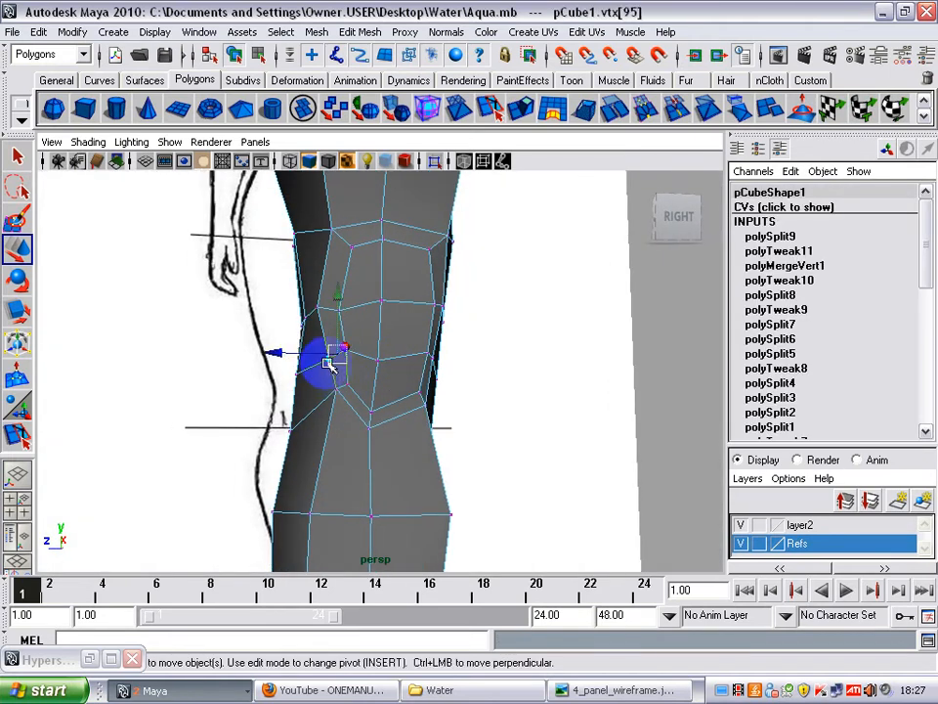
left_click_drag(279, 351, 315, 366, "alt")
Examine the kneecap's edge flow in smooth preview from the front and the side.
right_click_drag(422, 301, 430, 297)
left_click(497, 345)
left_click_drag(497, 345, 409, 314, "alt")
left_click(389, 304)
right_click_drag(438, 301, 424, 299)
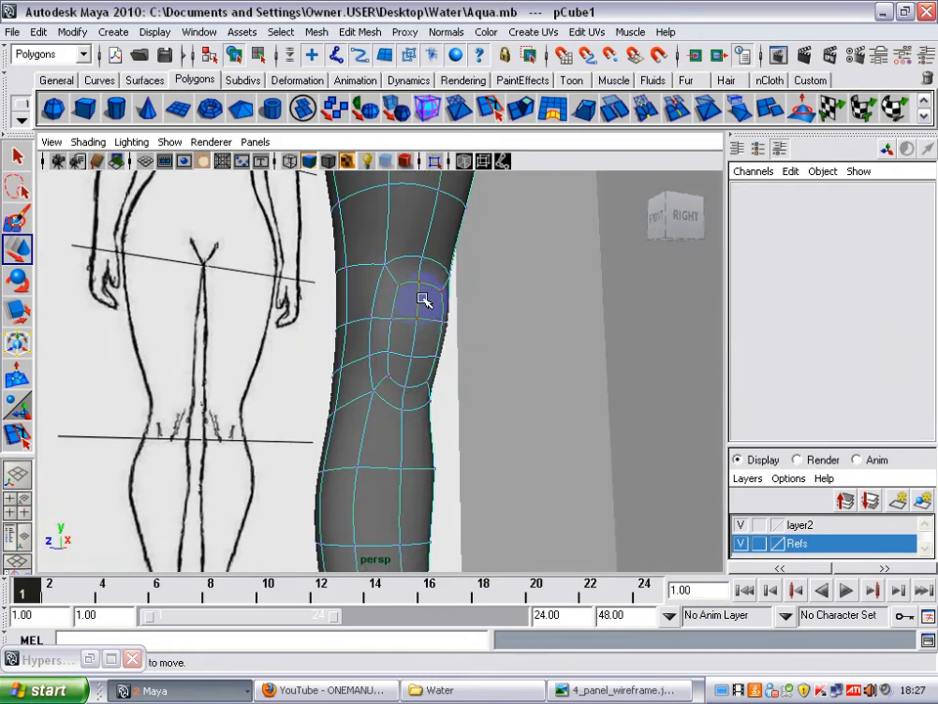
left_click(403, 377)
mouse_move(425, 360)
left_mouse_down("alt")
mouse_move(465, 358)
mouse_move(471, 341)
mouse_move(524, 352)
mouse_move(413, 342)
left_mouse_up("alt")
left_click_drag(510, 339, 596, 392, "alt")
Select the kneecap's two lowest inner faces and adjust their scale along Y, checking the profile from the side of the leg.
key("r")
left_click(423, 356)
left_click(408, 354, "shift")
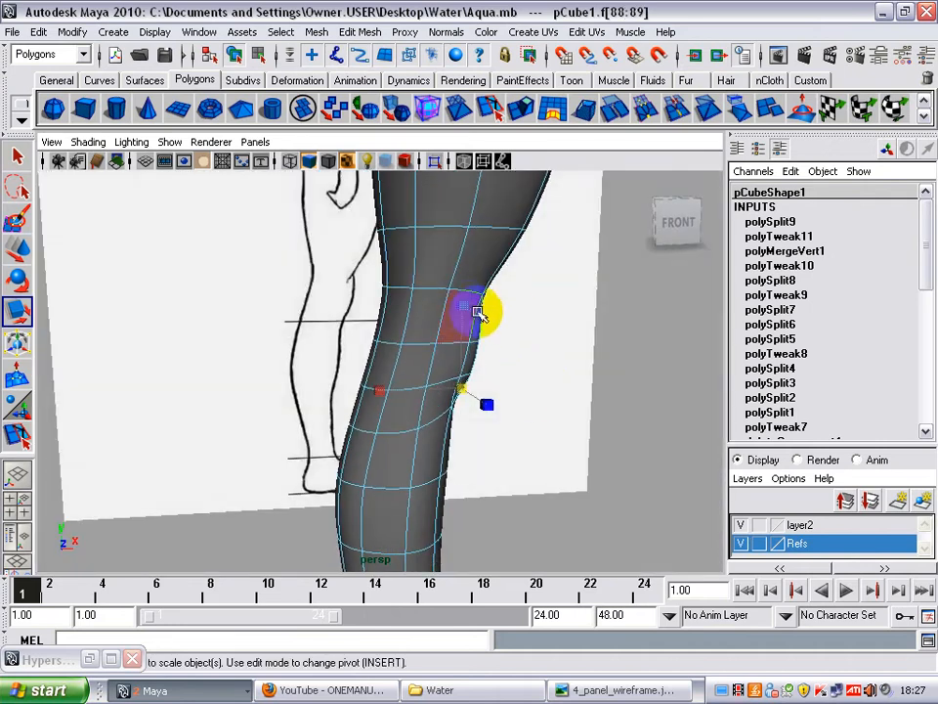
left_click_drag(461, 326, 492, 356, "alt")
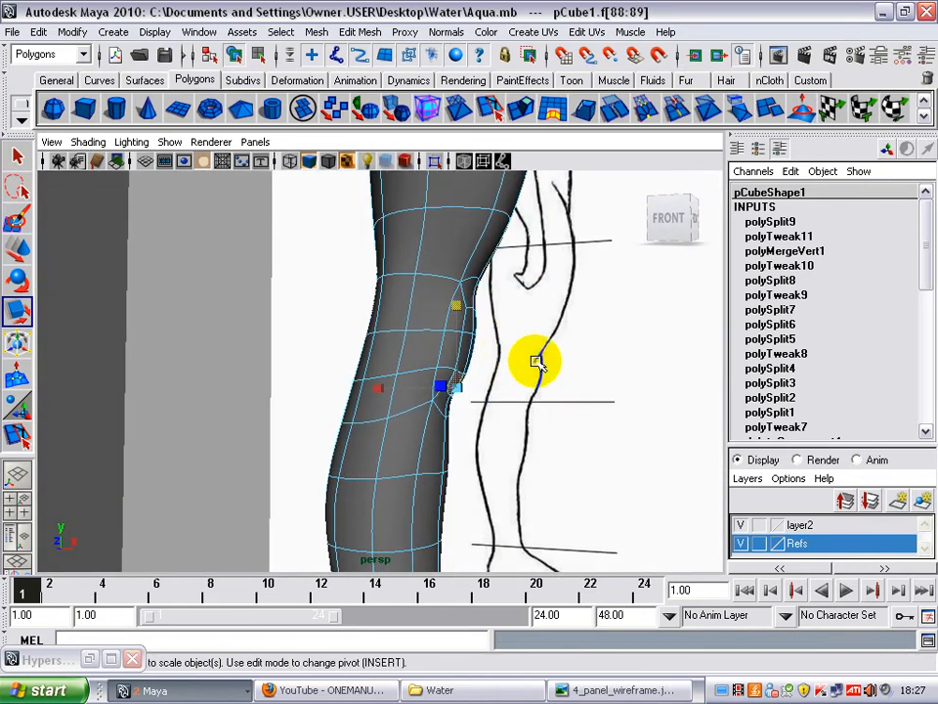
middle_click_drag(539, 360, 498, 342, "alt")
scroll(398, 302, "up", 3)
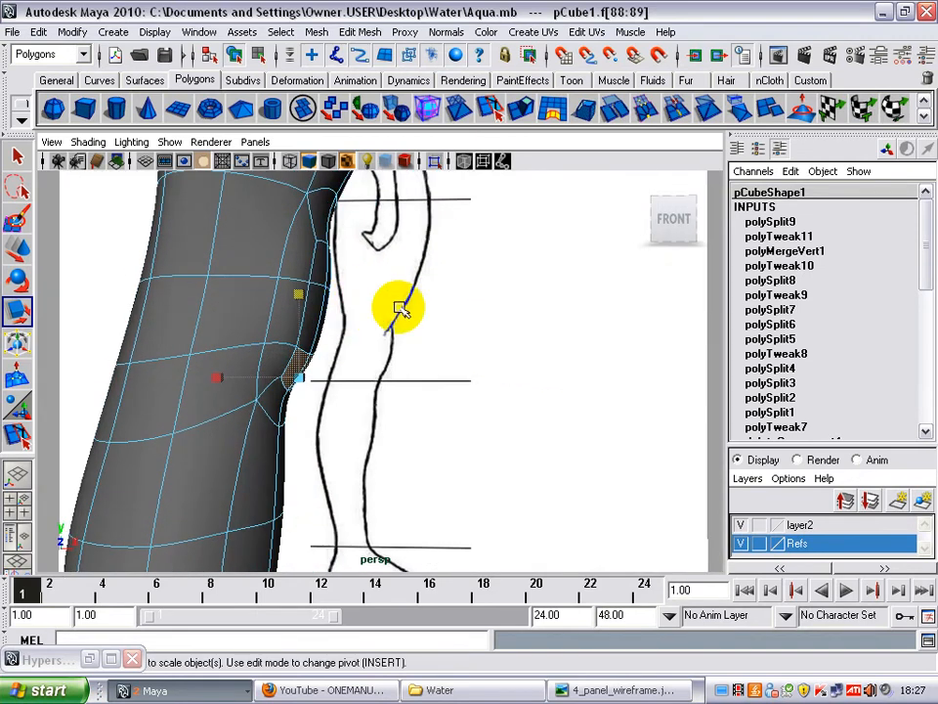
Select the remaining kneecap faces above the lowest pair and reposition them to refine the knee's profile.
left_click(289, 283)
mouse_move(398, 306)
left_mouse_down("alt")
mouse_move(288, 294)
mouse_move(410, 299)
mouse_move(341, 248)
left_mouse_up("alt")
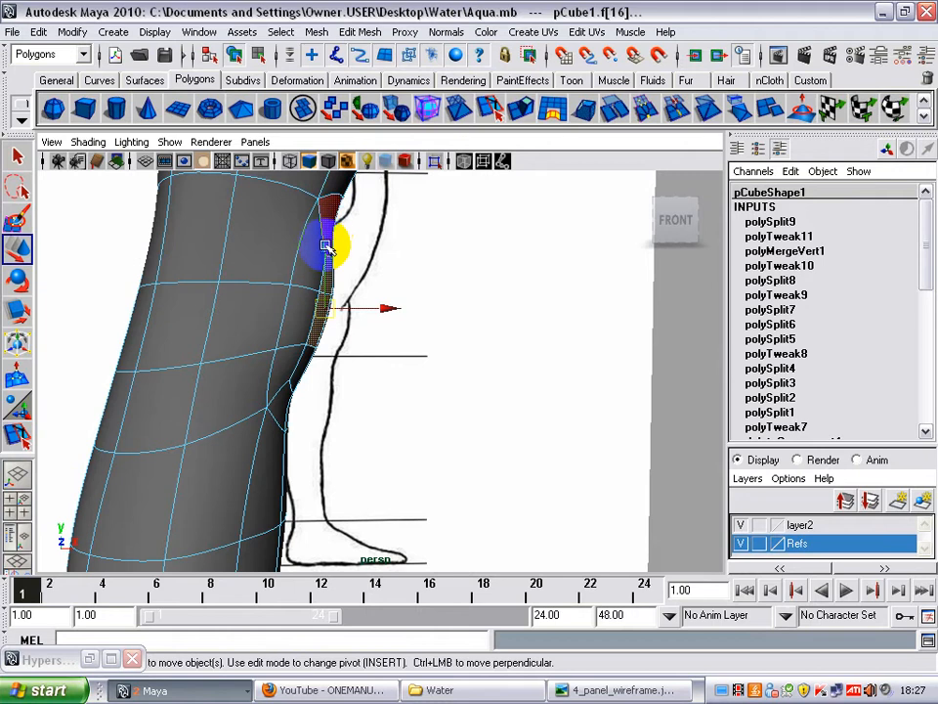
mouse_move(407, 259)
left_mouse_down("alt")
mouse_move(130, 250)
mouse_move(403, 273)
left_mouse_up("alt")
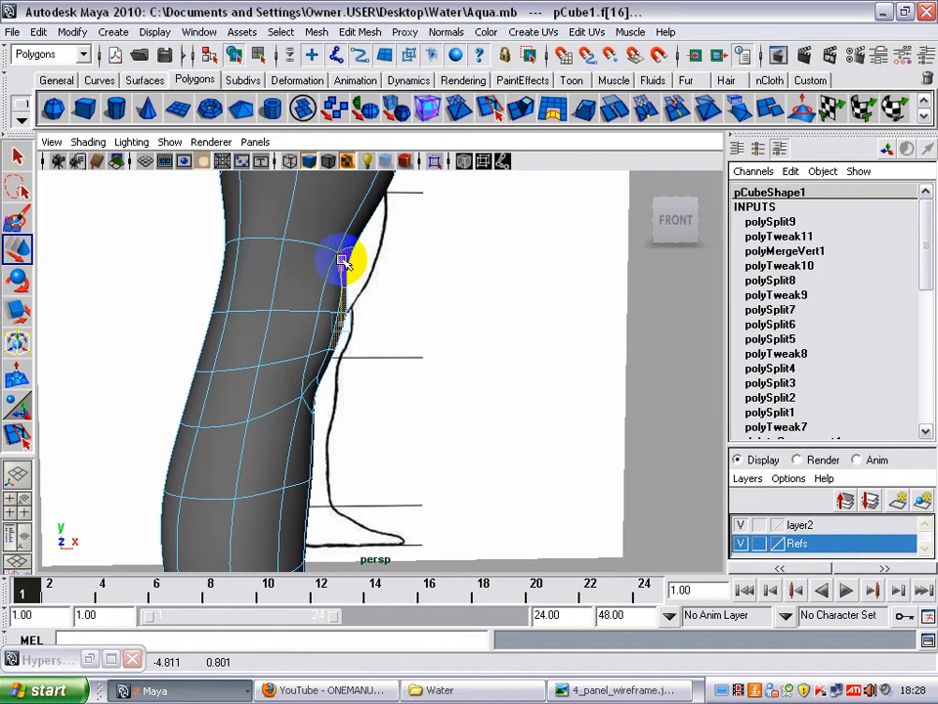
right_click_drag(383, 250, 383, 231)
left_click(478, 281)
Select the two faces just above the kneecap and scale them narrower along Z.
left_click_drag(478, 281, 234, 288, "alt")
scroll(88, 291, "down", 3)
left_click_drag(303, 298, 251, 290, "alt")
right_click_drag(251, 289, 366, 328, "alt")
left_click(342, 371)
right_click_drag(341, 371, 342, 401)
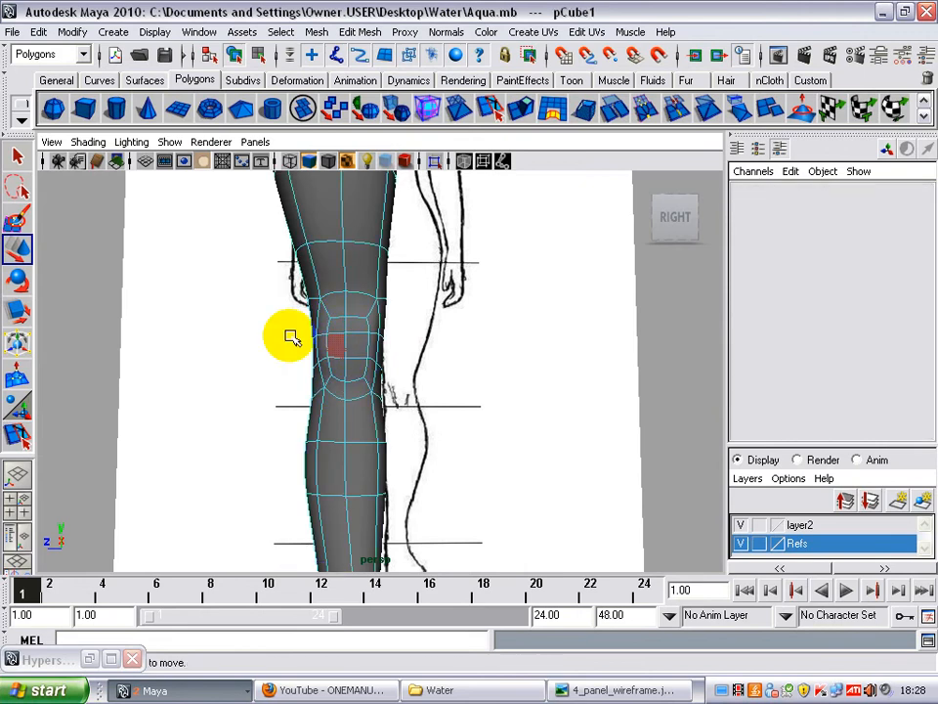
right_click_drag(292, 336, 418, 380, "alt")
mouse_move(406, 375)
left_mouse_down("alt")
mouse_move(387, 361)
mouse_move(411, 361)
mouse_move(398, 366)
left_mouse_up("alt")
left_click(353, 289)
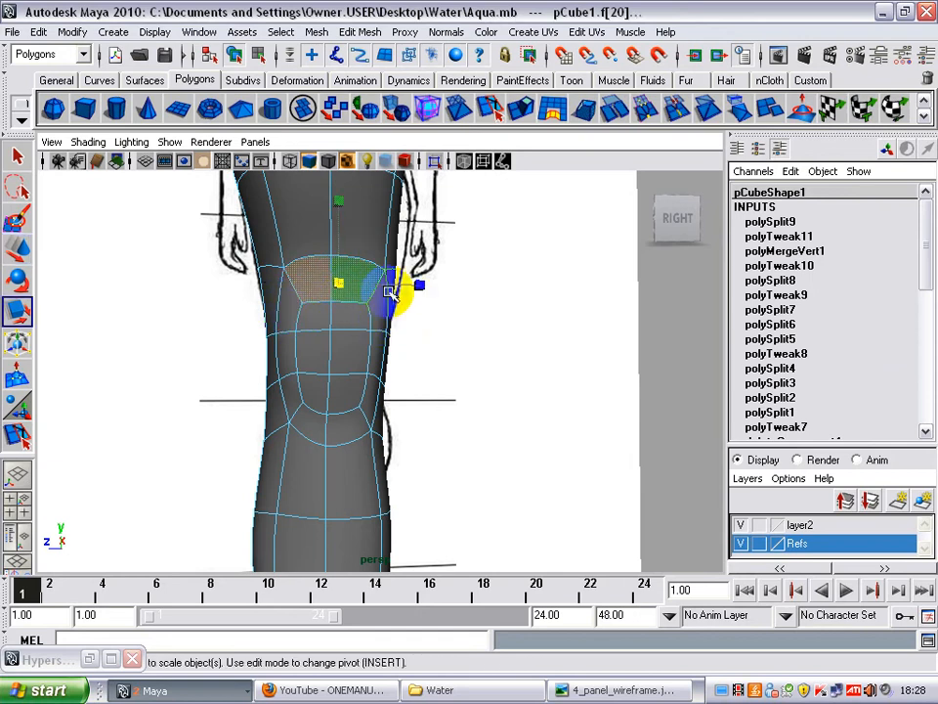
key("r")
Select the two faces just below the kneecap and scale them narrower along Z.
left_click_drag(393, 282, 364, 375, "alt")
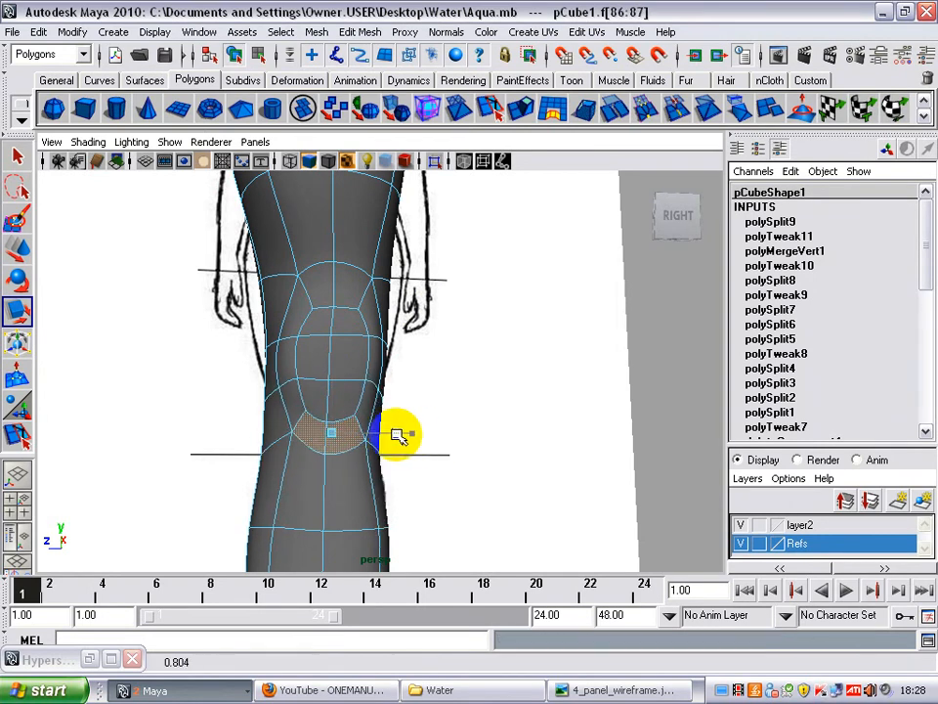
left_click_drag(389, 430, 347, 396, "alt")
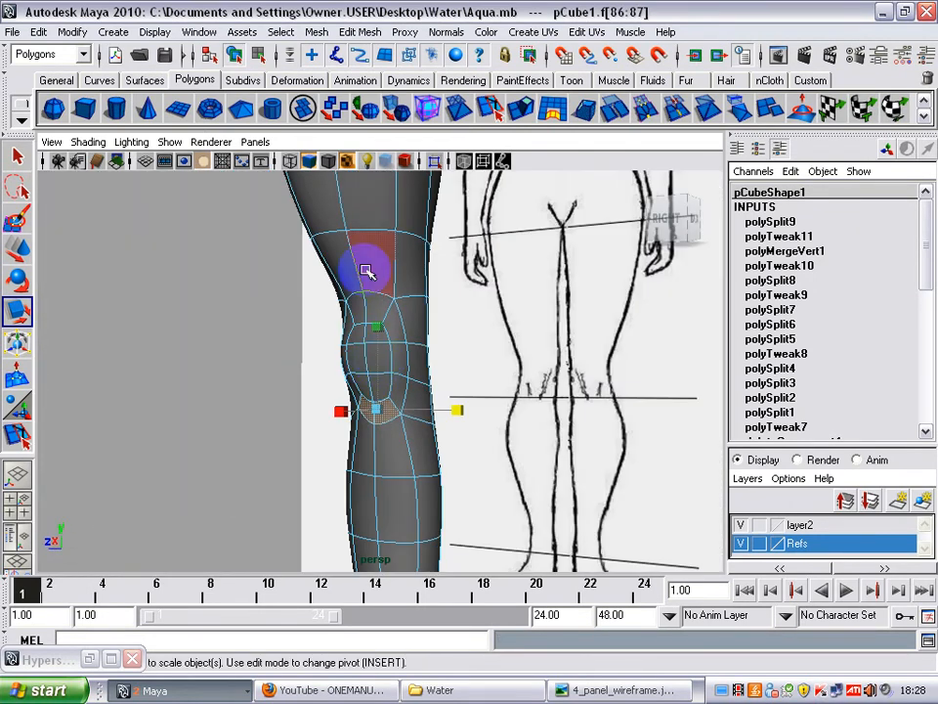
left_click(233, 338)
Examine the smoothed leg and kneecap from several sides, and return the leg to unsmoothed display.
right_click_drag(233, 338, 126, 339, "alt")
left_click_drag(126, 340, 53, 320, "alt")
left_click_drag(254, 400, 377, 428, "alt")
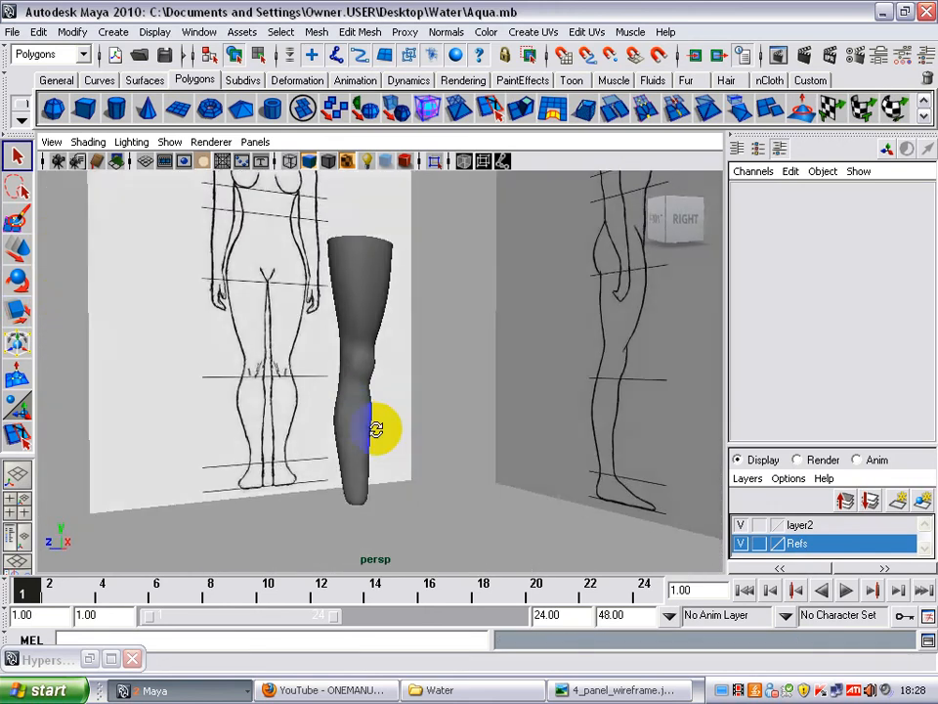
right_click_drag(377, 427, 516, 431, "alt")
left_click_drag(515, 431, 385, 423, "alt")
left_click(384, 423)
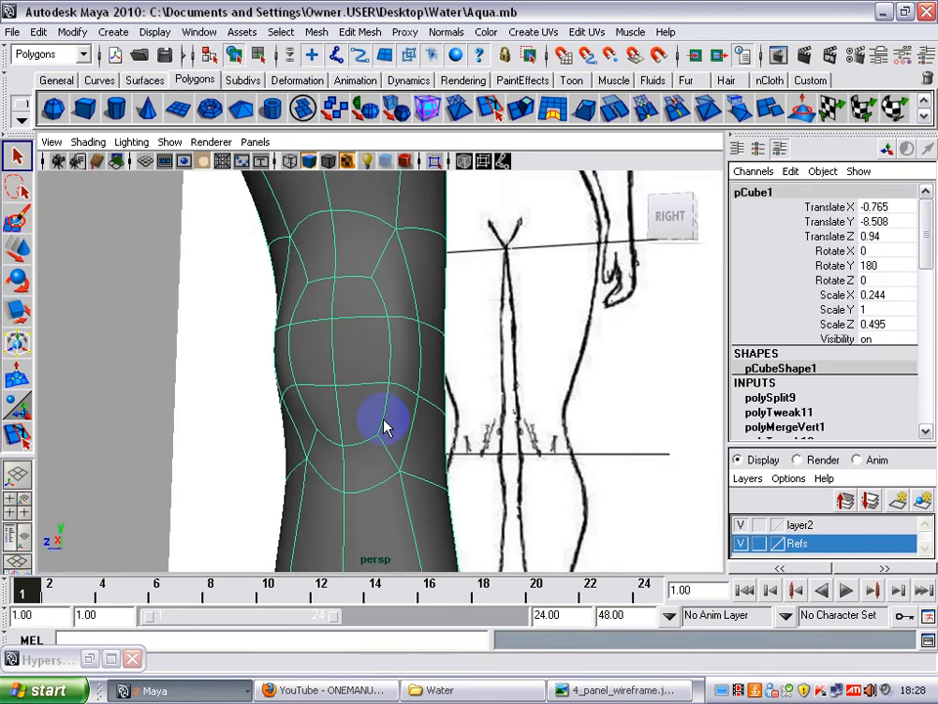
middle_click_drag(411, 401, 436, 378, "alt")
key("1")
left_click_drag(442, 389, 370, 384, "alt")
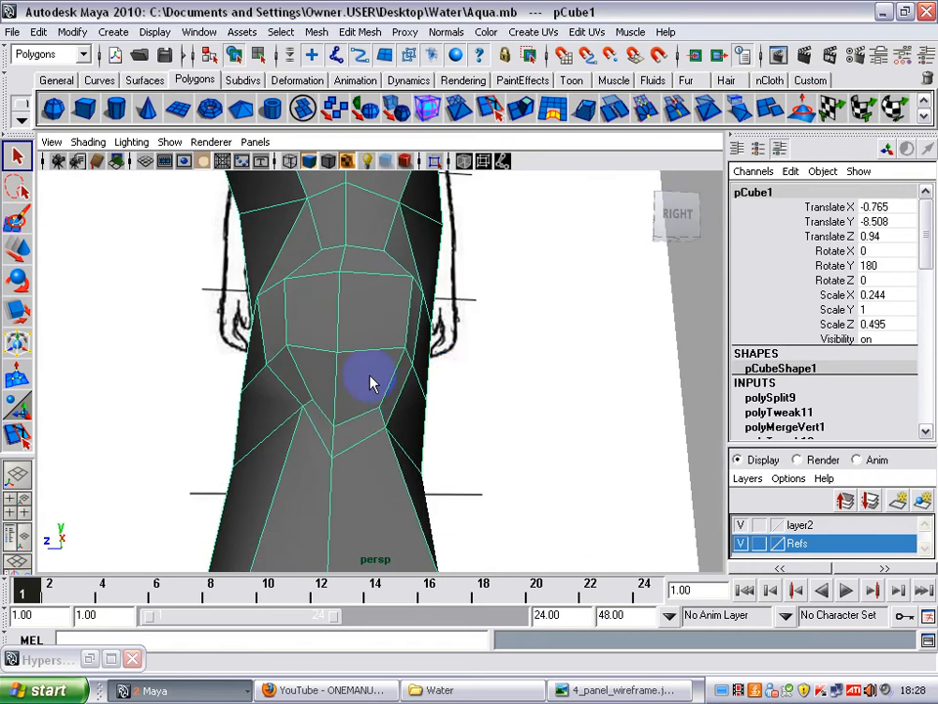
Select the left corner vertex just below the kneecap, seen from the front, and adjust its position along Y and Z.
right_click_drag(403, 459, 328, 464)
left_click_drag(327, 464, 351, 410, "alt")
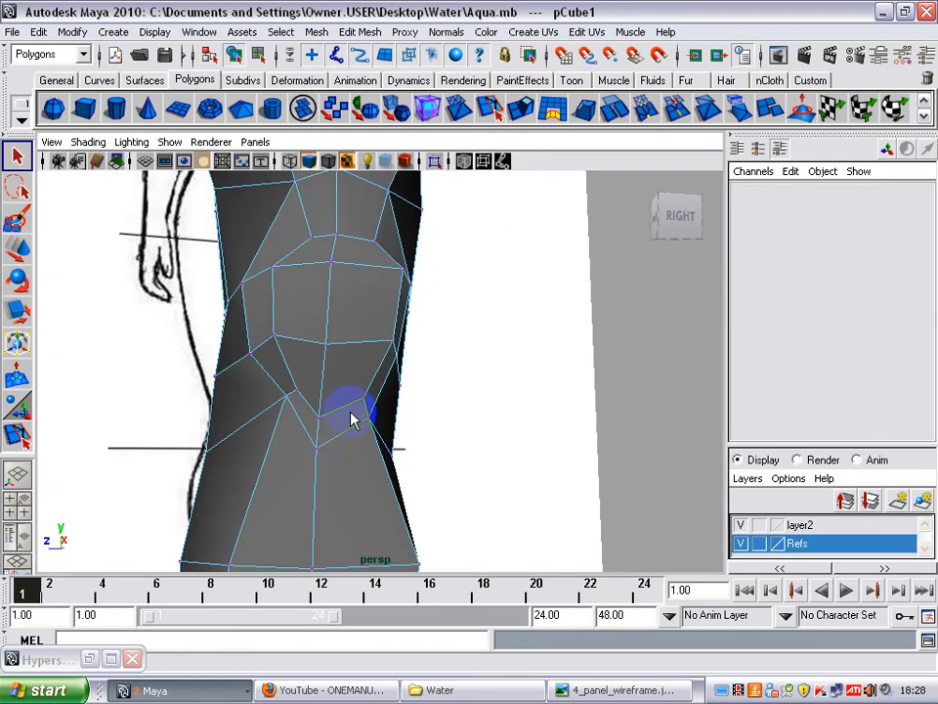
left_click(286, 396)
key("w")
left_click_drag(287, 391, 286, 376)
key("ctrl+z")
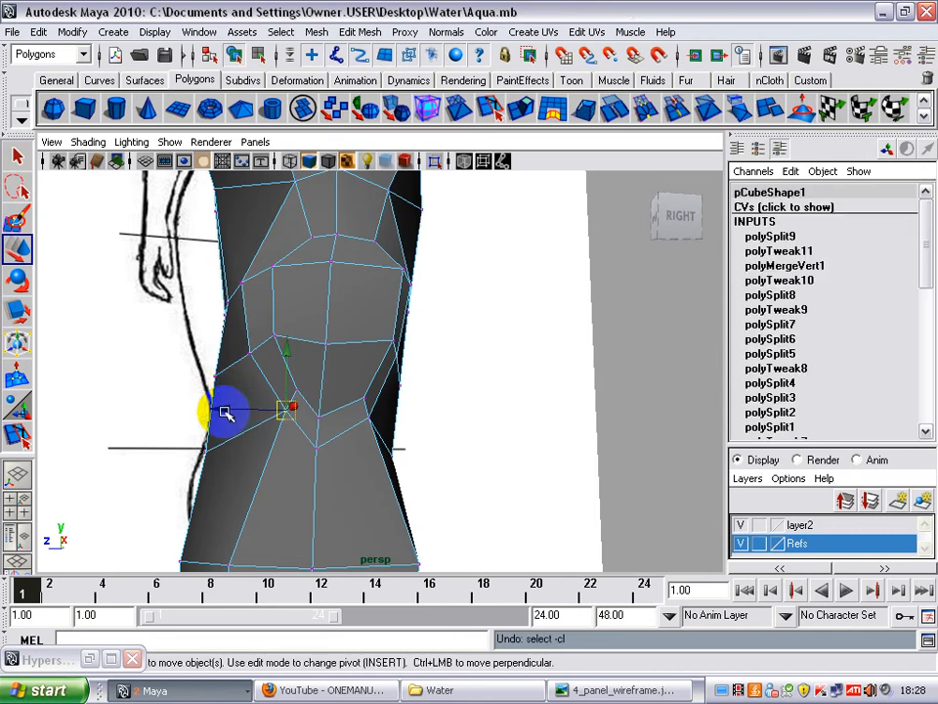
left_click_drag(256, 388, 284, 387, "alt")
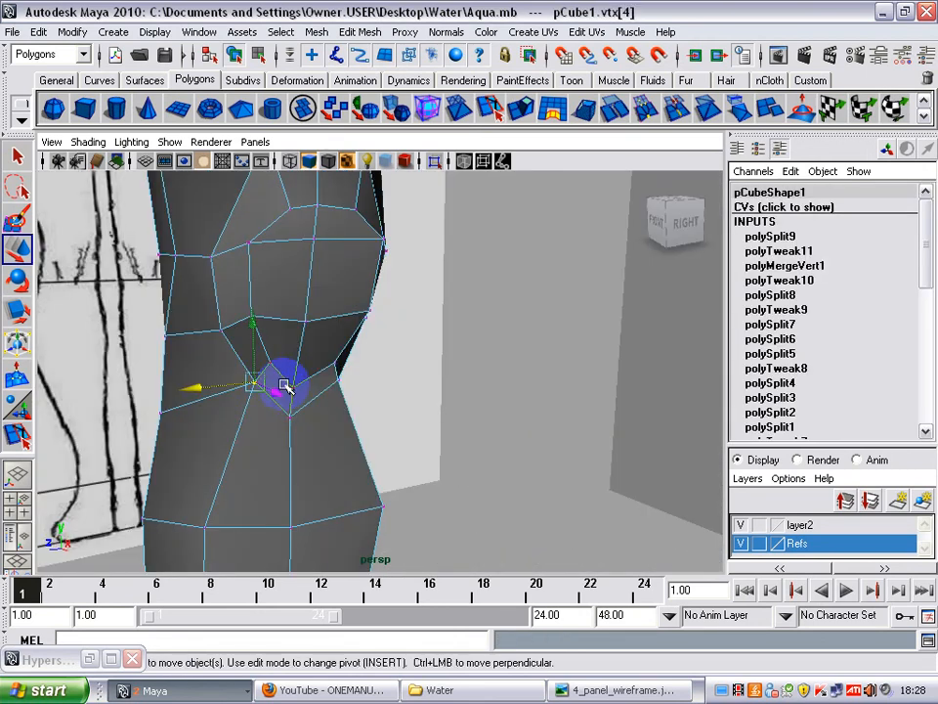
Examine the unsmoothed leg's overall shape and knee contour from the front and at an angle.
left_click_drag(272, 329, 274, 370, "alt")
scroll(224, 365, "down", 5)
left_click(274, 370)
left_click(463, 442)
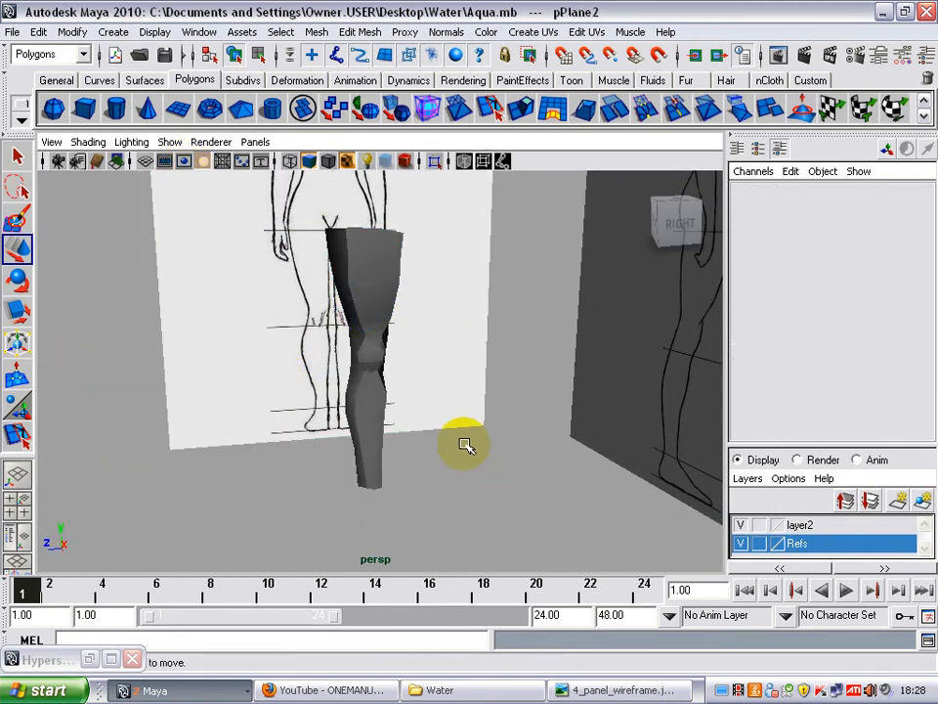
scroll(464, 442, "up", 5)
left_click(389, 361)
scroll(528, 422, "down", 5)
left_click_drag(528, 421, 508, 389, "alt")
left_click(507, 389)
scroll(508, 389, "up", 5)
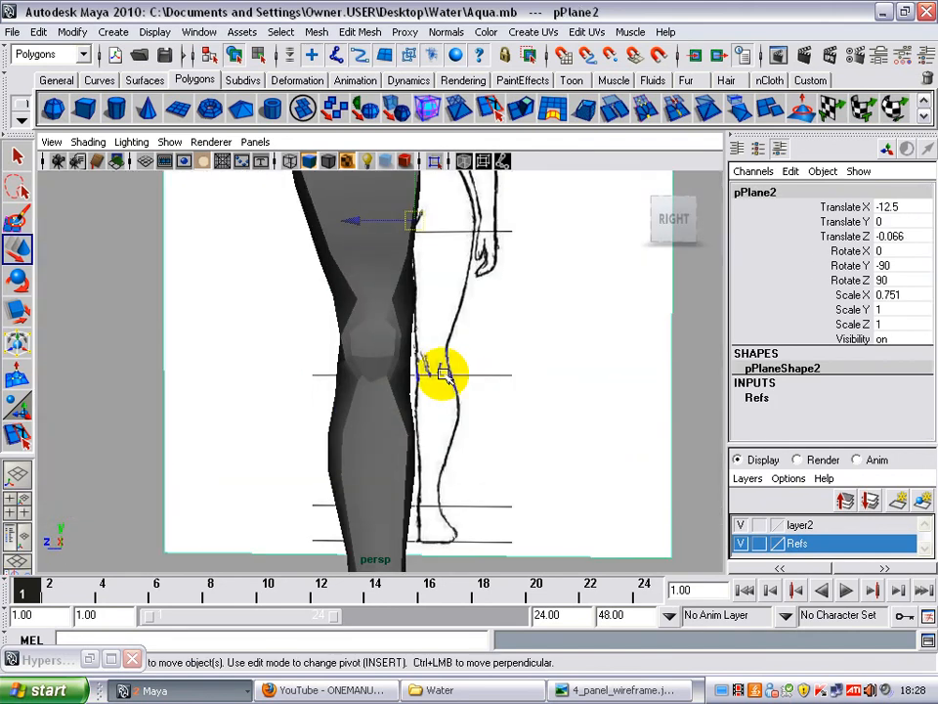
Examine the leg in smooth preview from several sides, and return it to component editing.
left_click(396, 350)
scroll(469, 353, "down", 5)
left_click(106, 371)
left_click_drag(107, 370, 383, 352, "alt")
scroll(134, 381, "down", 4)
scroll(395, 422, "up", 5)
left_click(383, 352)
left_click_drag(226, 379, 354, 419, "alt")
key("F8")
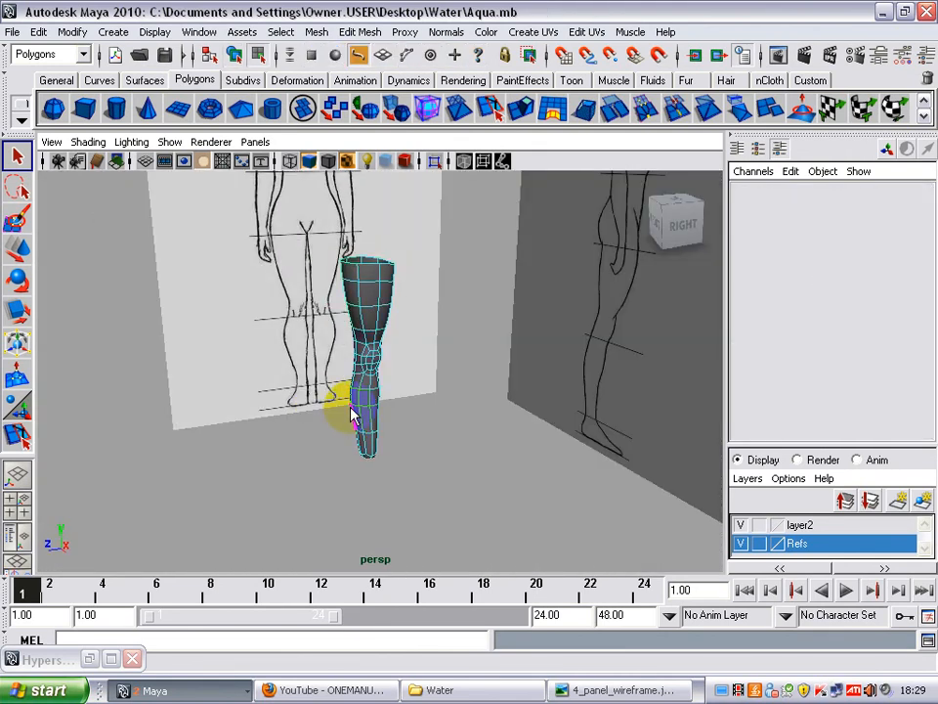